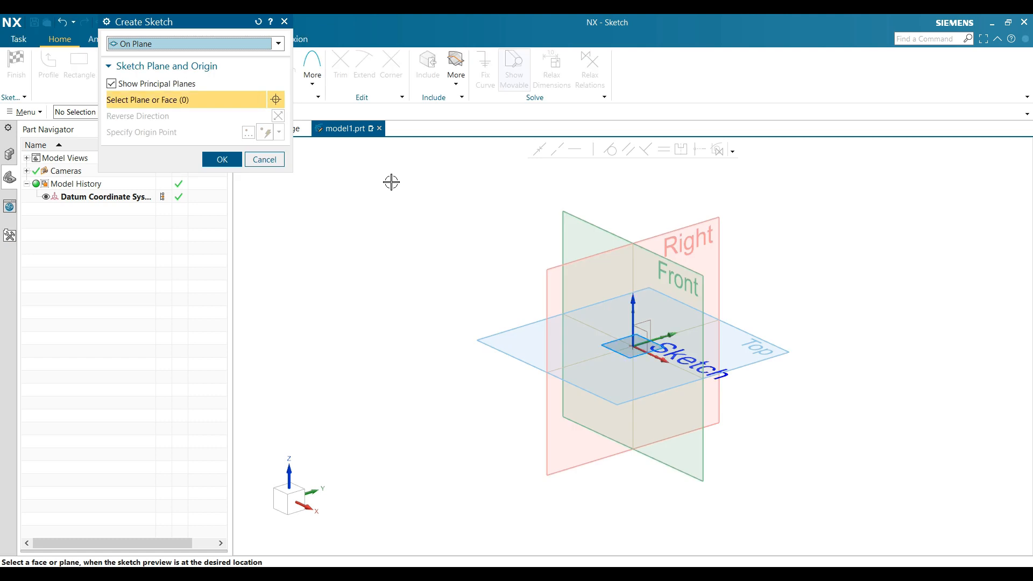
- Start a sketch on the horizontal plane and draw two rectangles crossing over the origin, the vertical one about 115 mm wide and 400 mm high
left_click(237, 160)
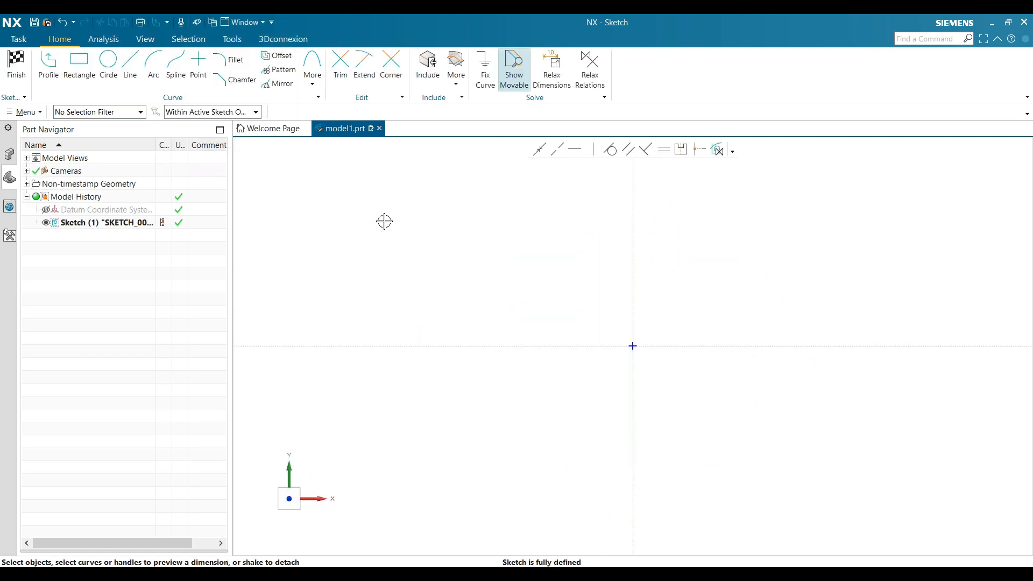
left_click(79, 69)
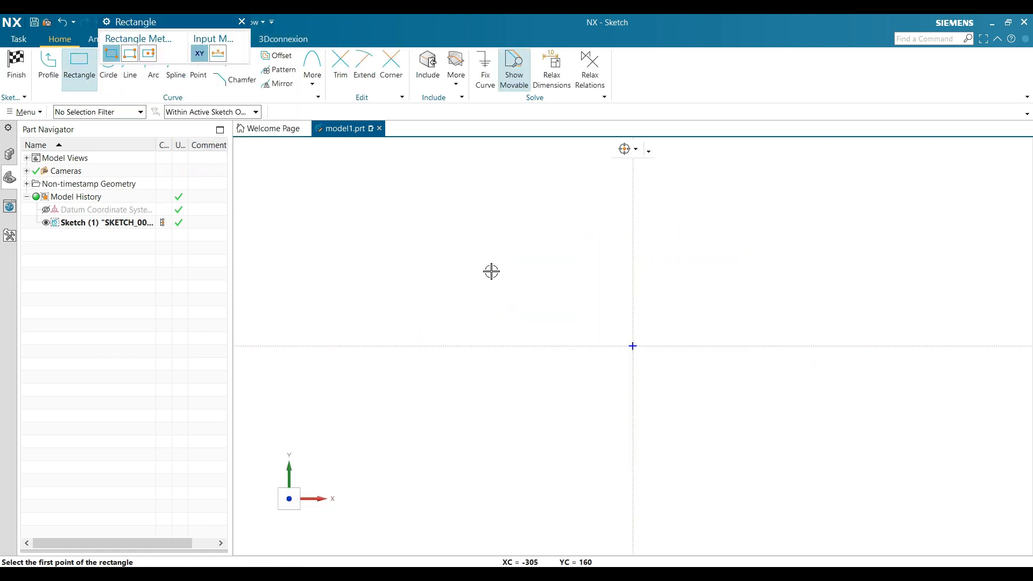
left_click(537, 321)
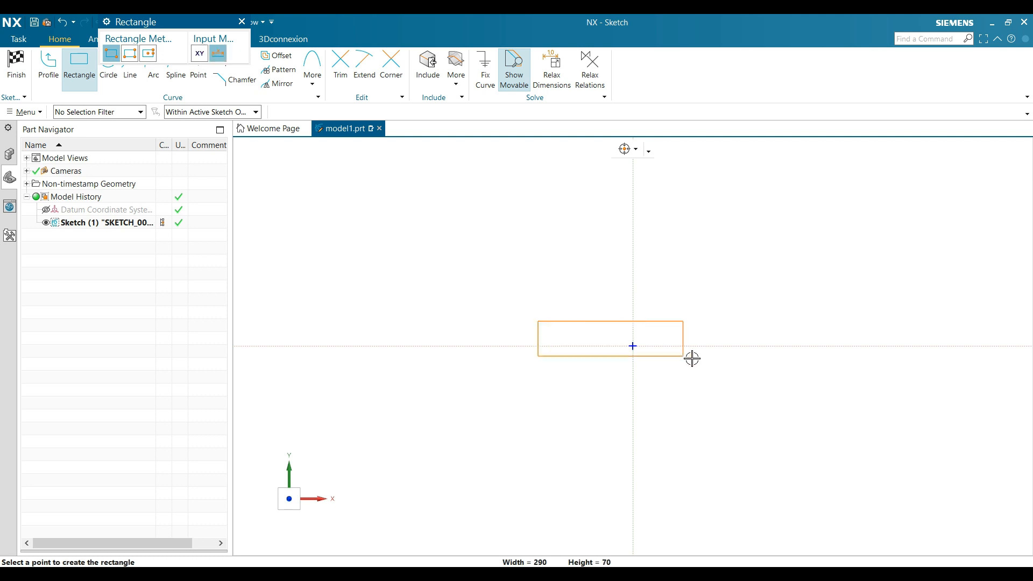
left_click(751, 369)
left_click(616, 253)
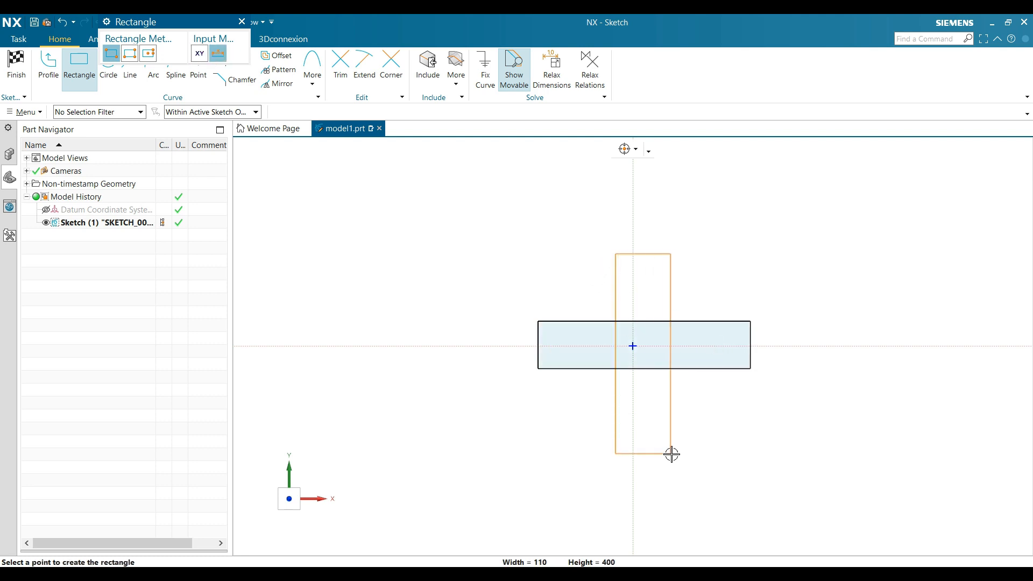
left_click(673, 453)
key("Escape")
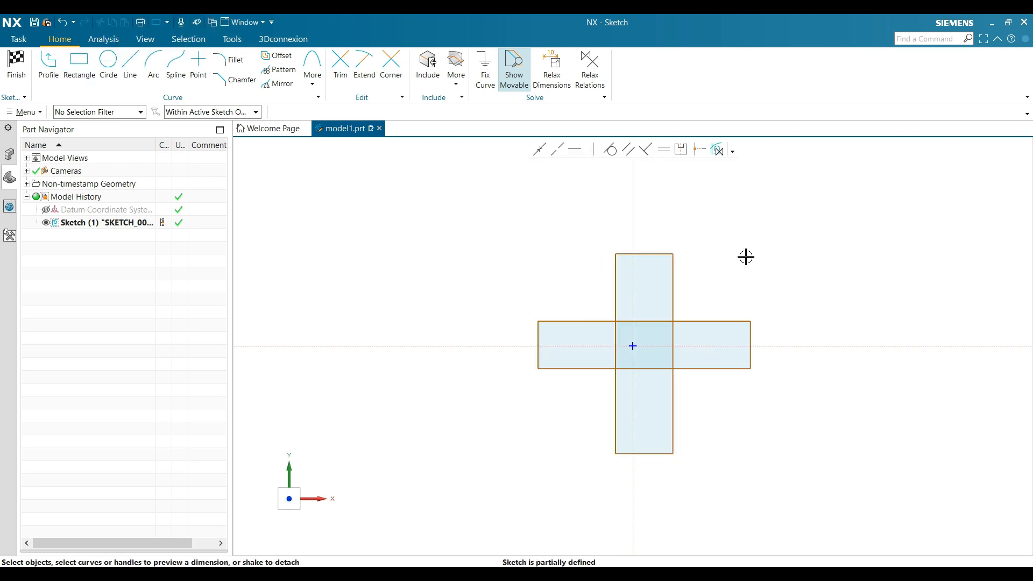
- Set the vertical rectangle's width to 20 mm, scaling the entire sketch, and reposition that dimension above the rectangle
scroll(815, 326, "up", 2)
scroll(693, 250, "down", 1)
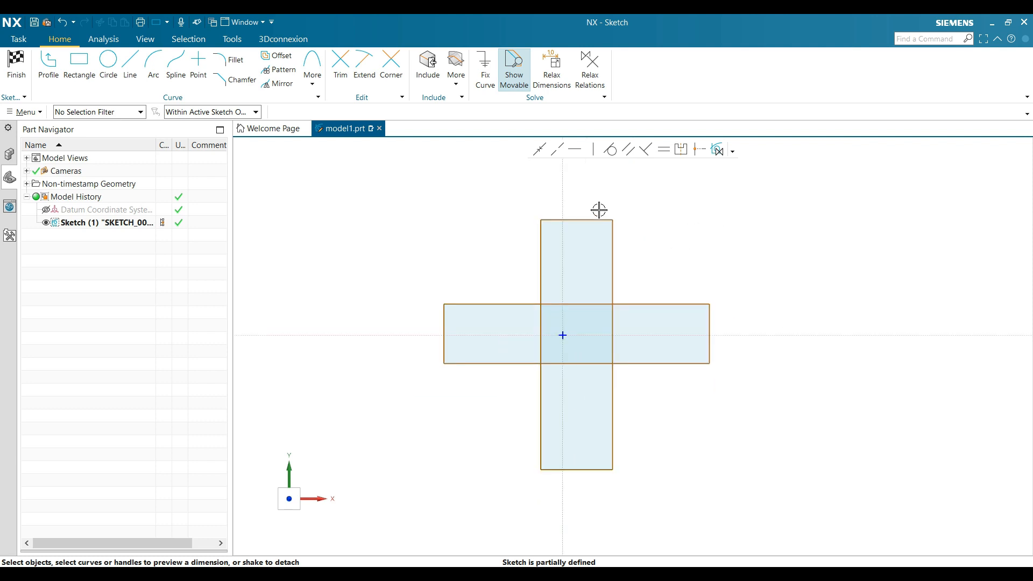
left_click(581, 219)
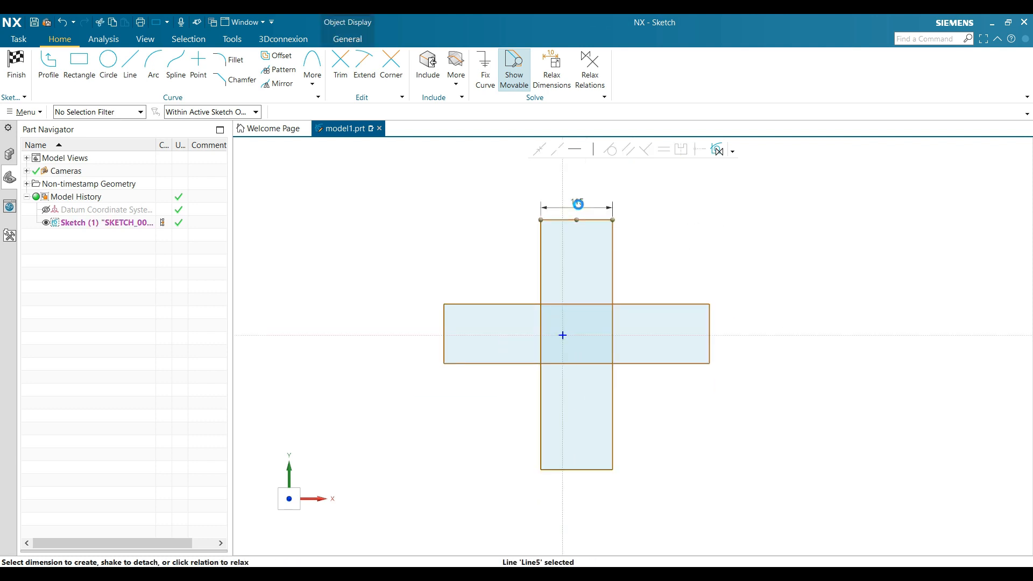
left_click(578, 204)
type("20")
key("Return")
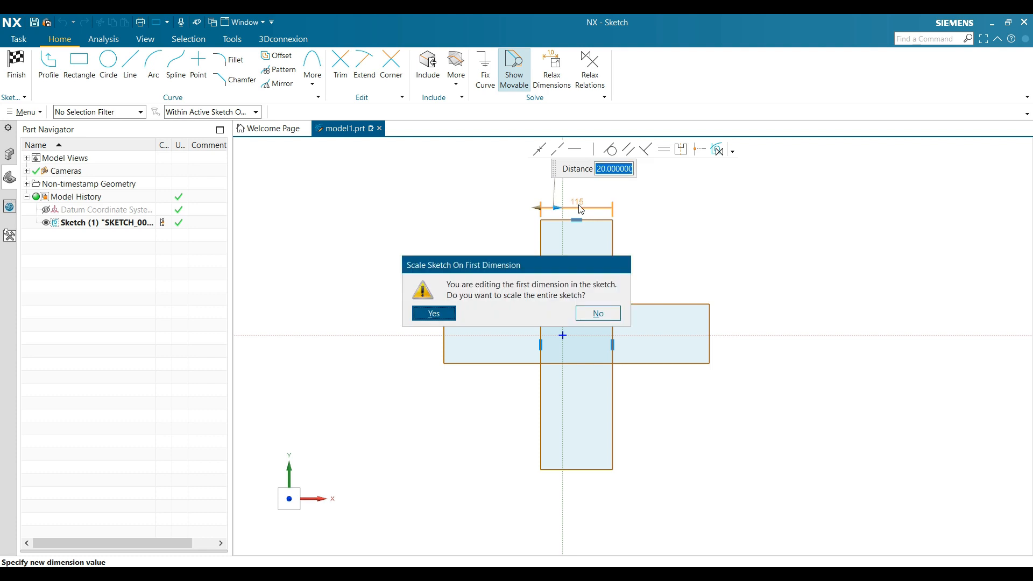
left_click(451, 311)
left_click(625, 310)
scroll(559, 322, "up", 7)
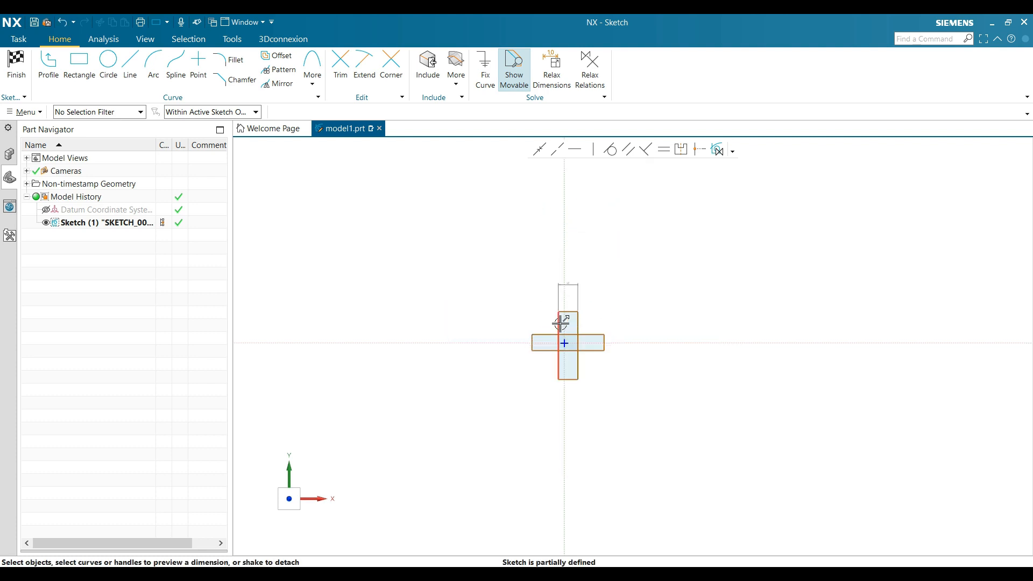
left_click_drag(558, 200, 544, 240)
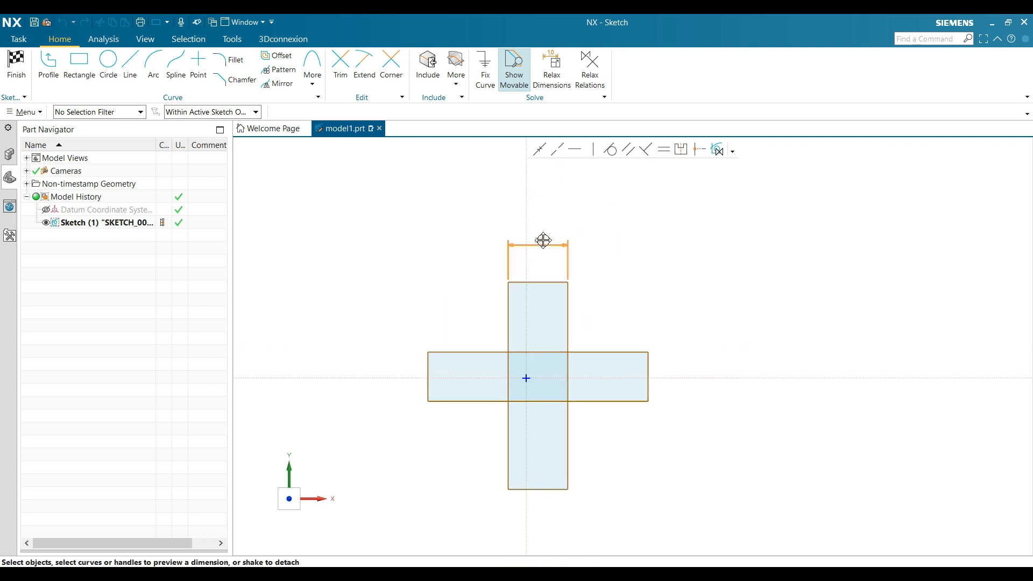
- Set the vertical rectangle's height to 100 mm
left_click(566, 333)
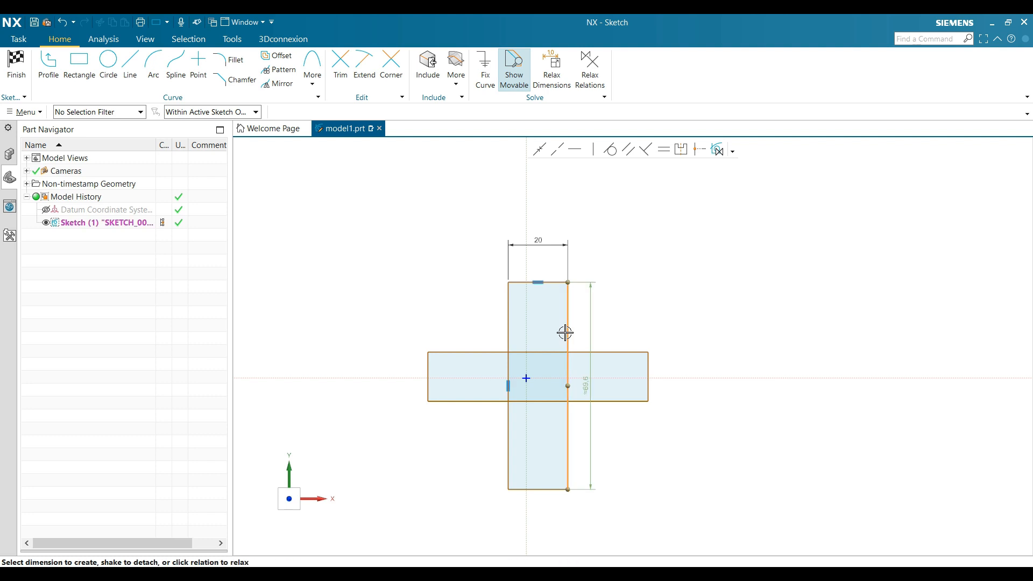
left_click(586, 377)
type("100")
key("Return")
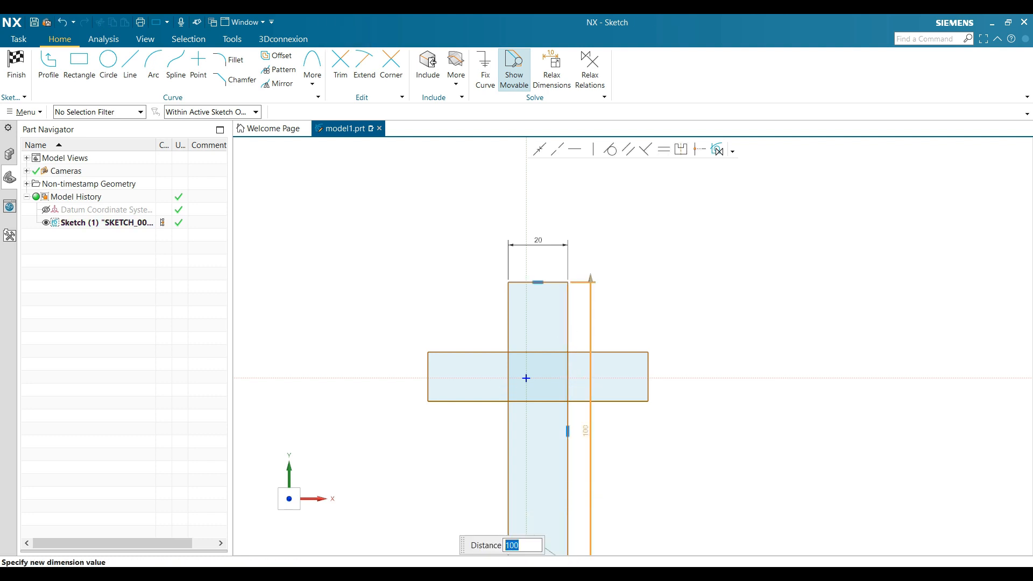
- Dimension the horizontal rectangle with a length of 100 mm and a height of 20 mm
scroll(657, 323, "down", 3)
scroll(644, 349, "up", 2)
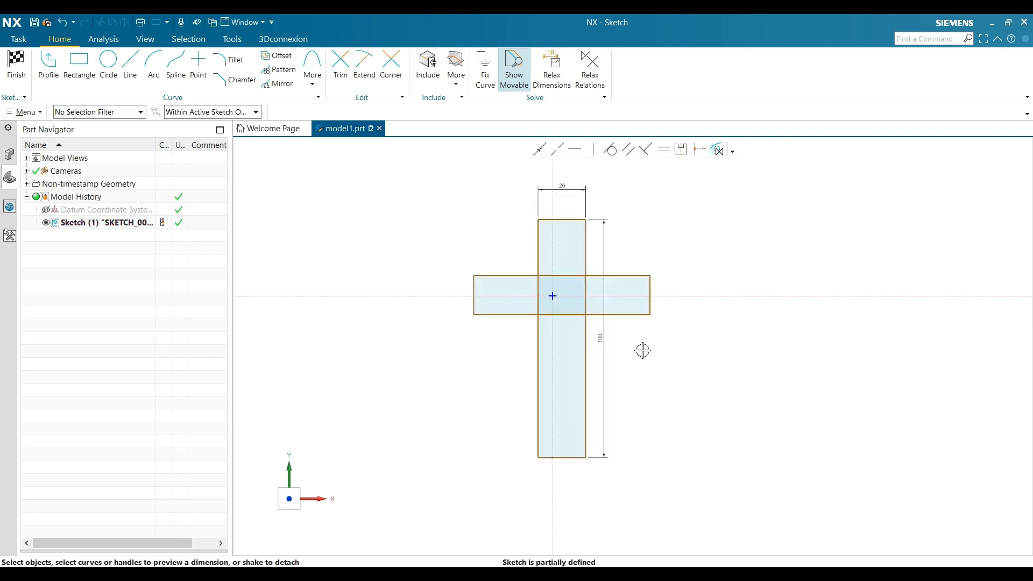
left_click(630, 315)
left_click(559, 333)
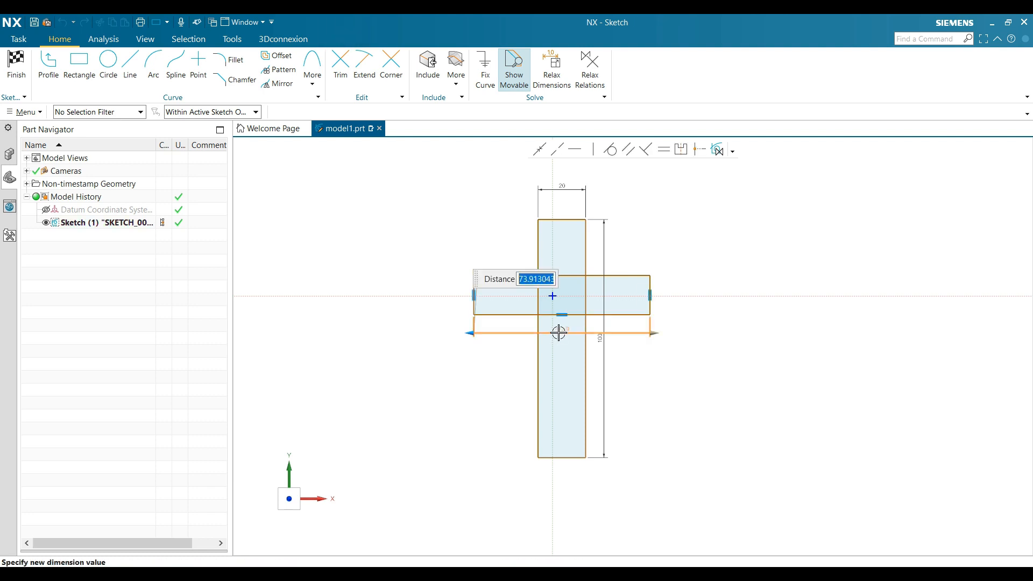
type("100")
key("Return")
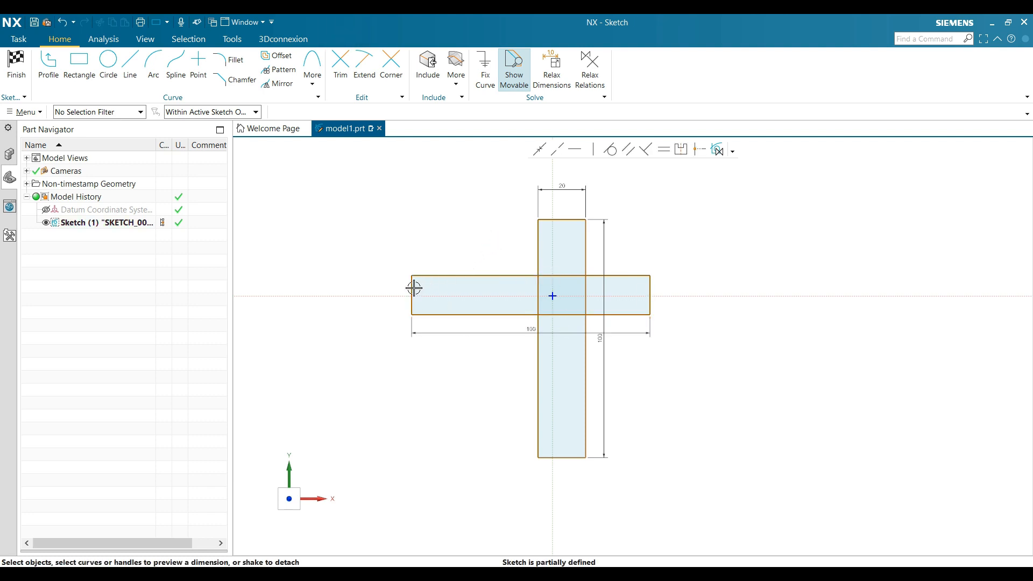
left_click(412, 288)
left_click(395, 292)
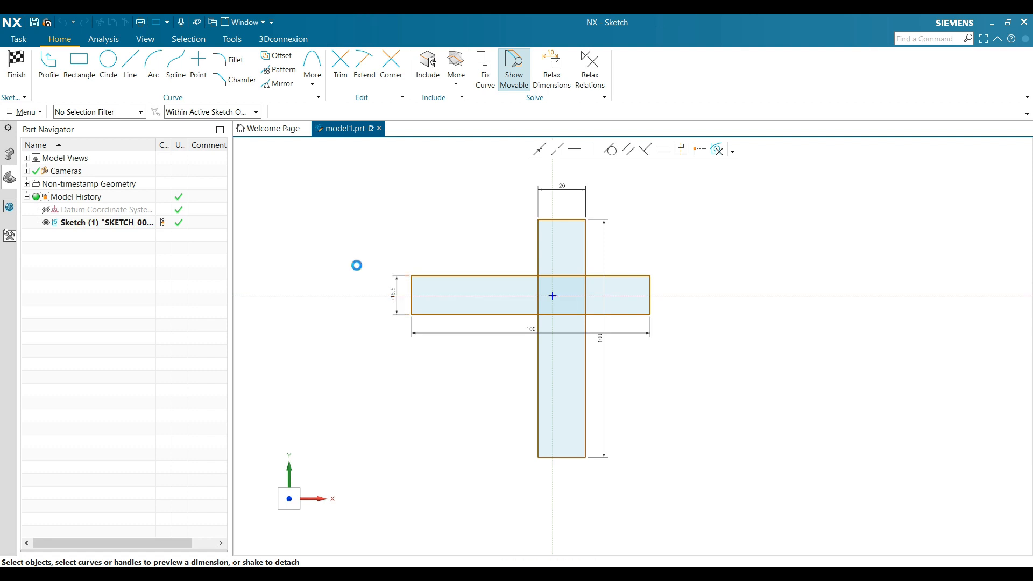
type("20")
key("Return")
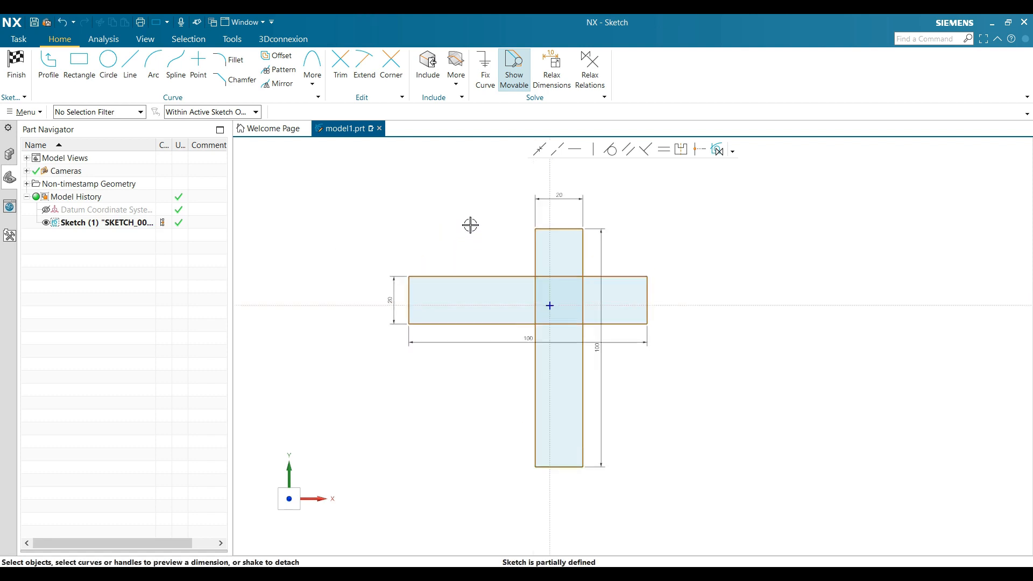
- Align the top-edge midpoints of both rectangles vertically with the sketch origin using Make Vertical
left_click(593, 149)
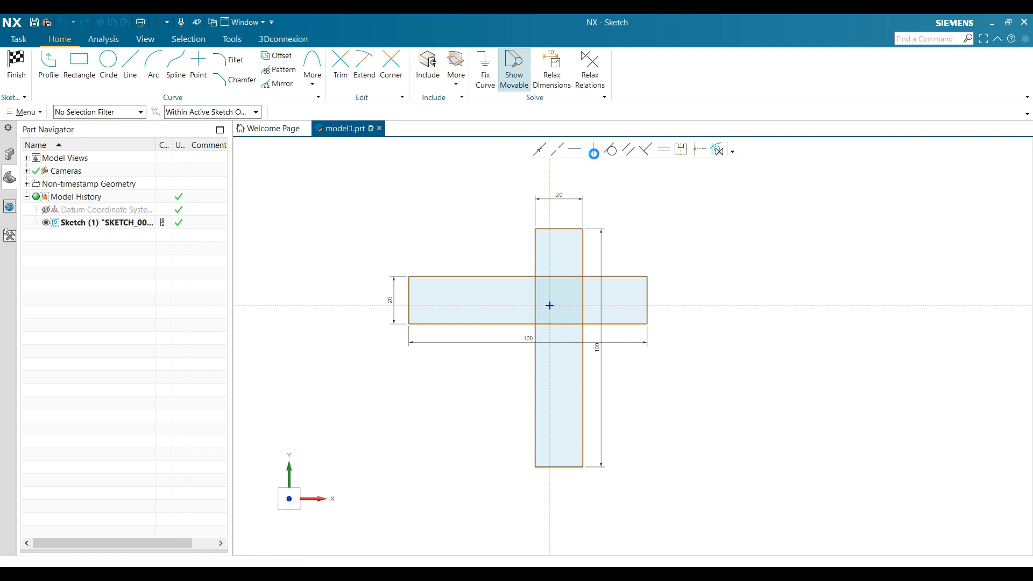
left_click(560, 229)
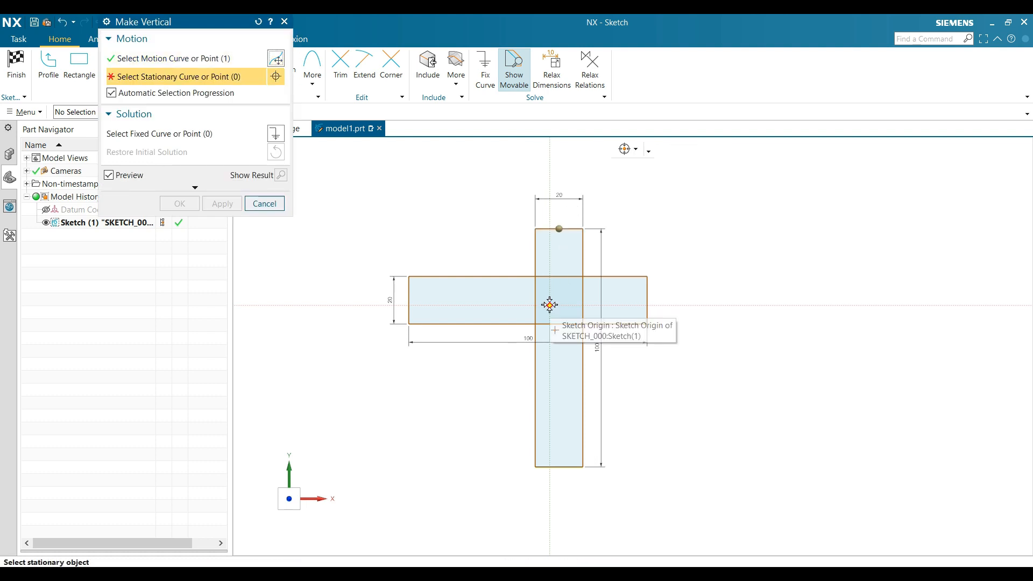
left_click(549, 305)
left_click(236, 205)
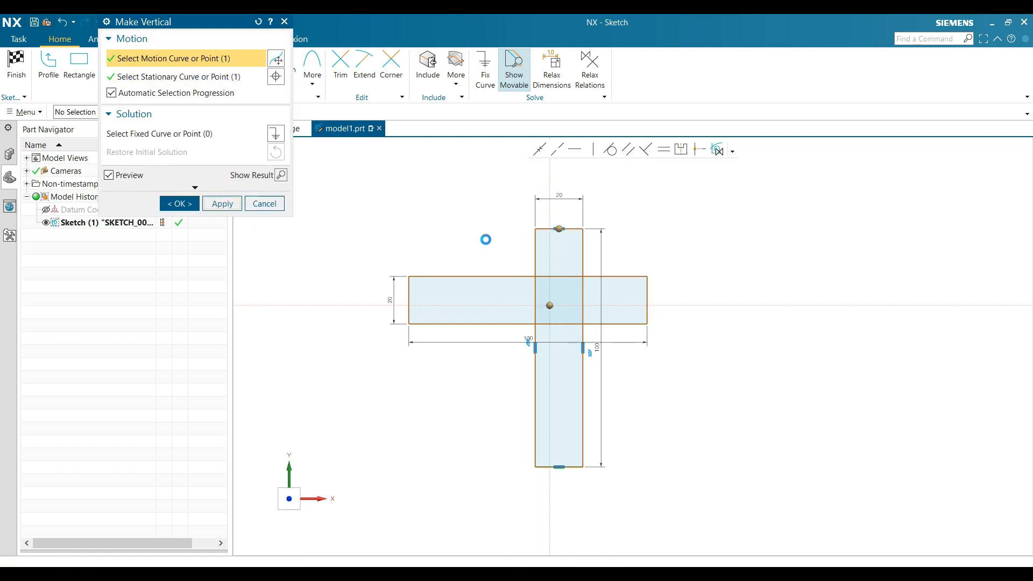
left_click(529, 277)
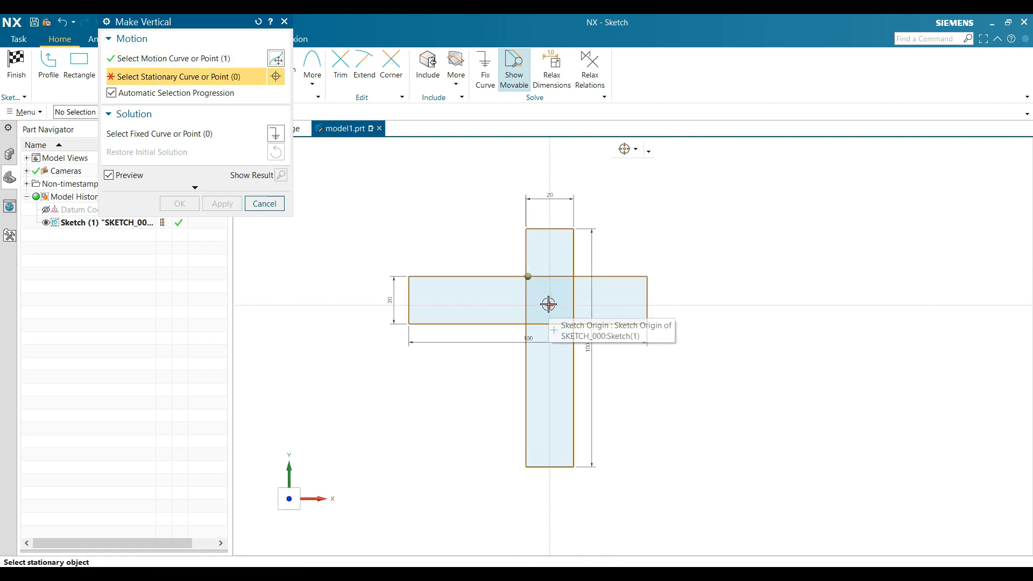
left_click(549, 305)
left_click(232, 210)
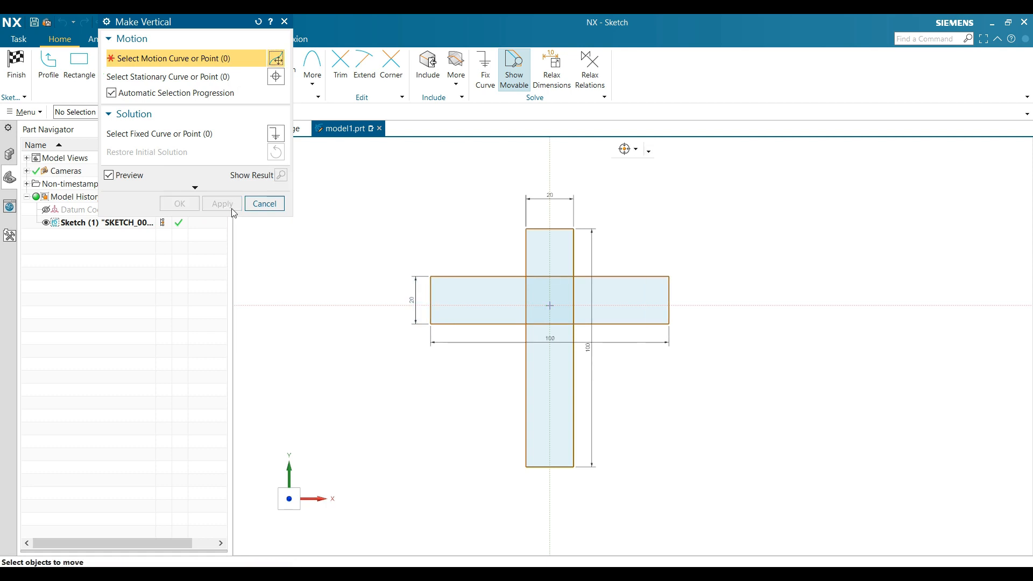
left_click(265, 204)
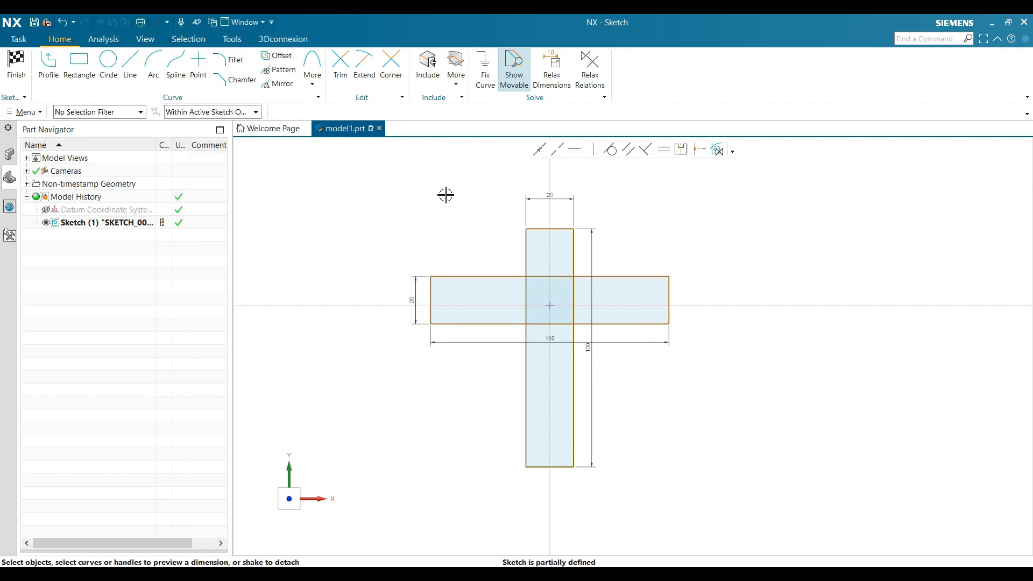
- Align the left-edge midpoints of both rectangles horizontally with the sketch origin using Make Horizontal
left_click(576, 151)
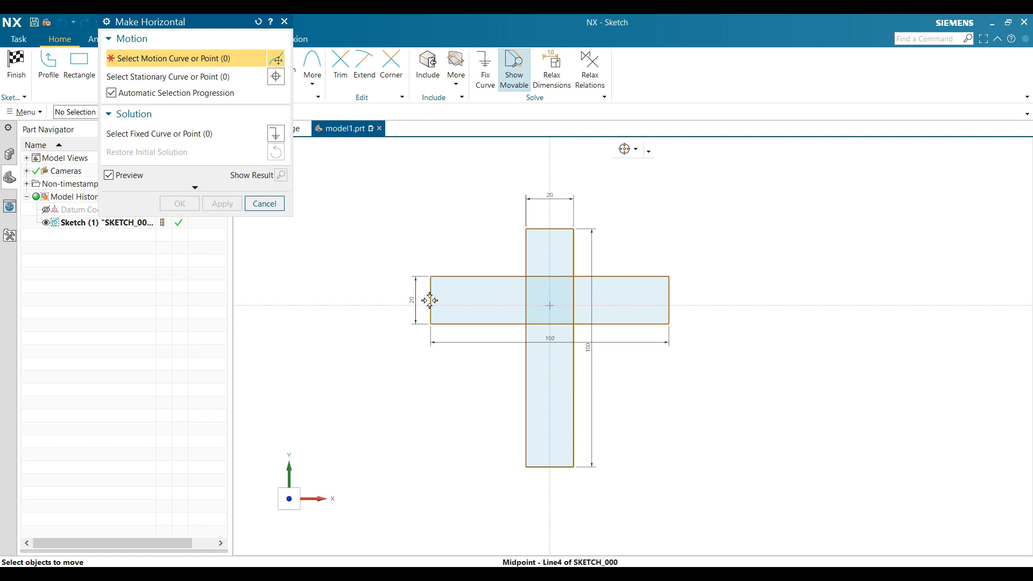
left_click(429, 300)
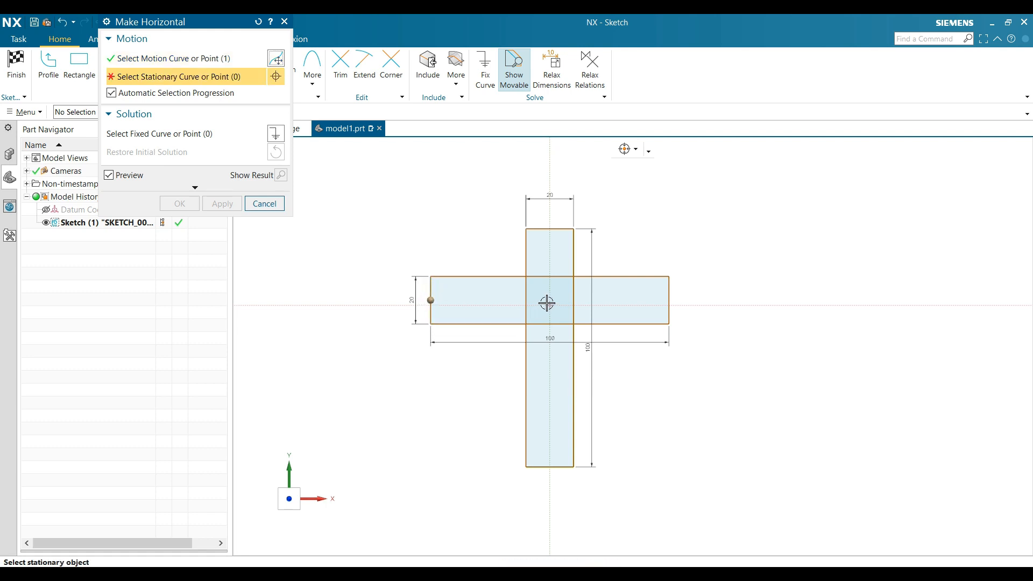
left_click(548, 305)
left_click(235, 209)
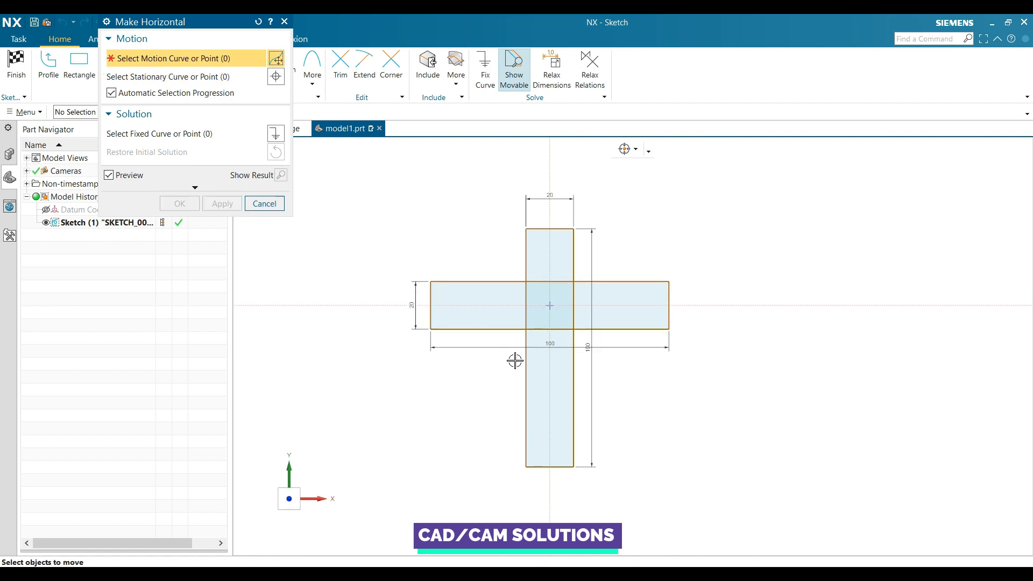
left_click(526, 348)
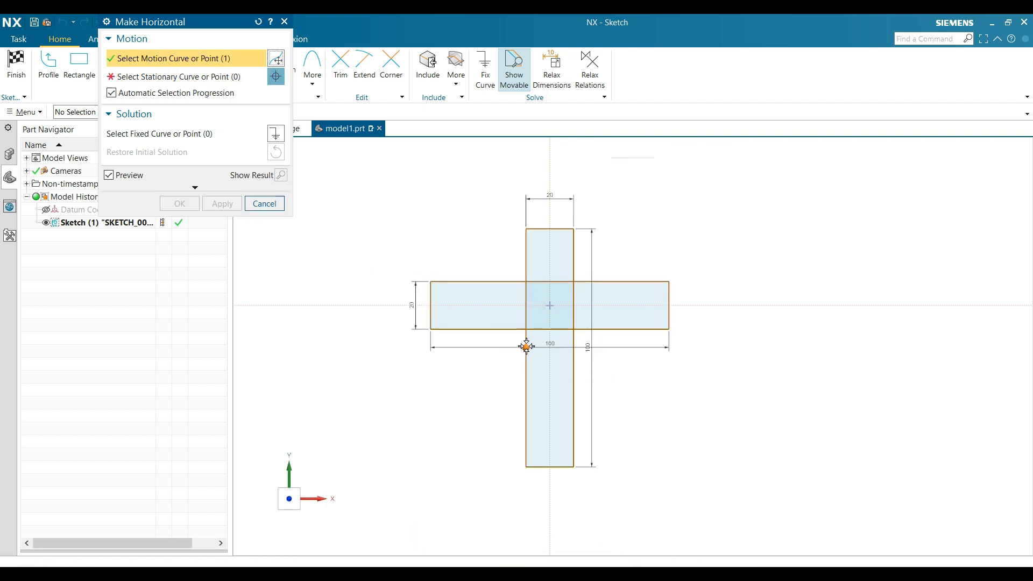
left_click(550, 307)
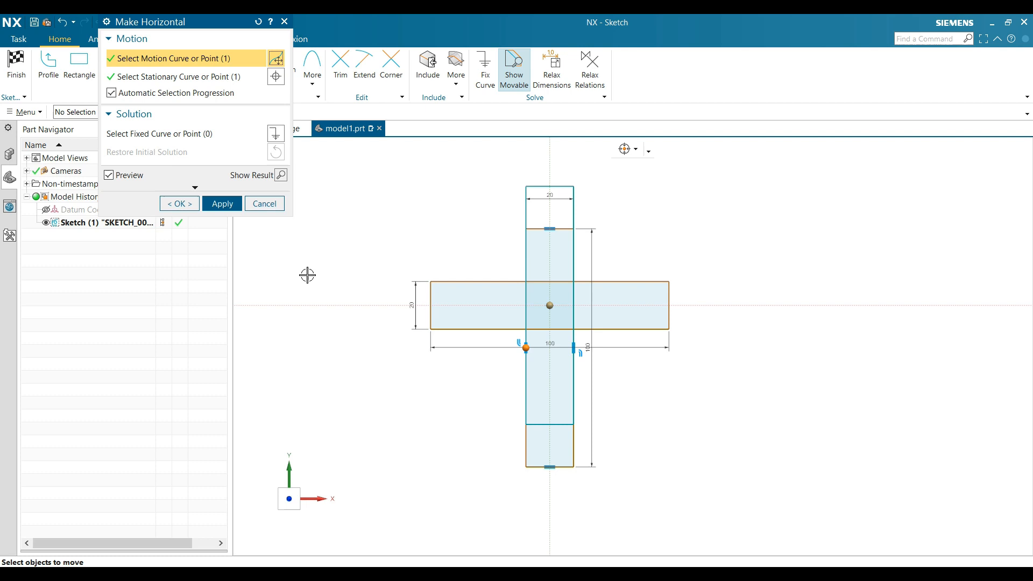
left_click(194, 207)
- Move the vertical 100 mm dimension to the left of the cross and the horizontal 100 mm dimension above it
scroll(465, 348, "down", 2)
scroll(465, 286, "up", 1)
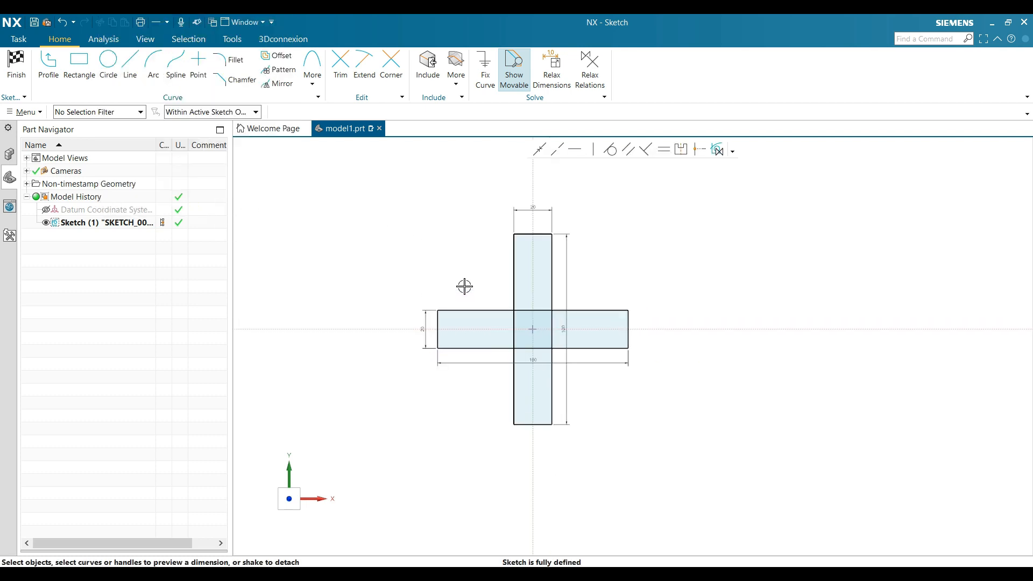
scroll(465, 287, "up", 1)
left_click_drag(588, 334, 385, 336)
left_click_drag(554, 384, 572, 173)
scroll(598, 207, "up", 1)
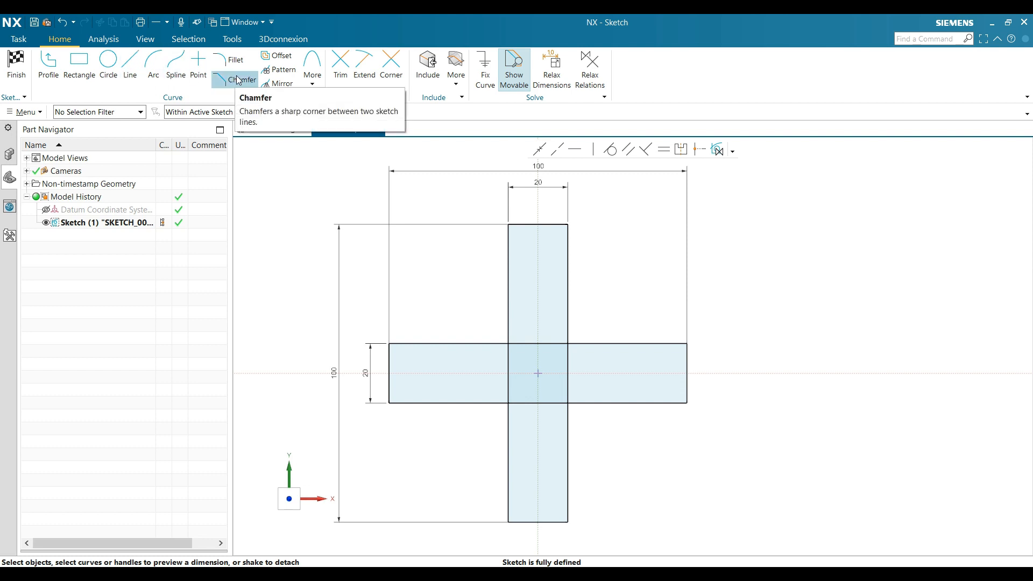
- Trim the four inner line segments where the rectangles overlap, leaving a single cross-shaped outline
left_click(340, 67)
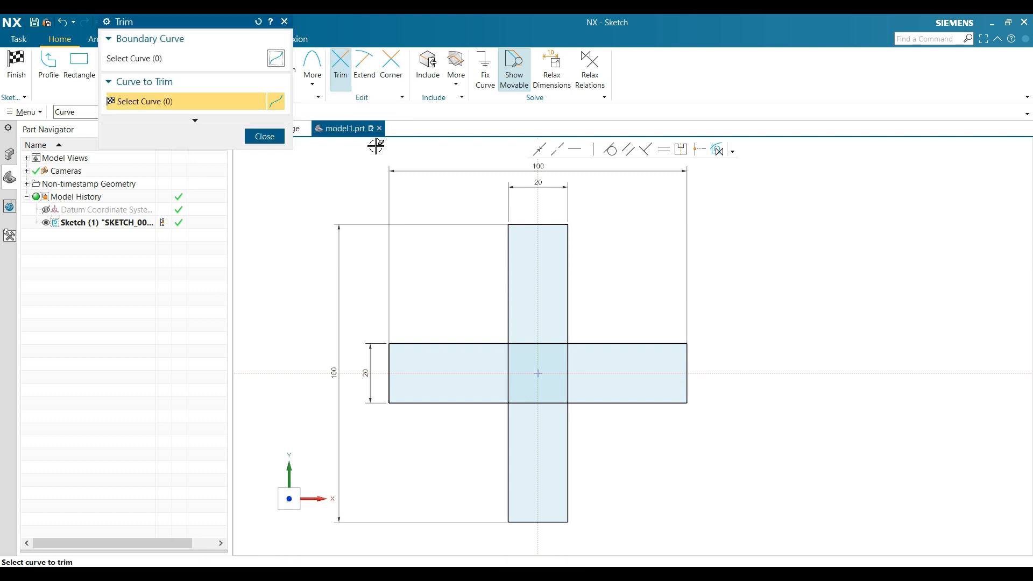
left_click(535, 343)
left_click(509, 358)
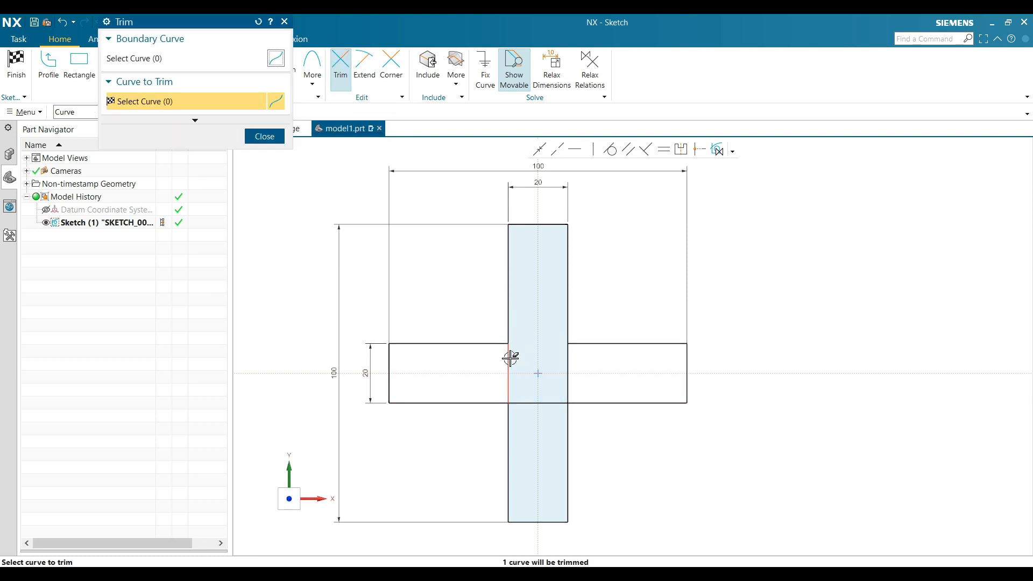
left_click(525, 402)
left_click(568, 357)
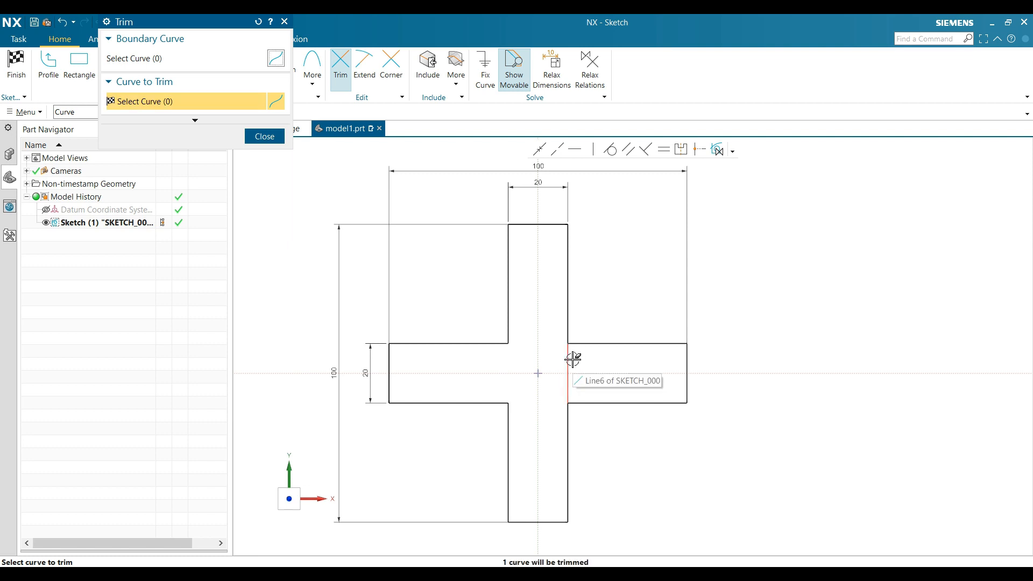
left_click(271, 138)
scroll(622, 331, "down", 2)
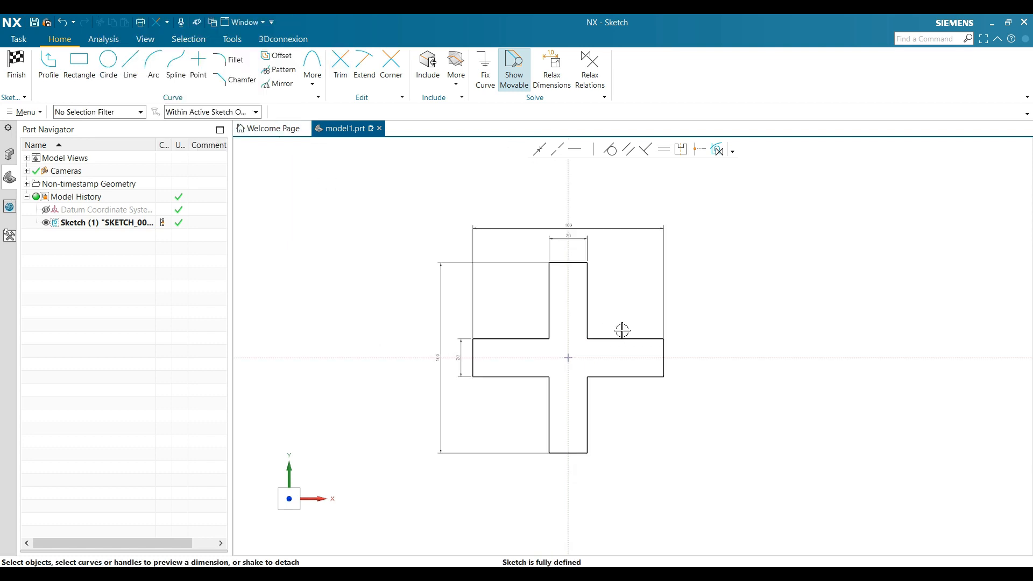
scroll(622, 331, "up", 1)
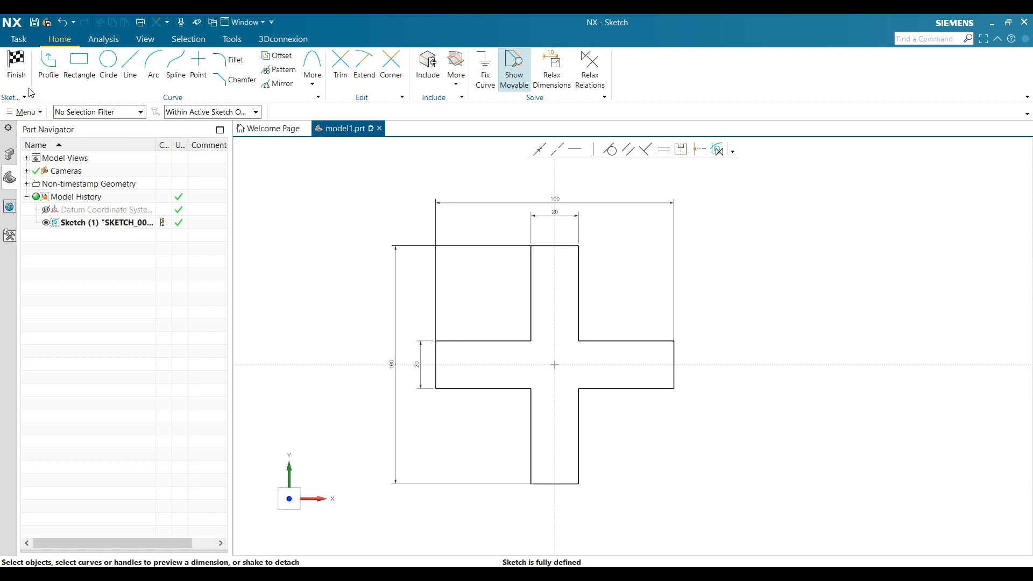
- Finish the cross sketch and start a new sketch on the XZ plane of the datum coordinate system
left_click(16, 66)
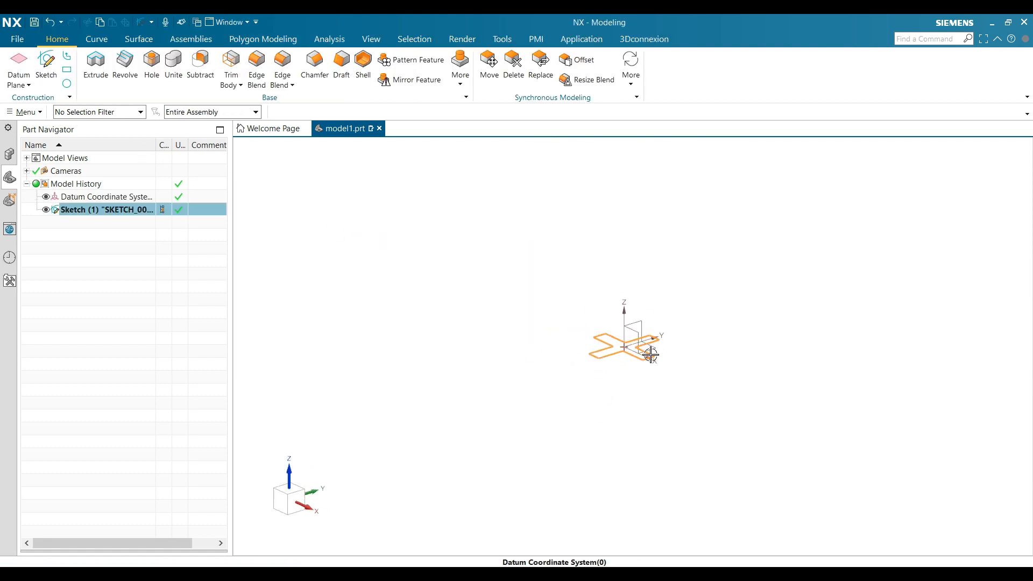
scroll(650, 355, "up", 4)
left_click(721, 362)
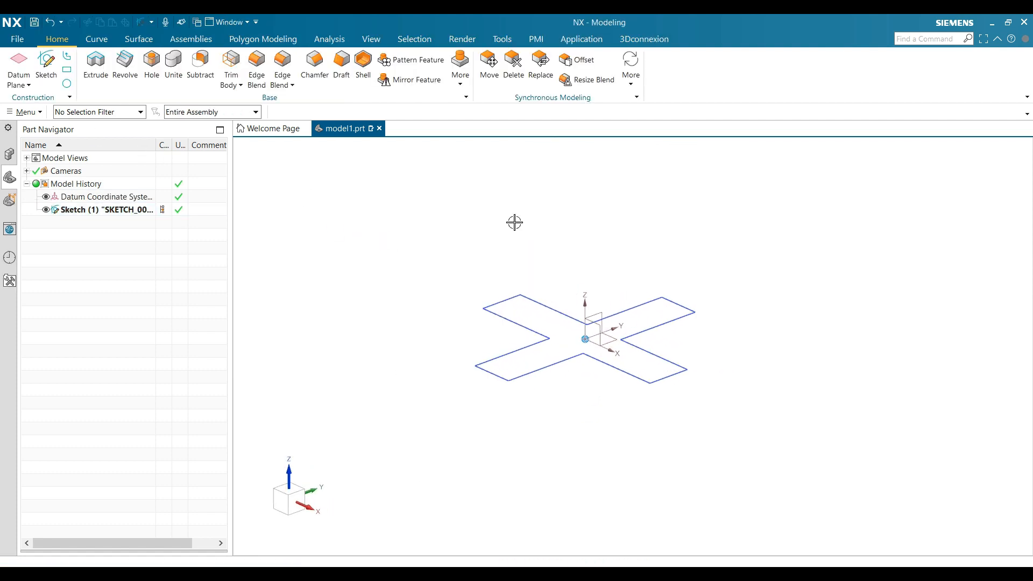
left_click(45, 66)
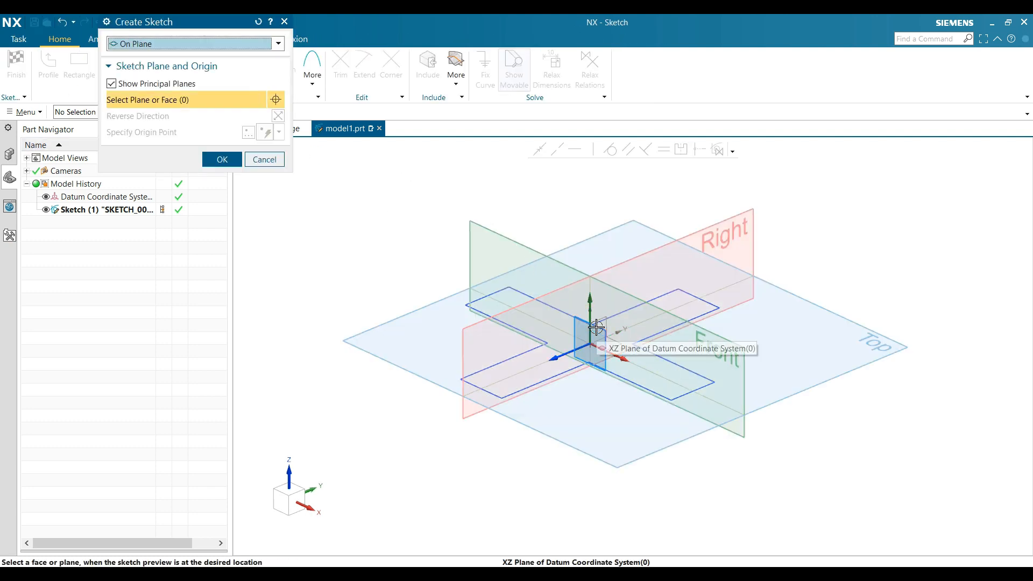
left_click(595, 349)
left_click(233, 167)
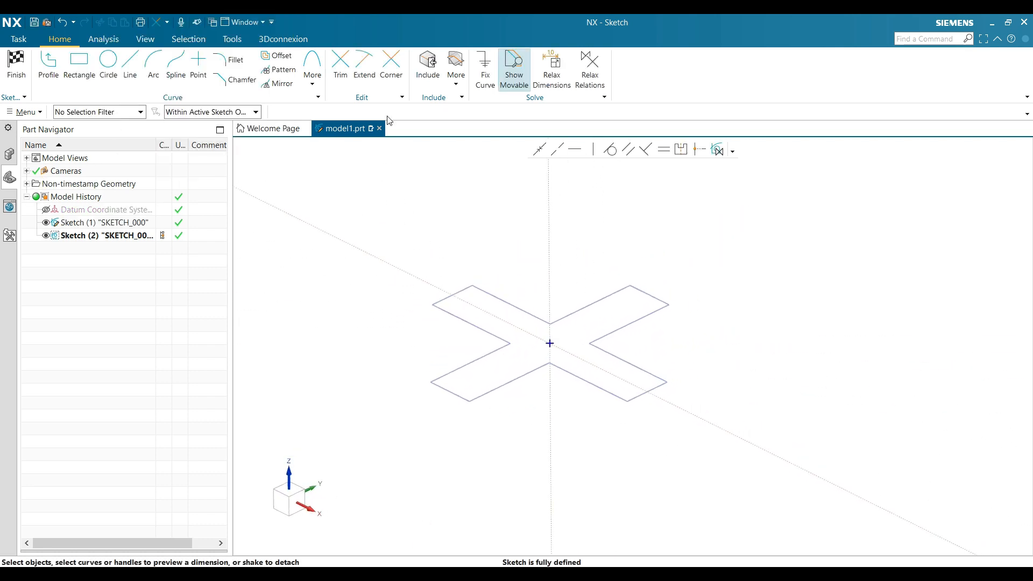
- Include the midpoint of the cross's positive-X arm end edge as a reference point in the new sketch
left_click(425, 66)
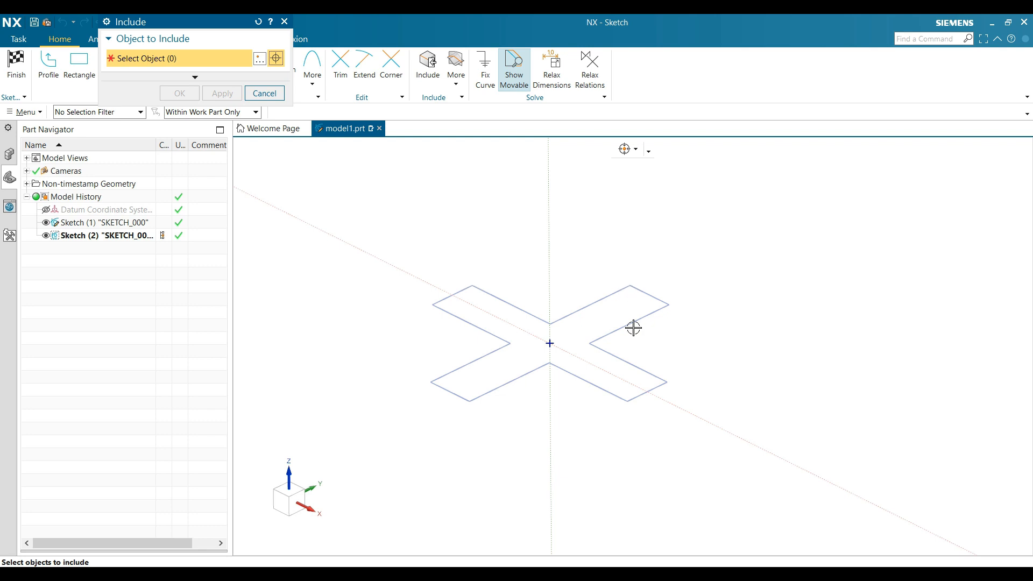
left_click(647, 392)
left_click(189, 96)
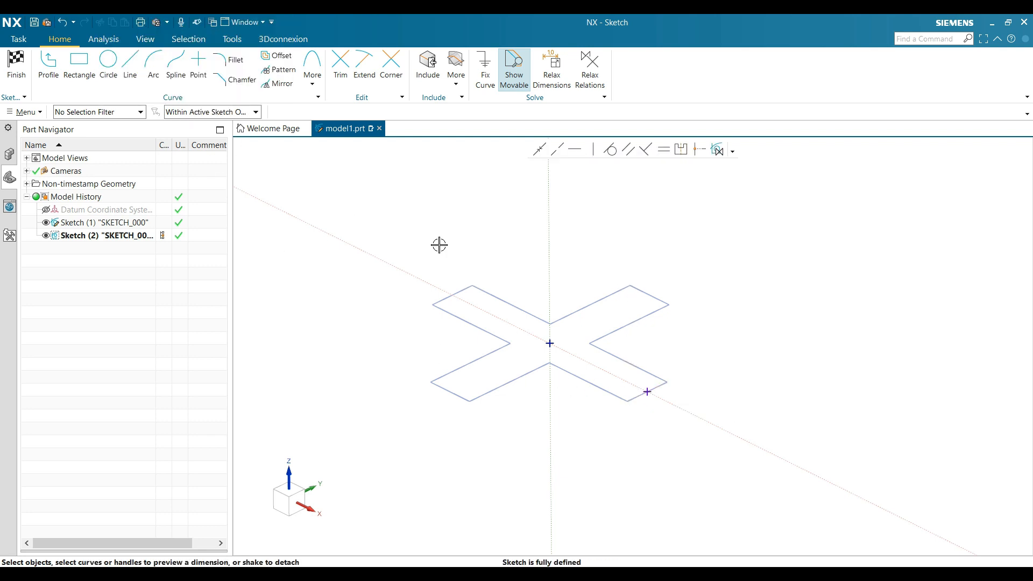
- Draw a vertical line about 110 mm long up from the origin and an outward-slanting line about 109 mm long from the included point
left_click(281, 502)
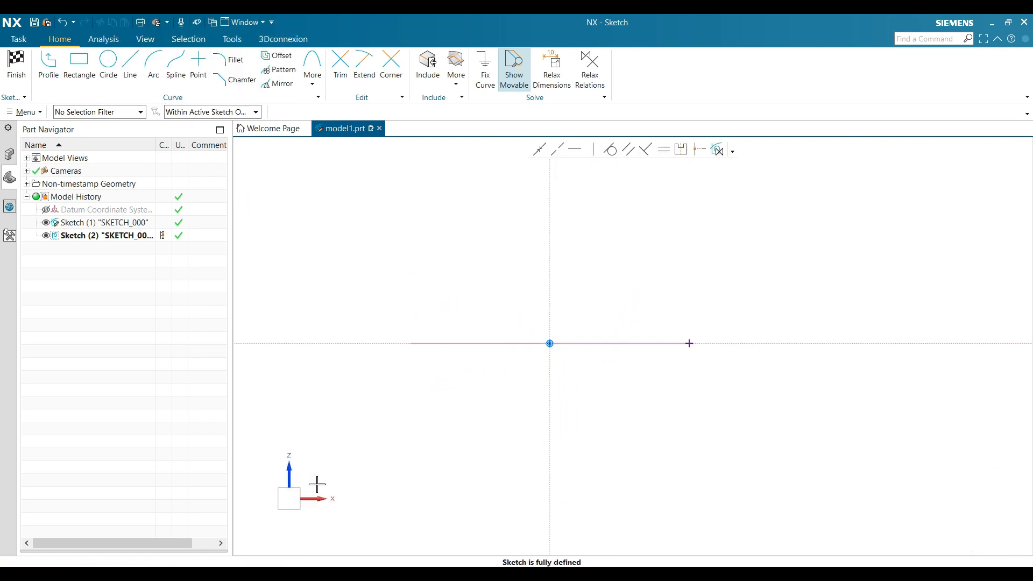
left_click(127, 65)
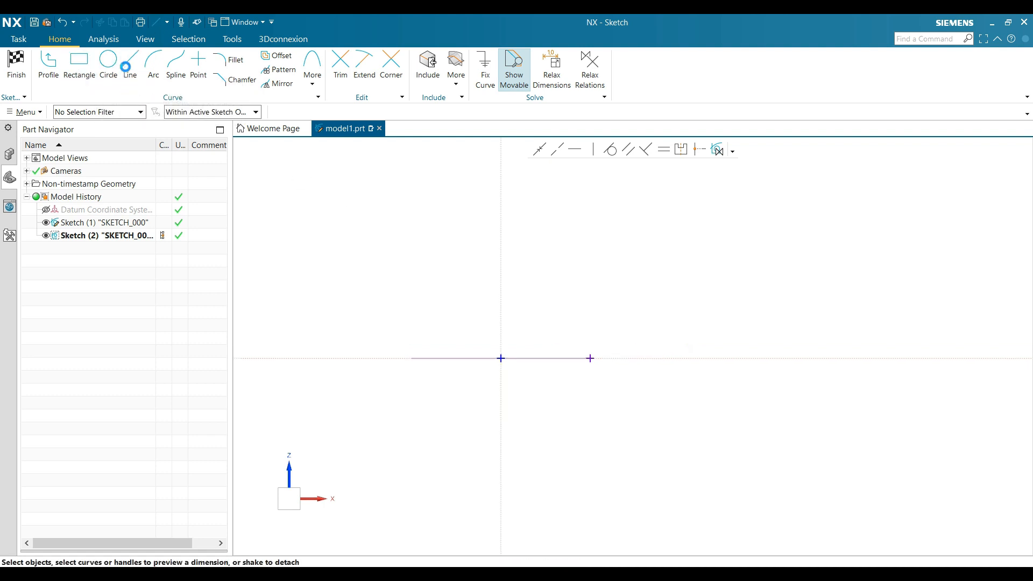
left_click(500, 359)
left_click(501, 163)
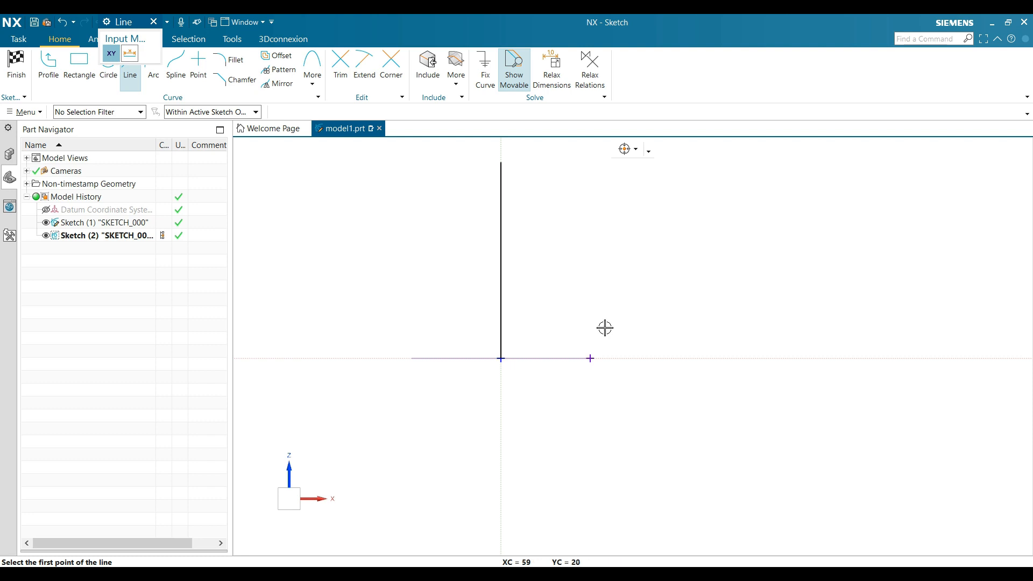
left_click(591, 358)
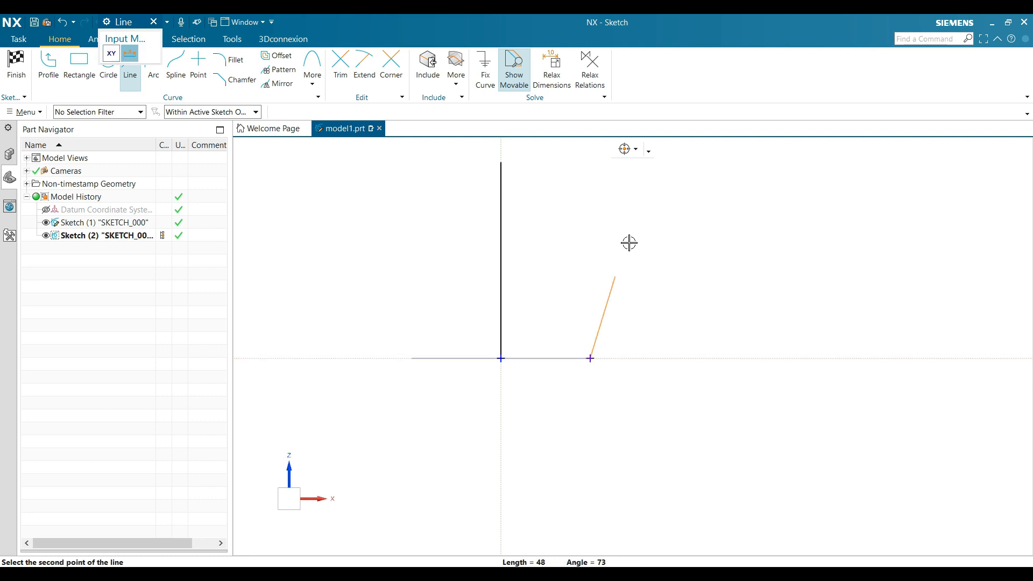
left_click(657, 175)
key("Escape")
scroll(595, 307, "down", 2)
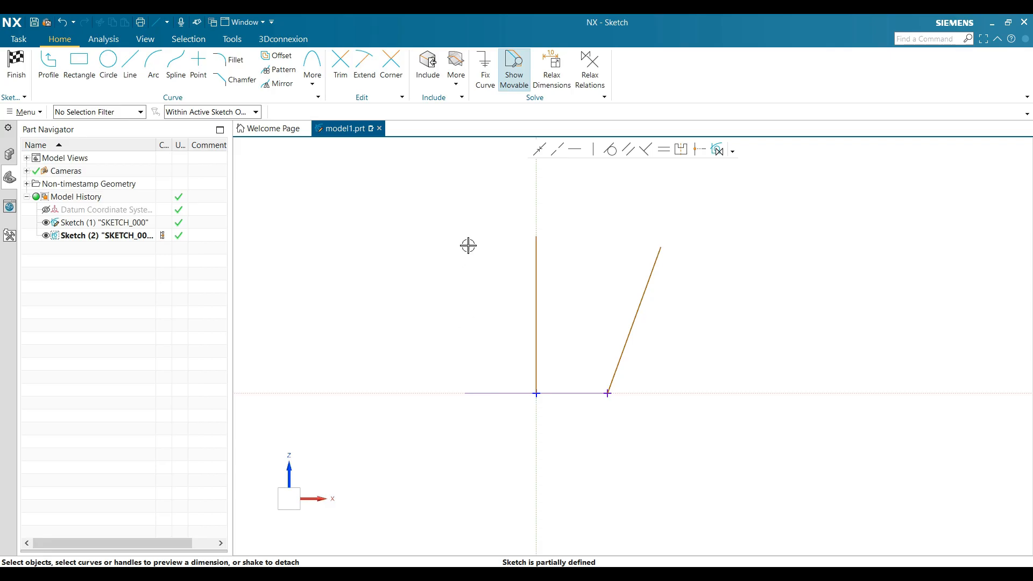
- Dimension the vertical line's length as 200 mm, placing the dimension to the left of the line
left_click(533, 275)
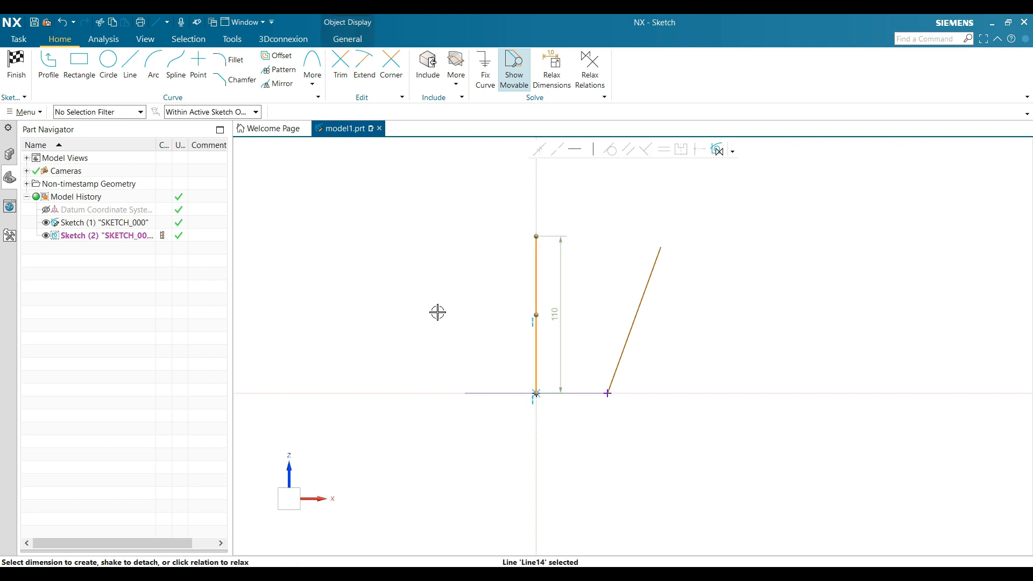
left_click(422, 319)
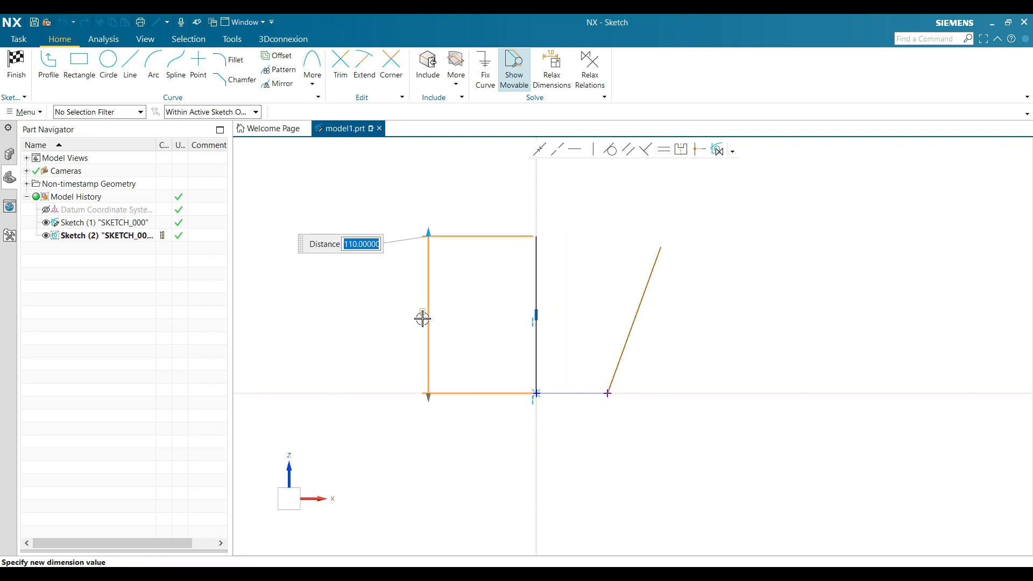
type("200")
key("Return")
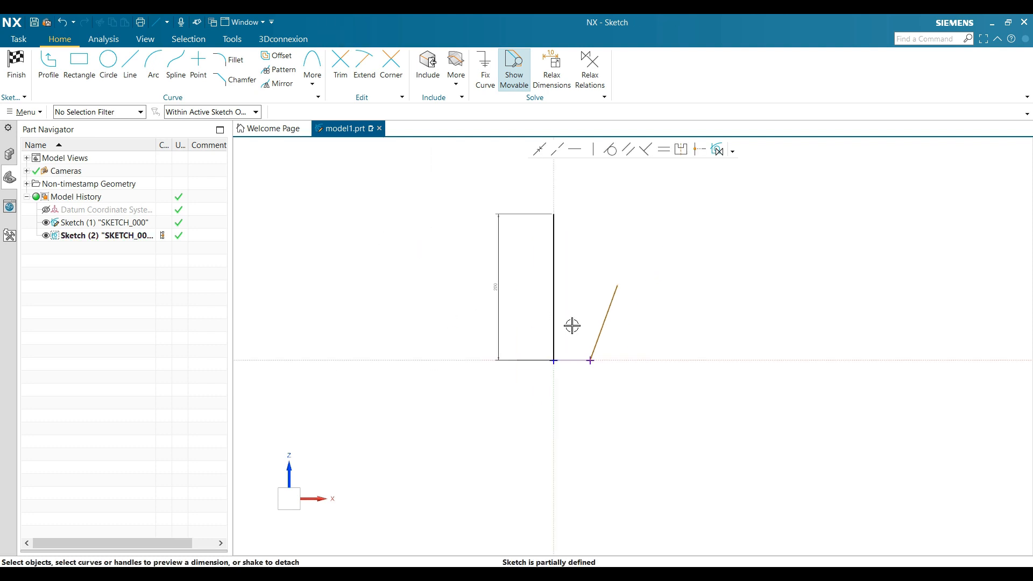
- Dimension the slanted line's vertical height as 200 mm and move the dimension farther right, clear of the line
left_click(595, 308)
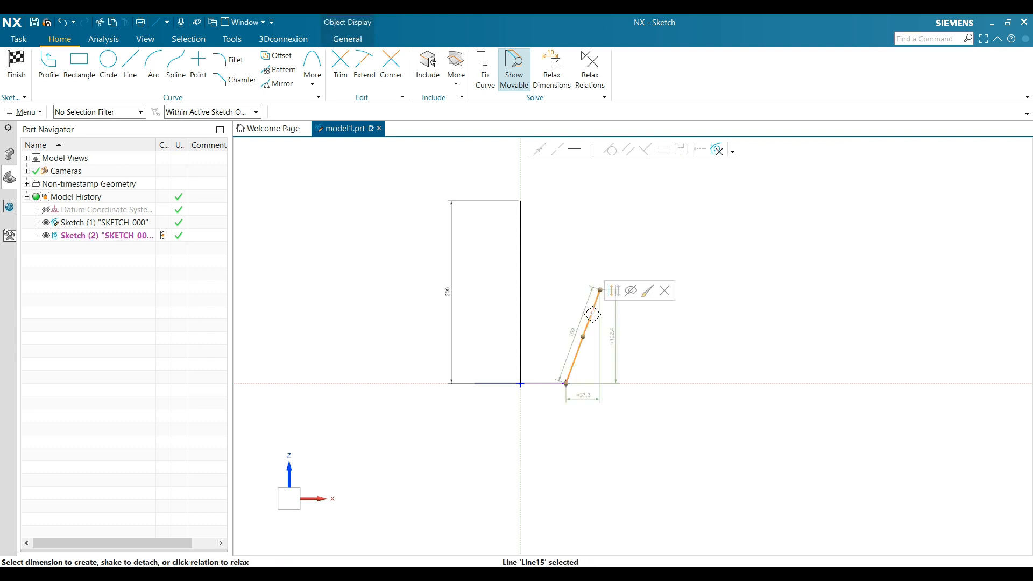
left_click(615, 335)
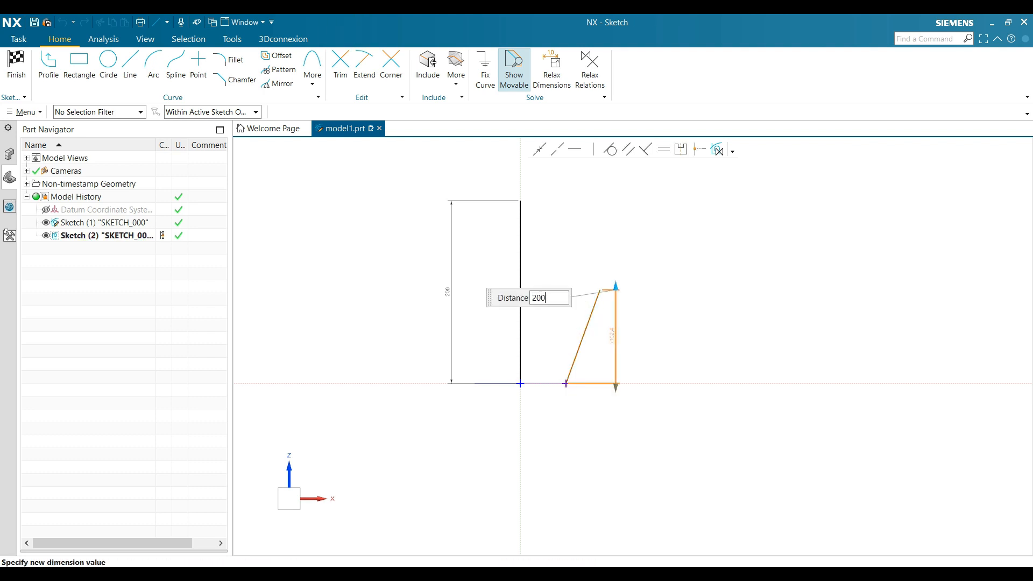
type("200")
key("Return")
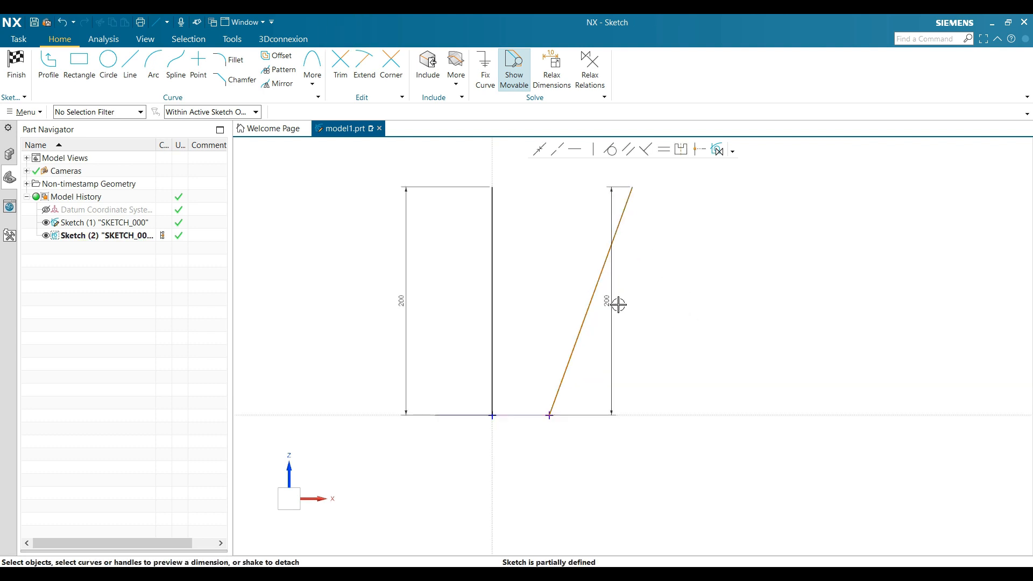
left_click_drag(611, 301, 681, 299)
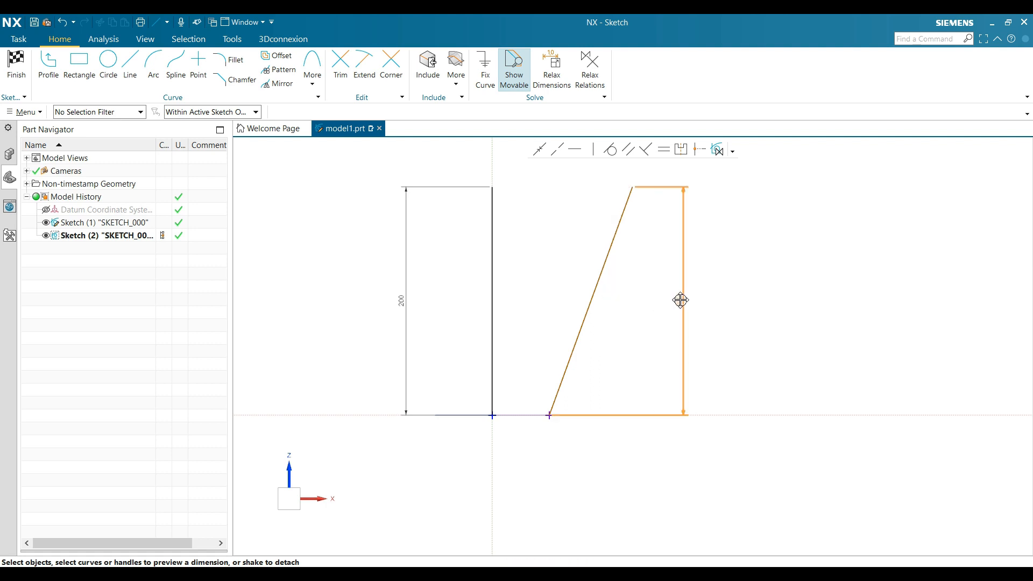
- Dimension the angle between the vertical and slanted lines as 27/2 degrees and move the angle dimension higher up between them
left_click(586, 330)
left_click(491, 346)
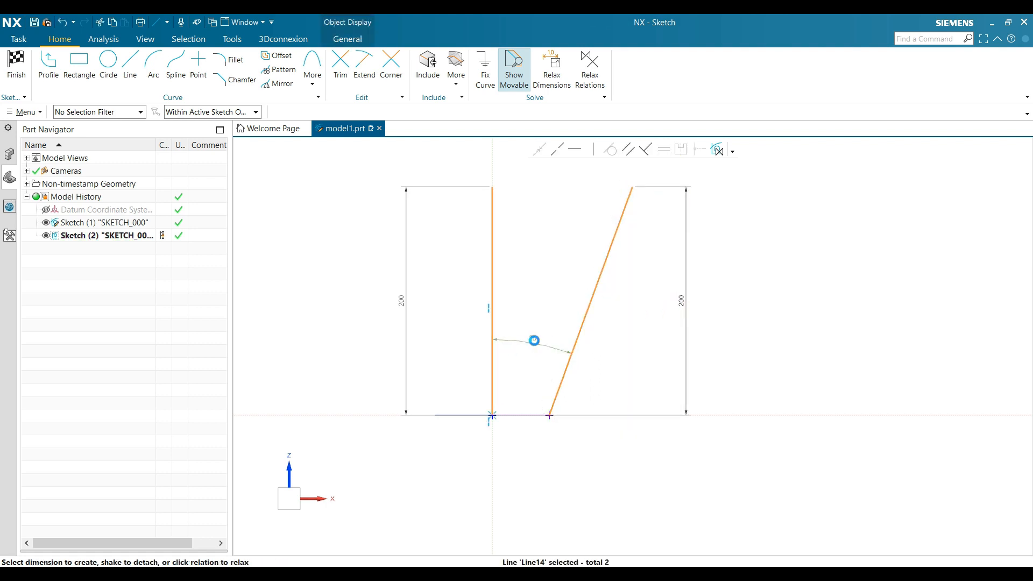
left_click(534, 341)
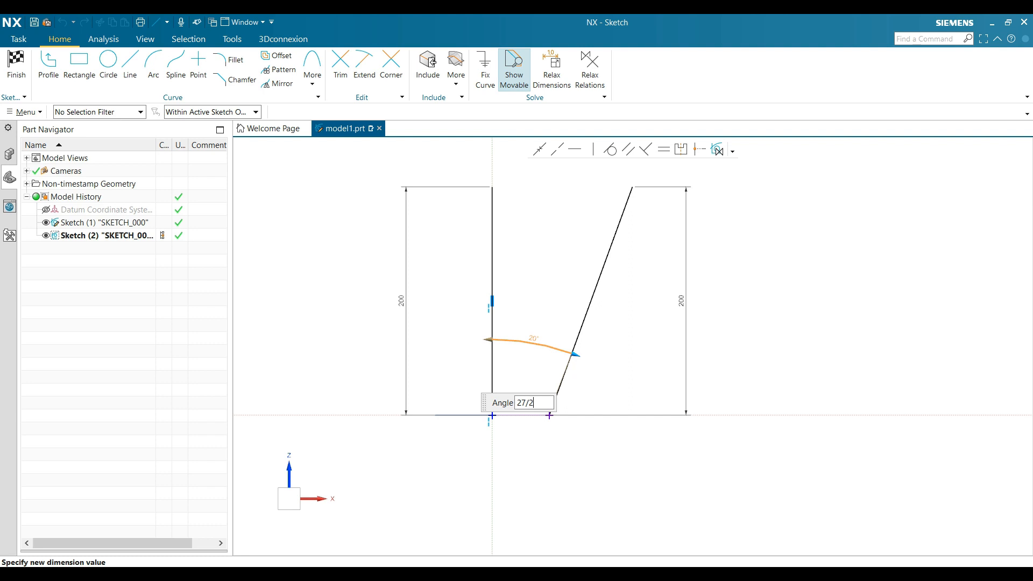
key("Return")
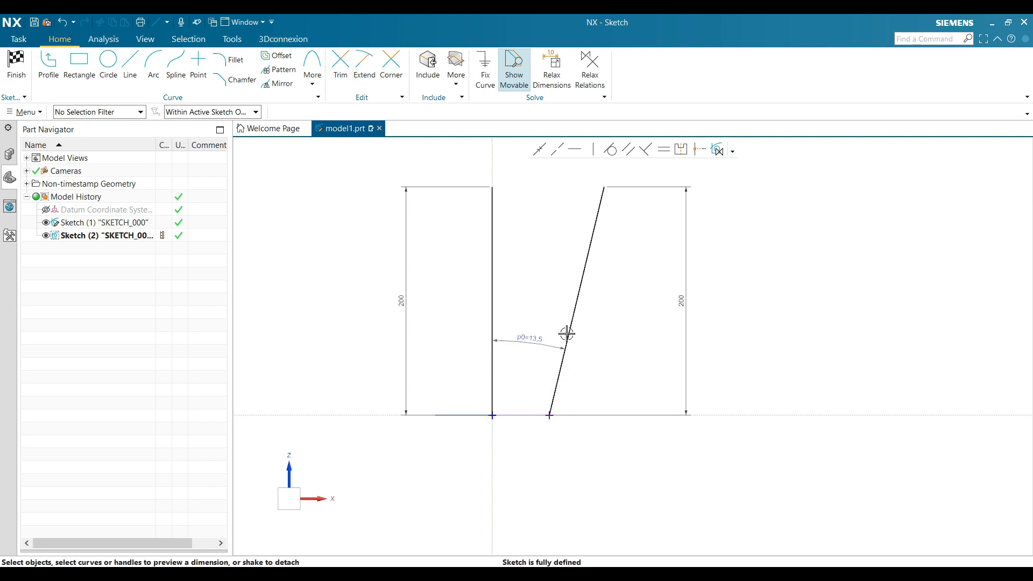
left_click_drag(531, 333, 556, 273)
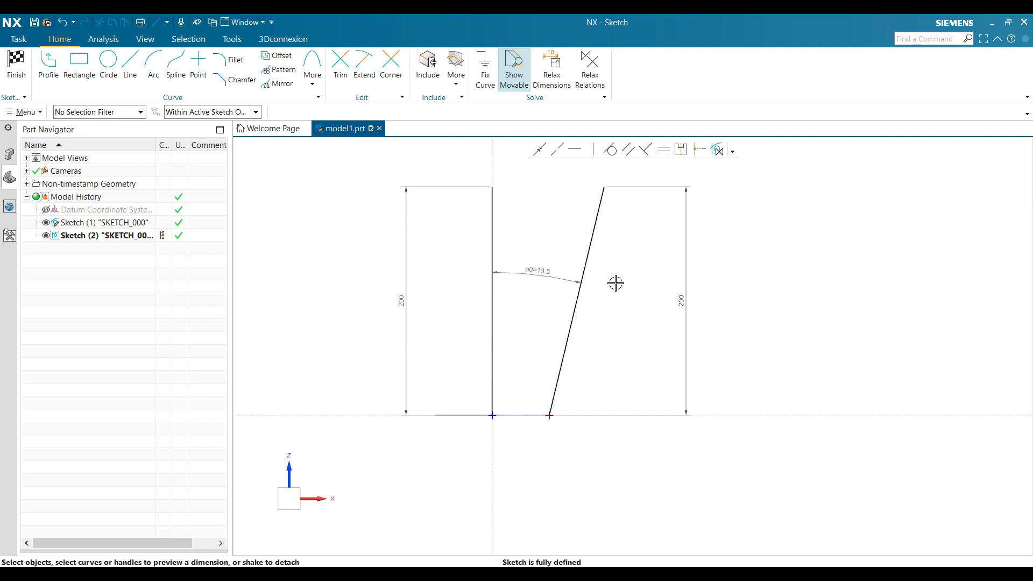
- Finish the sketch containing the vertical and slanted lines
scroll(616, 283, "down", 1)
left_click(16, 63)
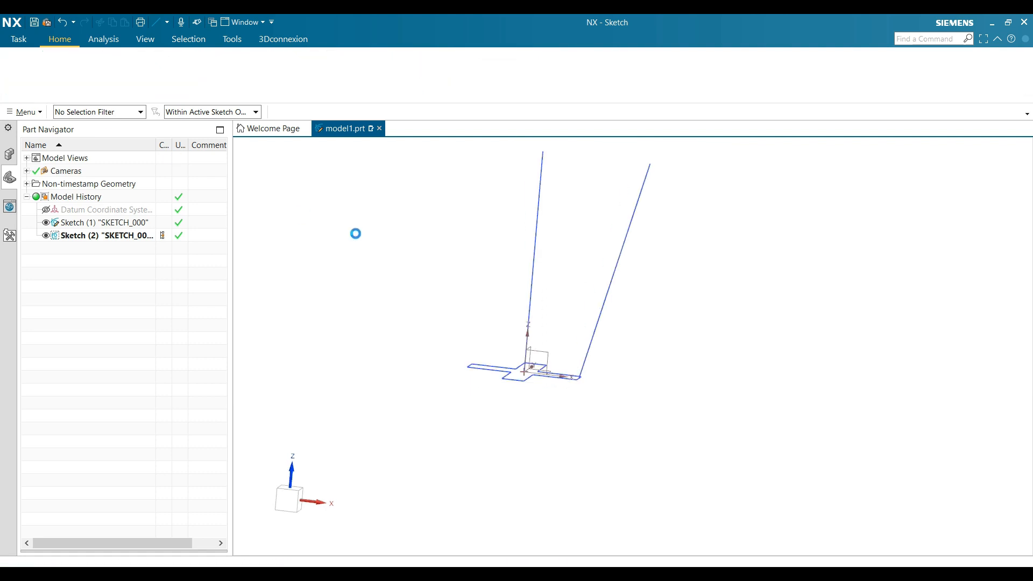
left_click(394, 245)
mouse_move(395, 245)
middle_mouse_down()
mouse_move(413, 306)
mouse_move(416, 287)
middle_mouse_up()
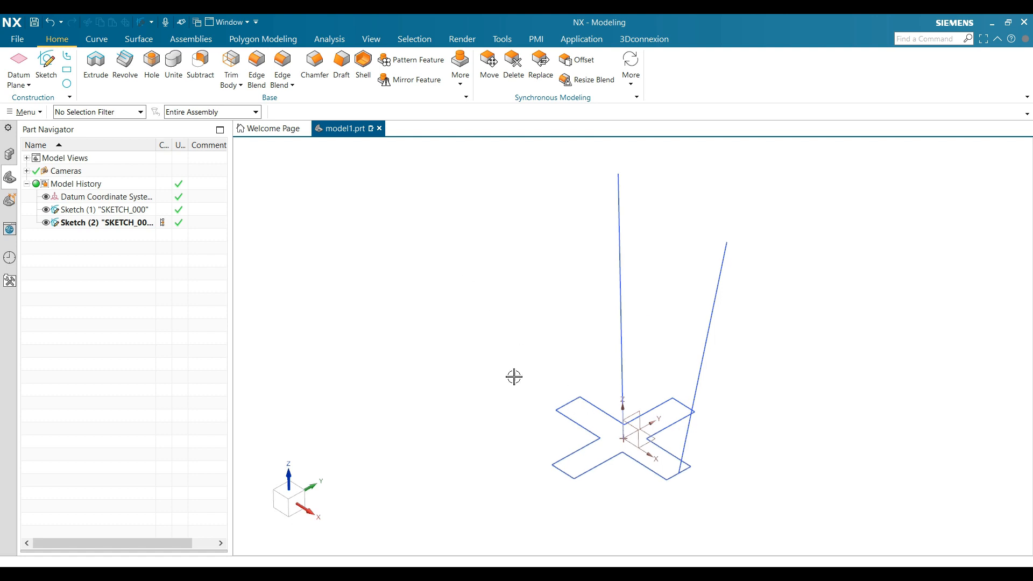
- Start a Swept feature and select the complete cross-shaped outline as its section
left_click(29, 113)
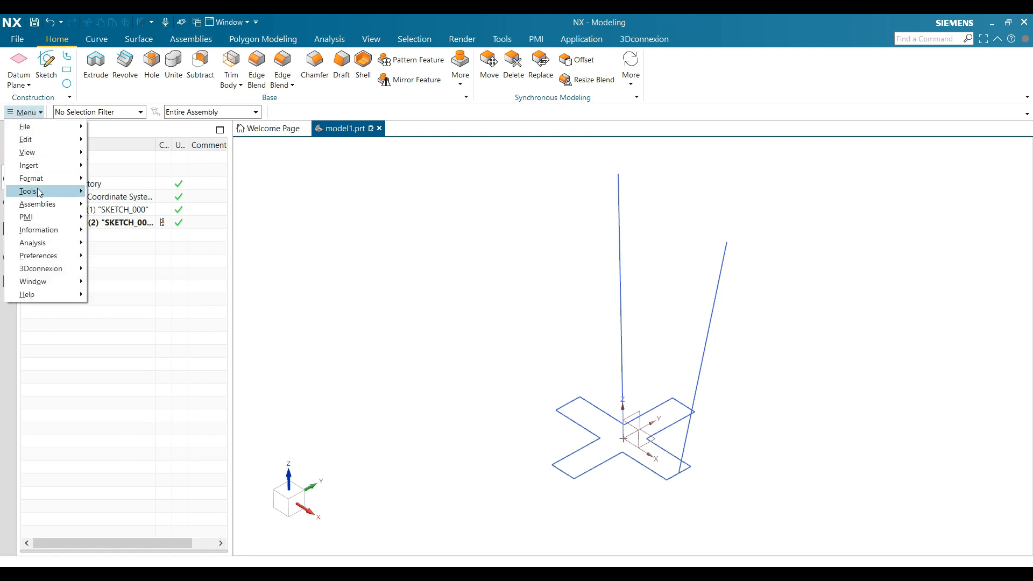
mouse_move(40, 166)
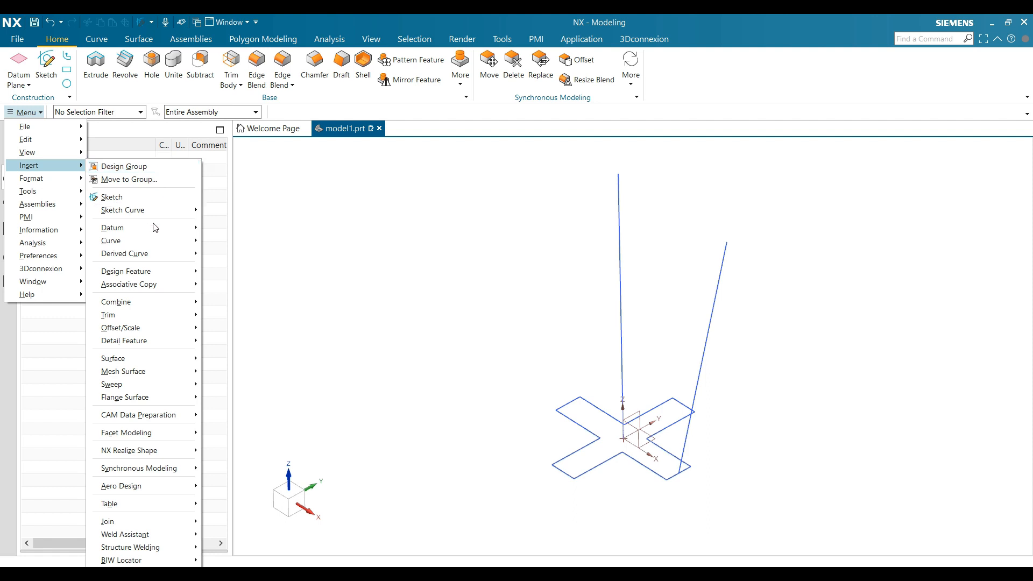
mouse_move(147, 262)
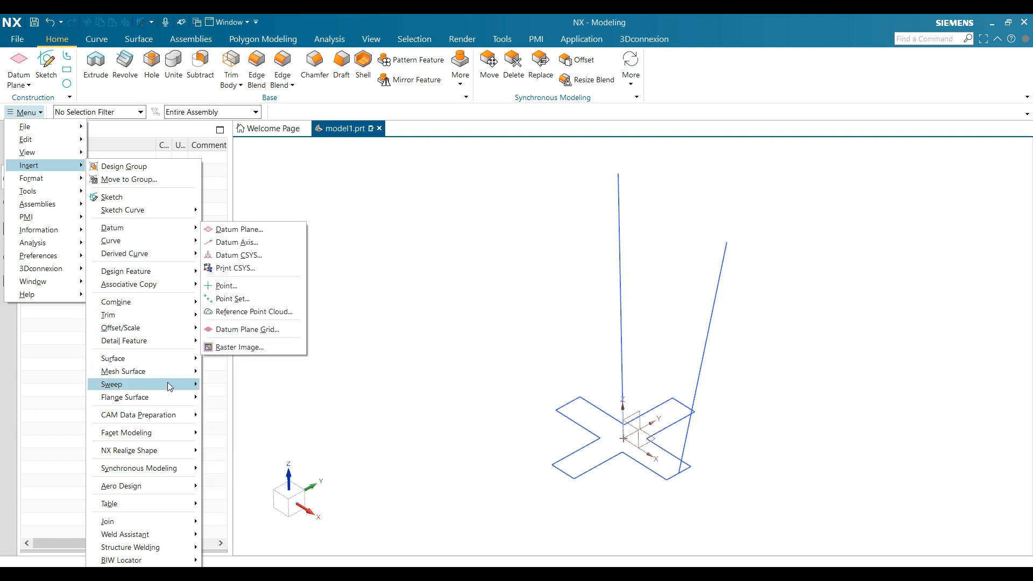
mouse_move(166, 383)
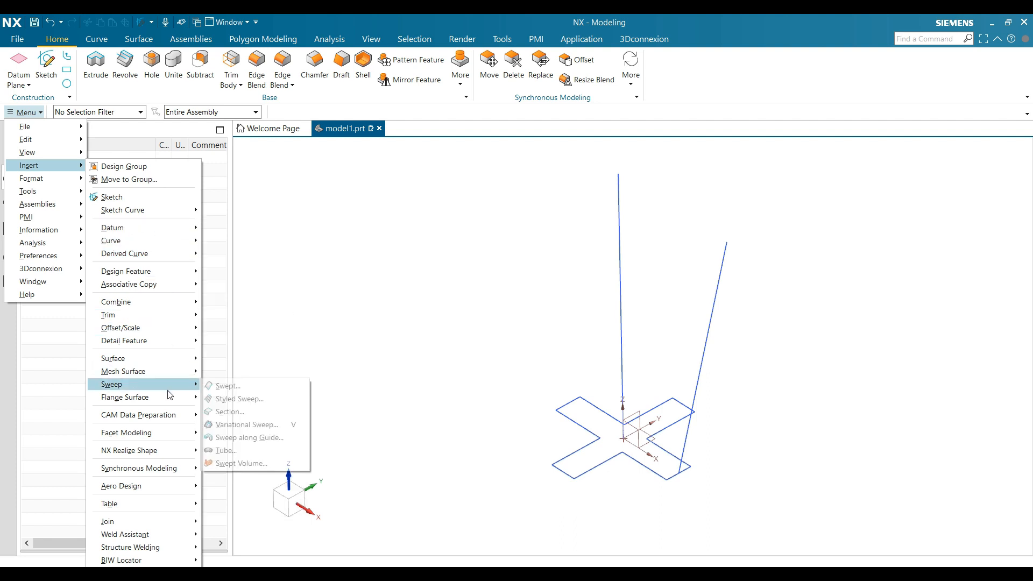
left_click(225, 385)
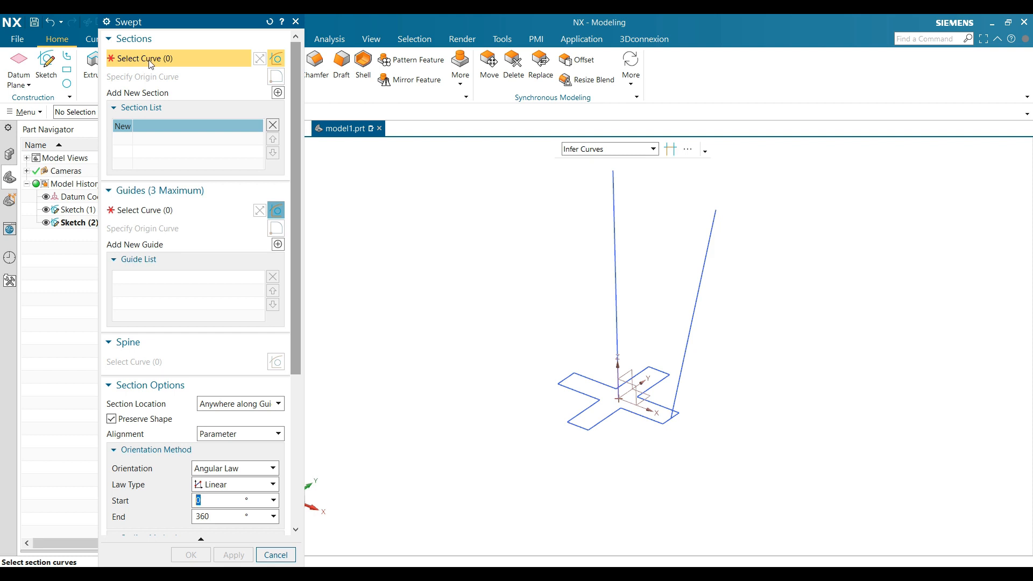
left_click(592, 375)
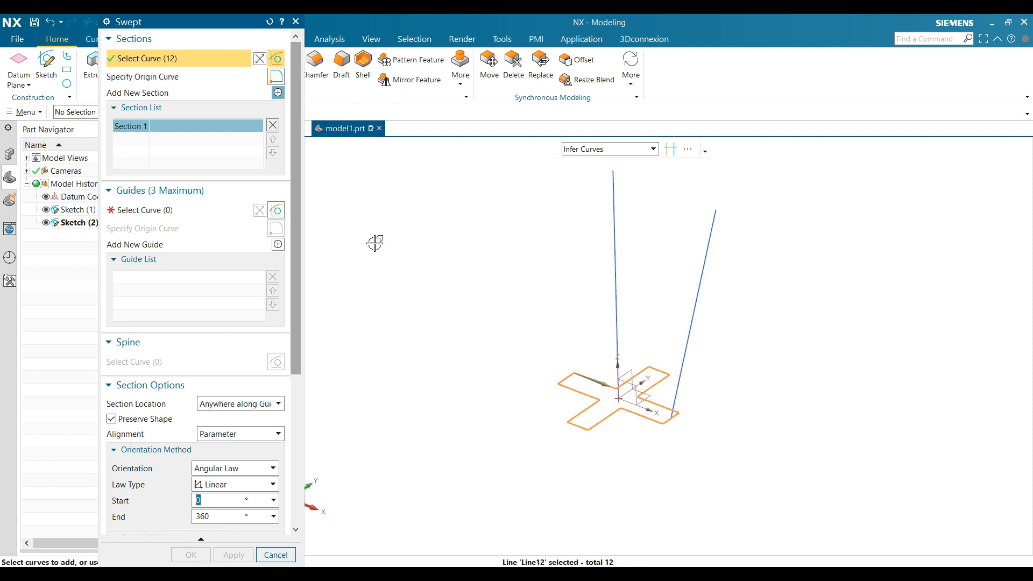
- Set the curve rule to Single Curve and select the vertical line as the sweep's guide
left_click(158, 212)
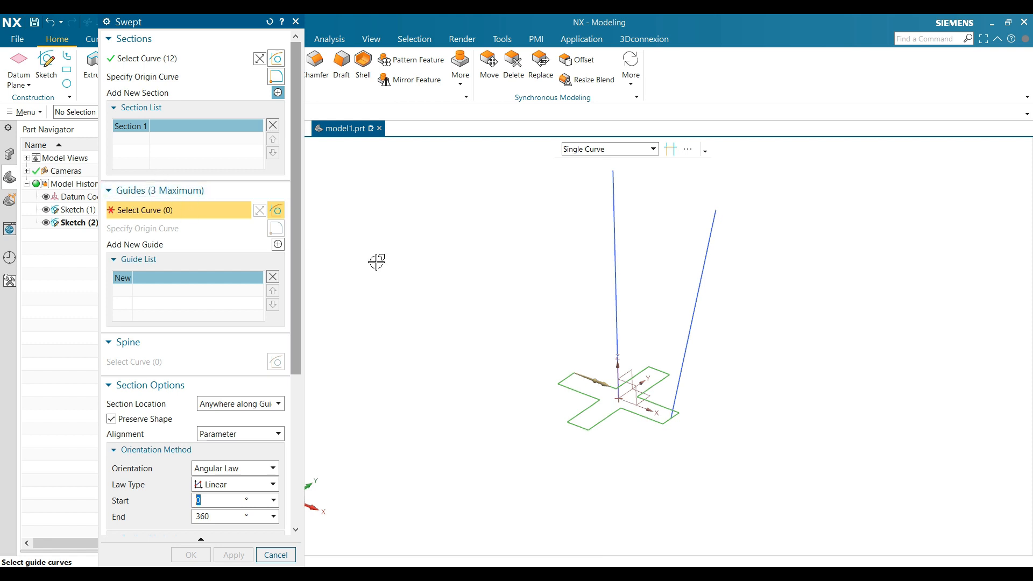
left_click(595, 149)
left_click(586, 166)
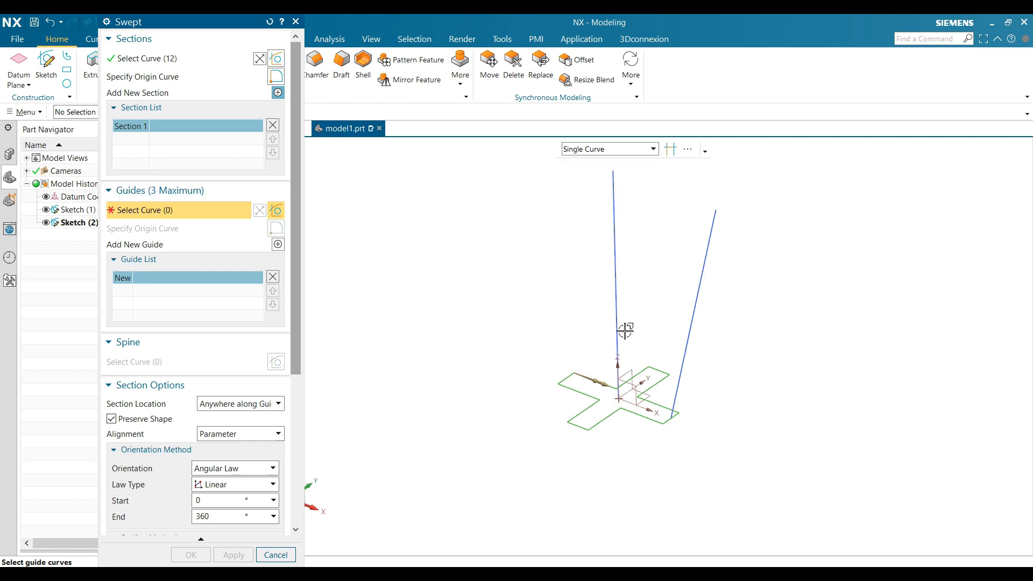
left_click(619, 361)
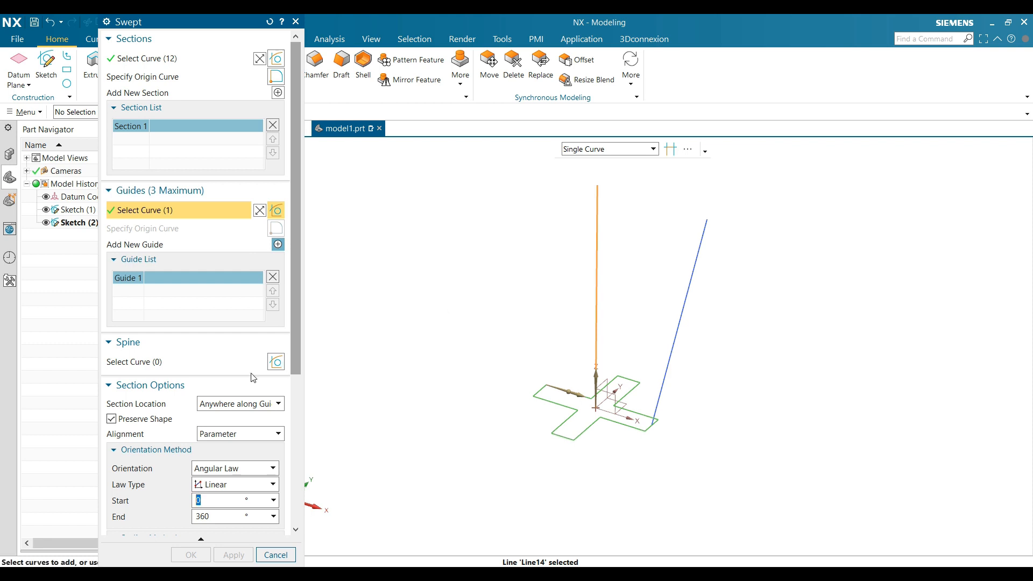
- Set the sweep's orientation to Fixed and its scaling to Constant
scroll(297, 273, "down", 3)
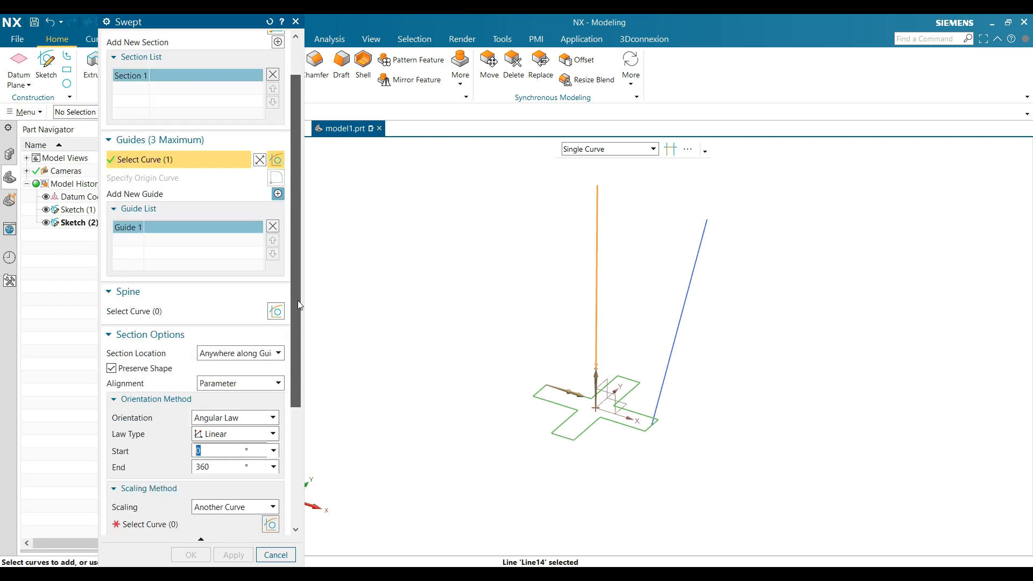
left_click(235, 392)
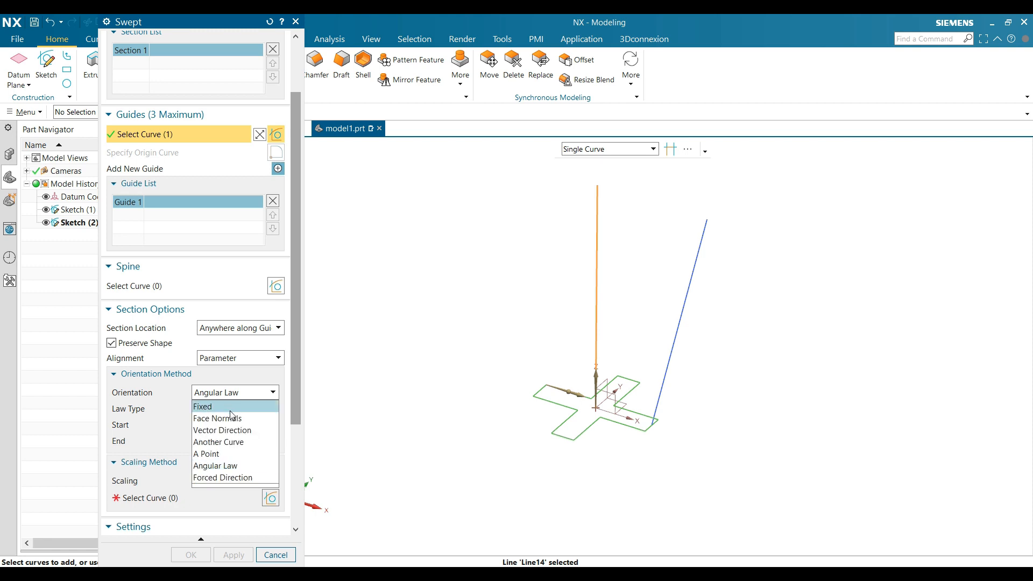
left_click(226, 404)
left_click(233, 432)
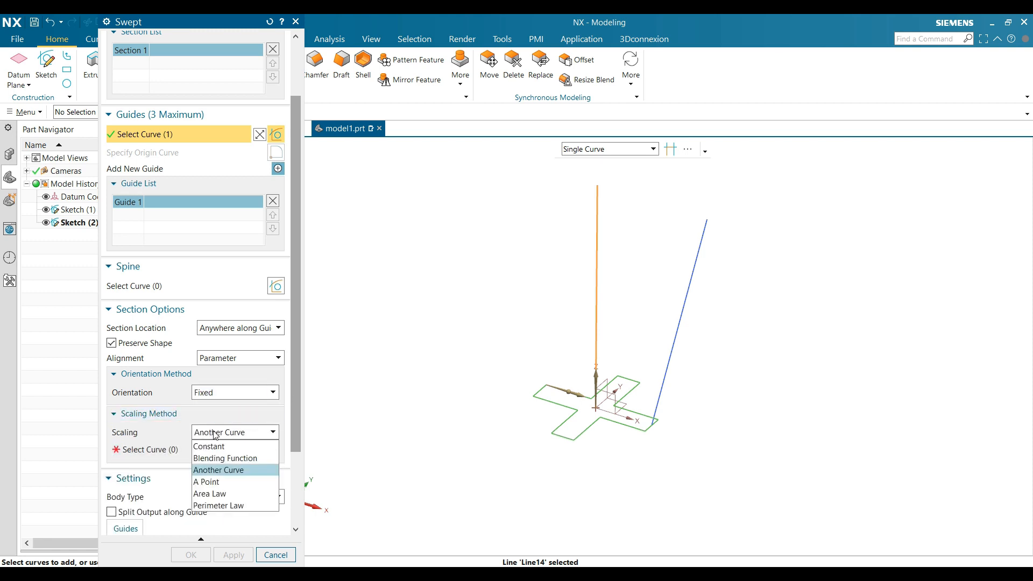
left_click(226, 449)
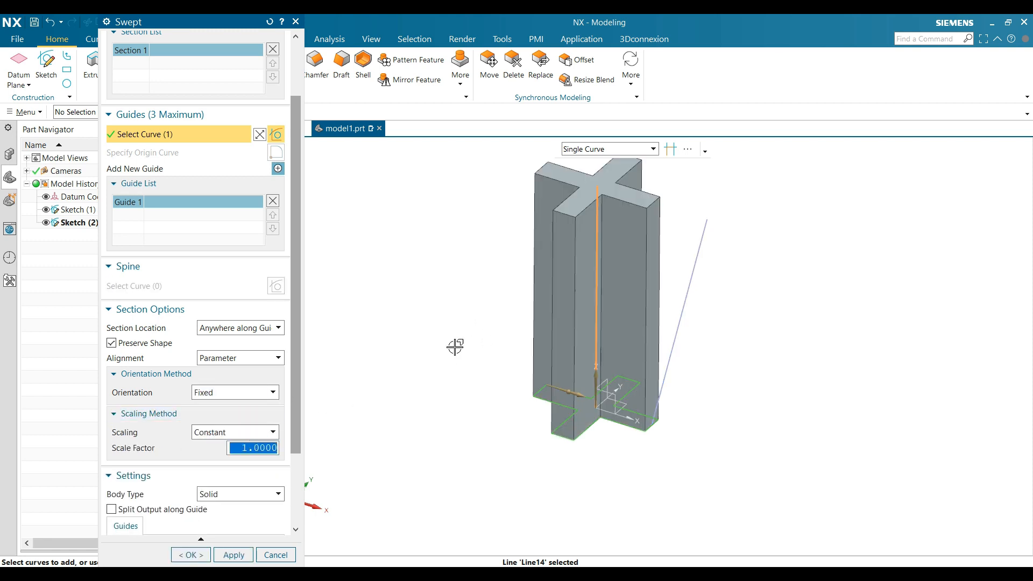
scroll(470, 327, "down", 3)
scroll(469, 306, "up", 3)
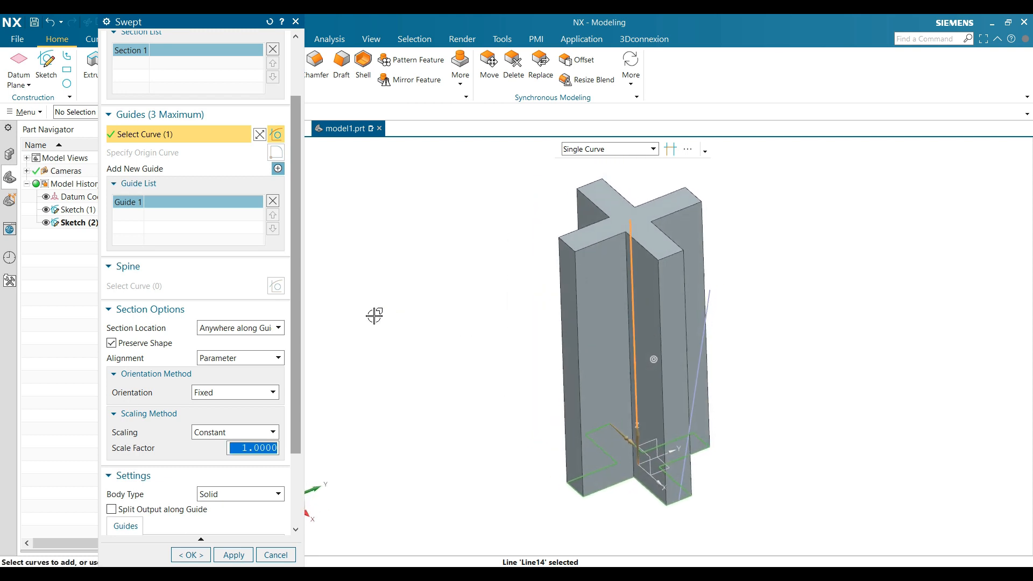
- Set the sweep's orientation to Angular Law with a Linear law running from 0 to 360 degrees
left_click(223, 397)
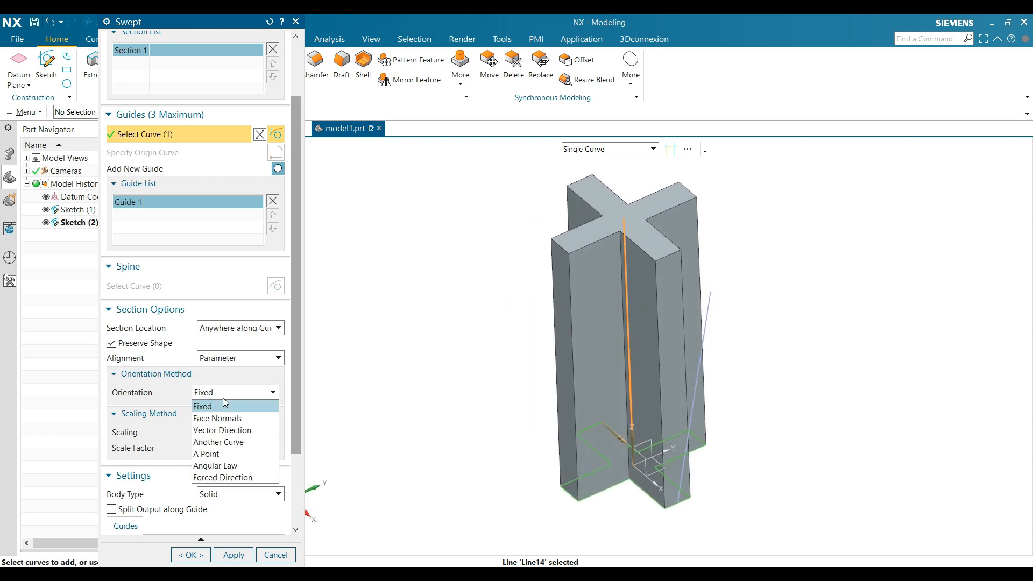
left_click(226, 466)
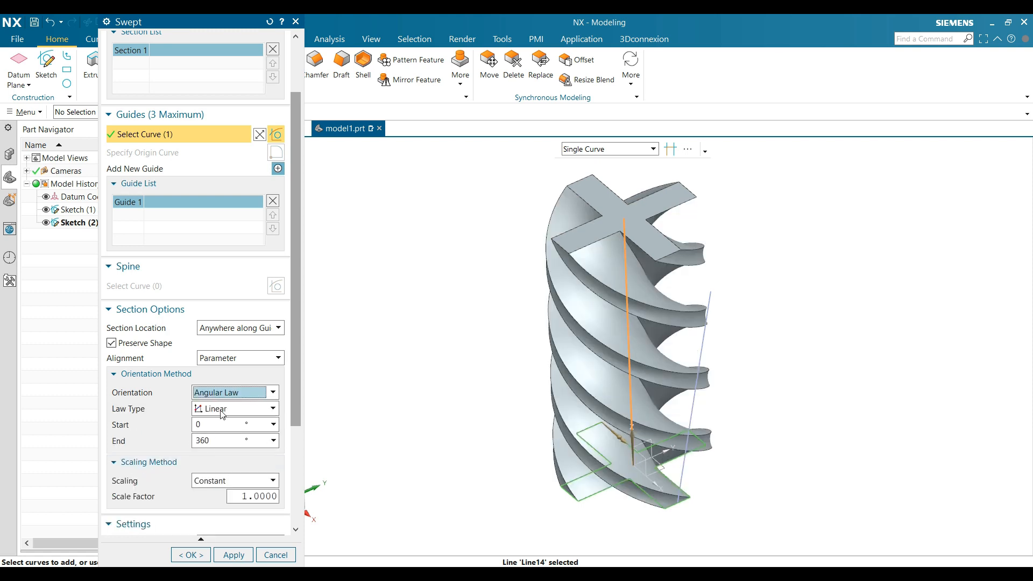
left_click(222, 410)
left_click(226, 423)
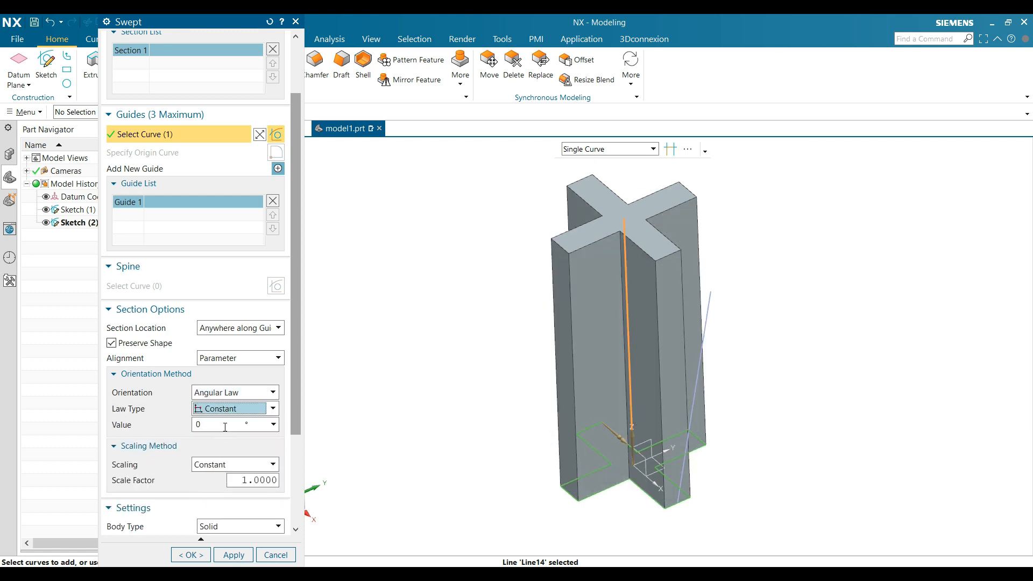
key("Tab")
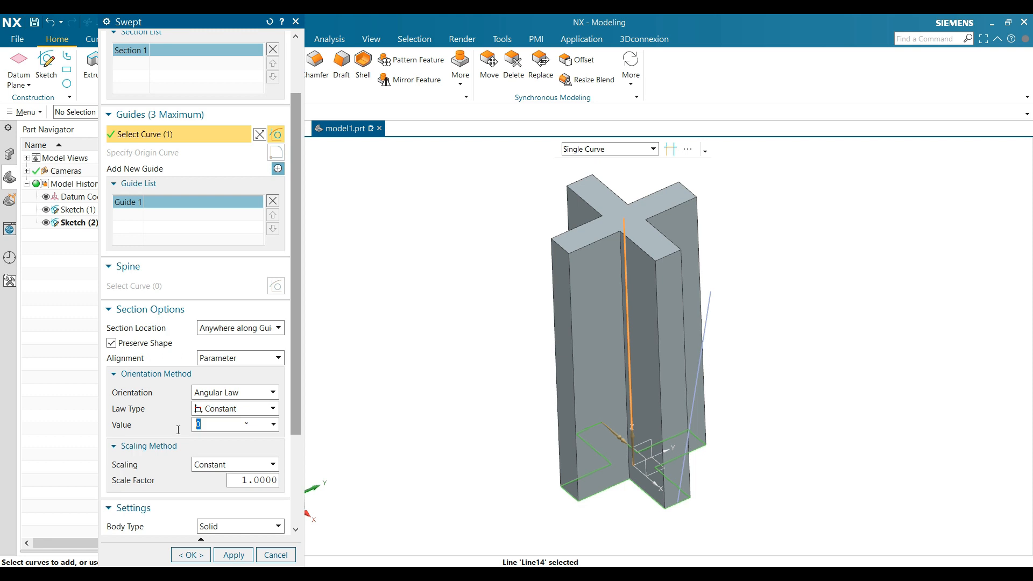
left_click(225, 413)
left_click(227, 435)
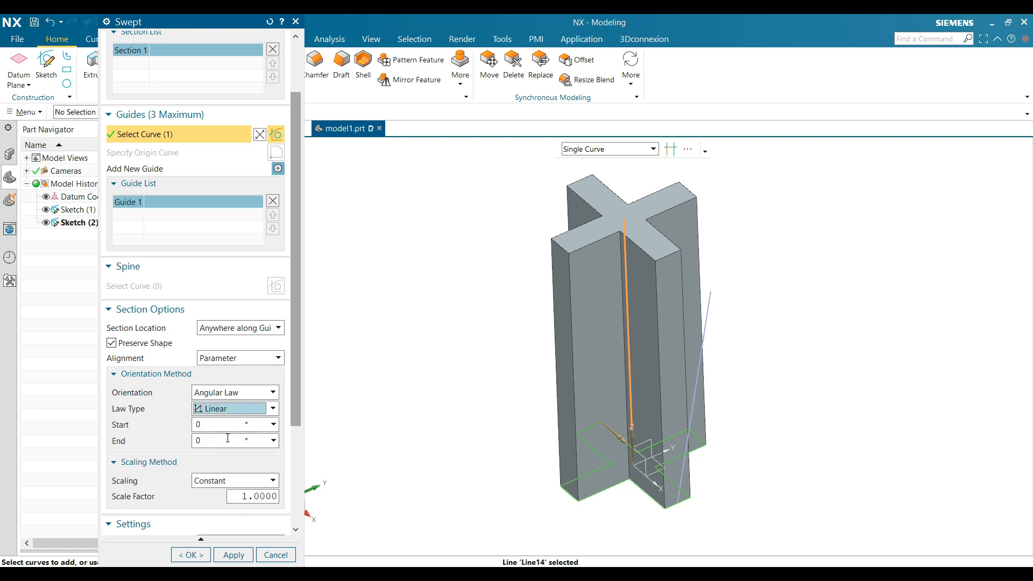
left_click(224, 413)
left_click(221, 447)
left_click(223, 414)
left_click(220, 439)
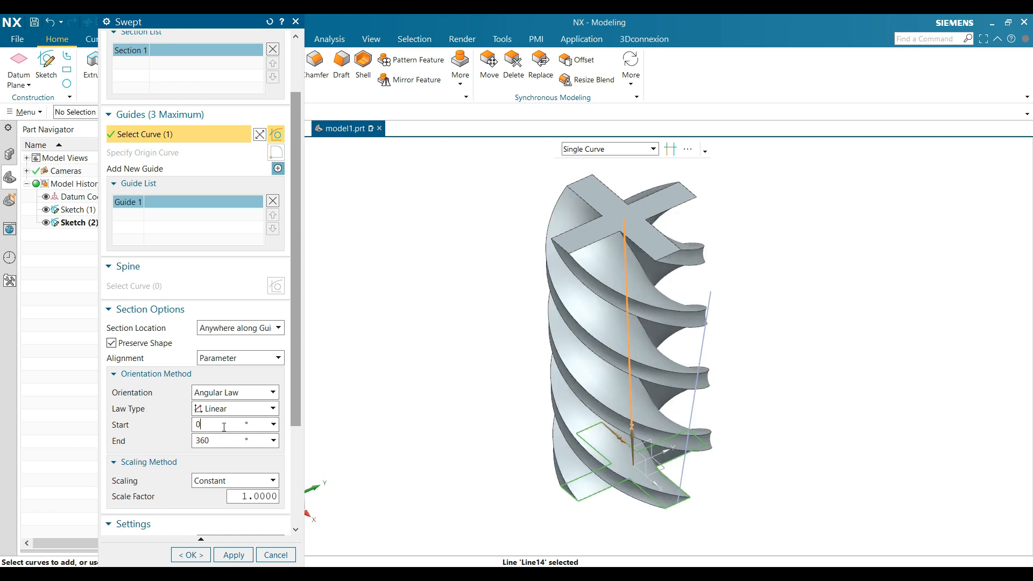
middle_click_drag(423, 353, 657, 272)
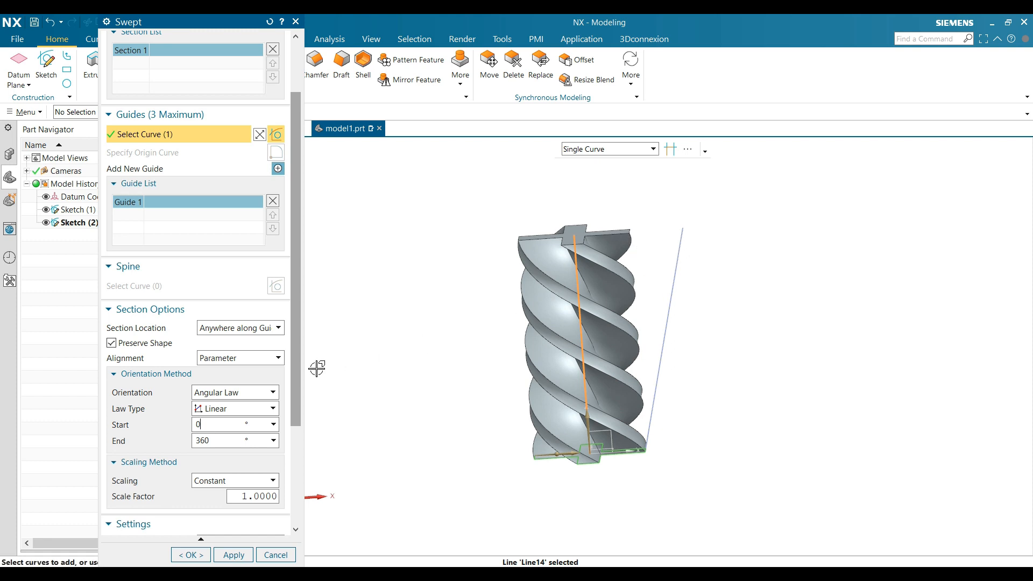
- Set the sweep's scaling to Another Curve, using the slanted line as the scale curve, and create the swept solid
left_click_drag(292, 380, 293, 431)
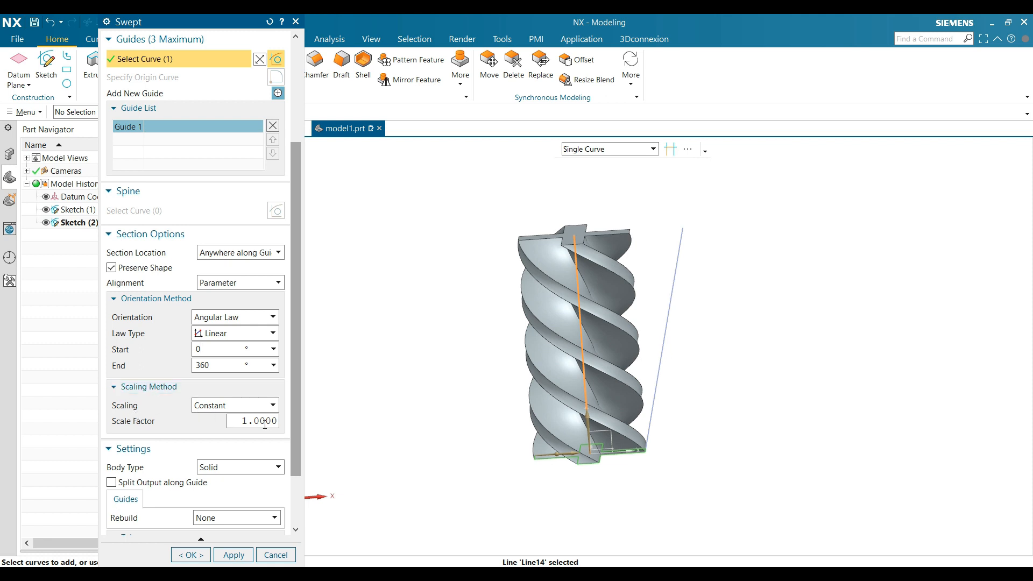
left_click(235, 407)
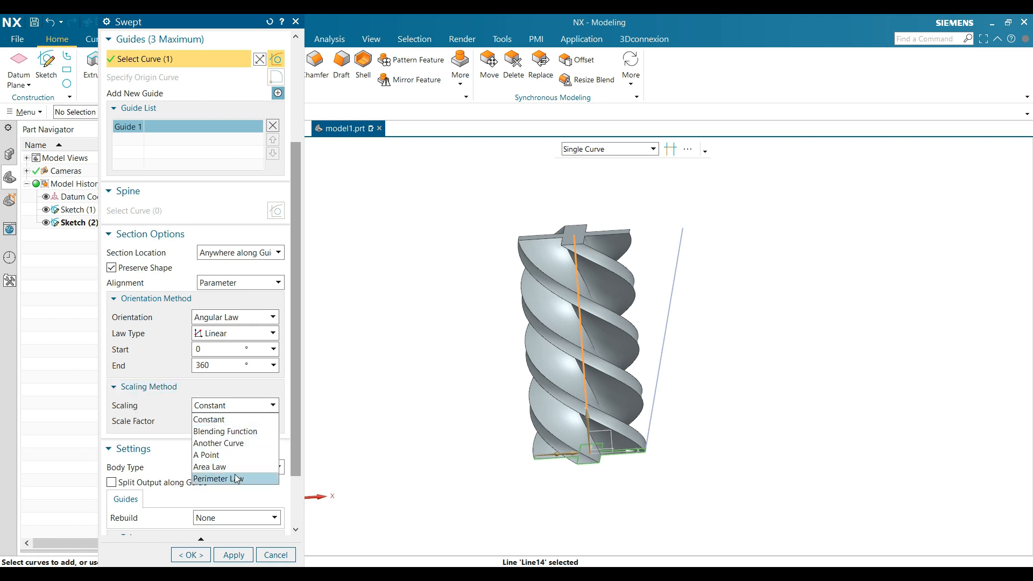
left_click(240, 444)
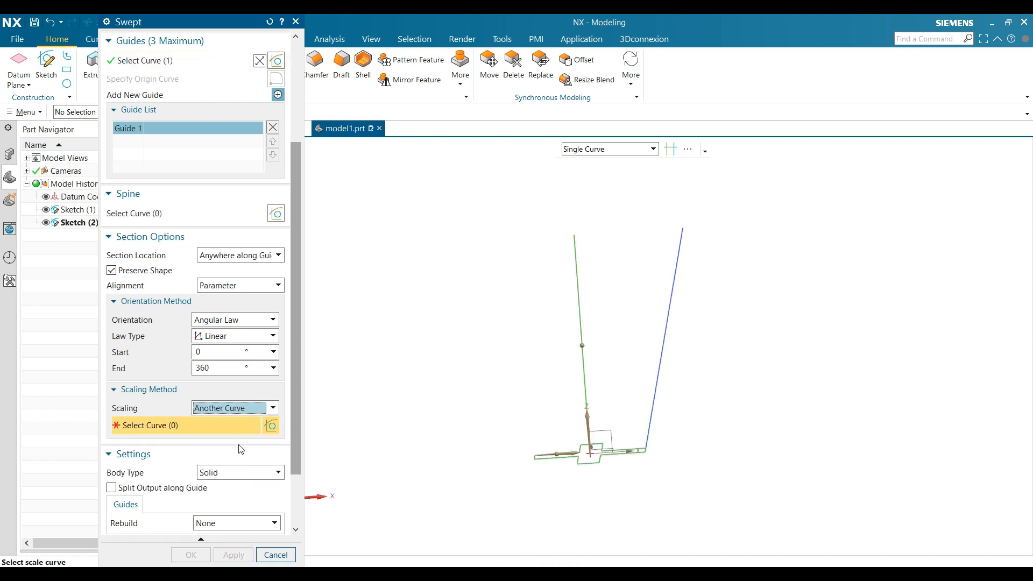
left_click(652, 420)
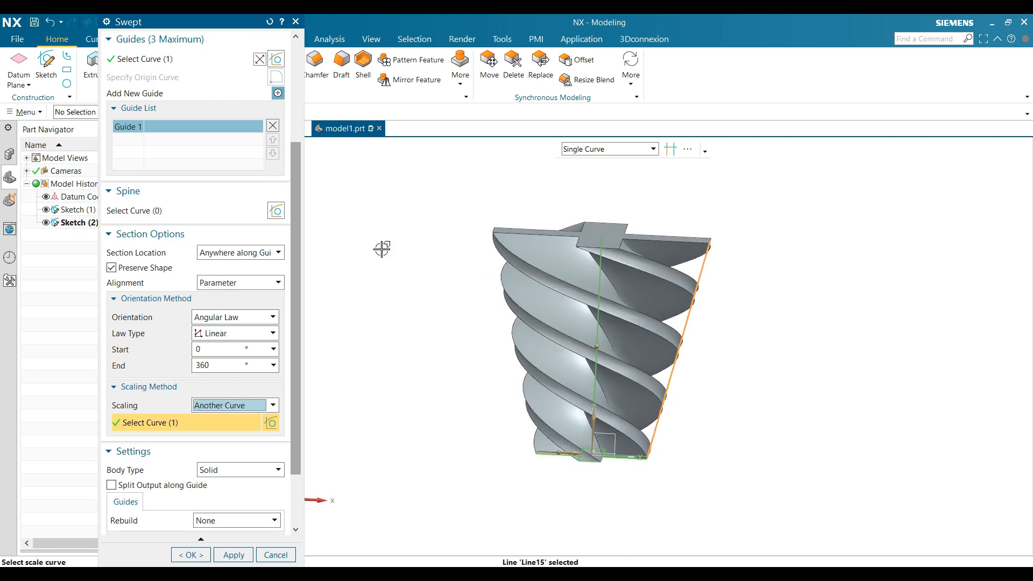
left_click_drag(239, 28, 174, 33)
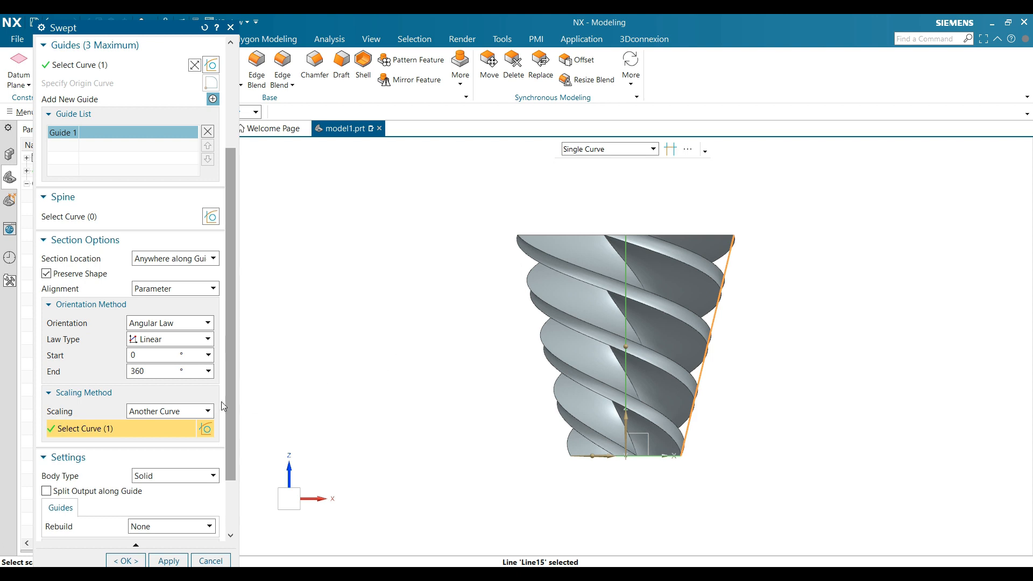
left_click_drag(231, 413, 228, 457)
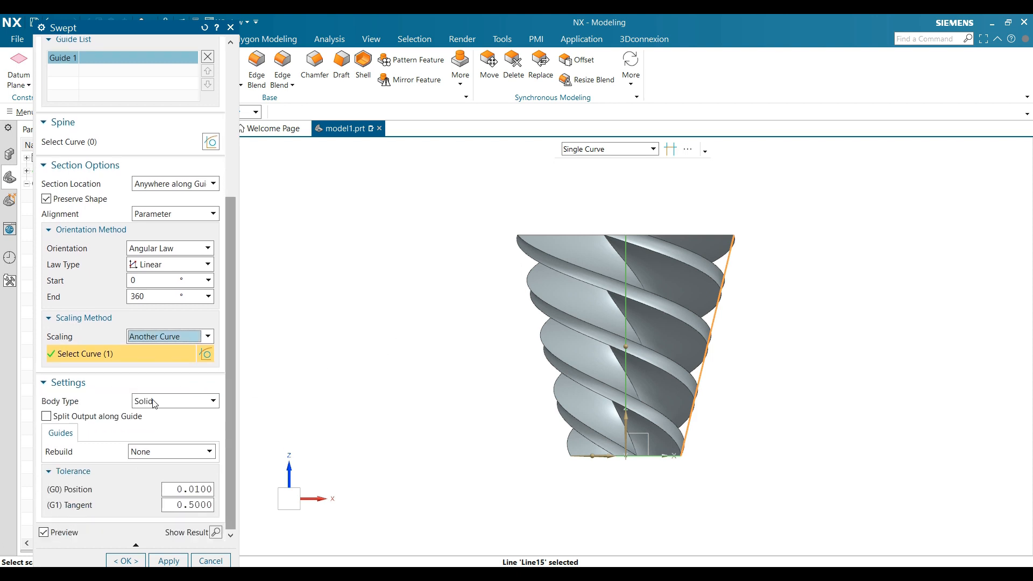
left_click(125, 561)
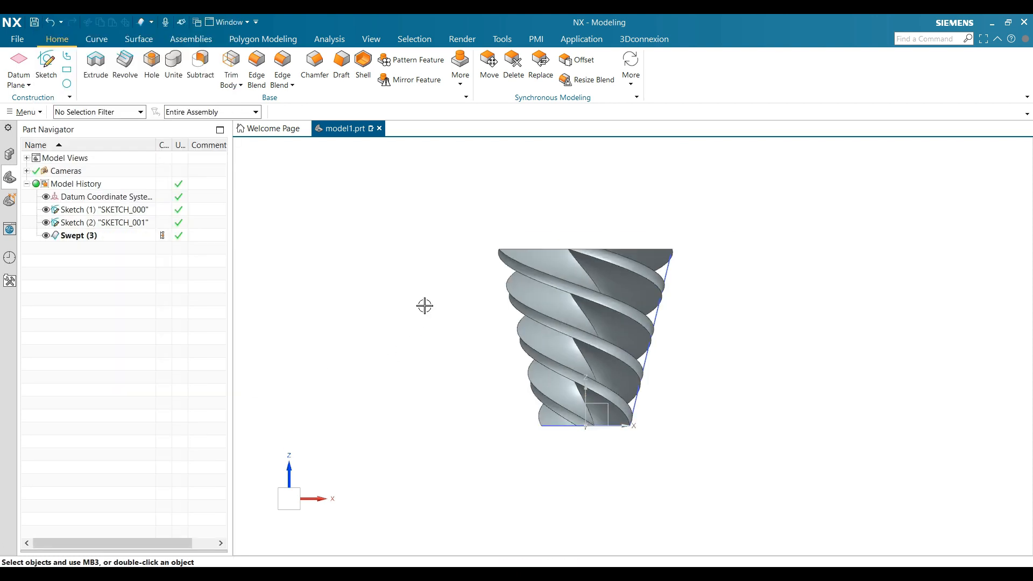
- Hide the guide-line sketch and the cross-shaped section sketch so only the swept body shows
key("Home")
left_click(656, 299)
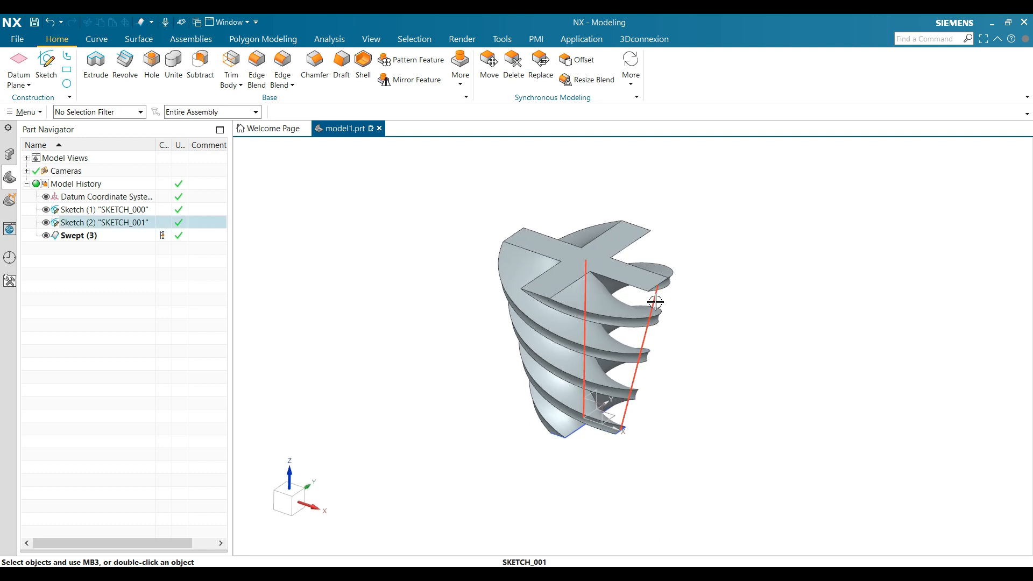
left_click(726, 284)
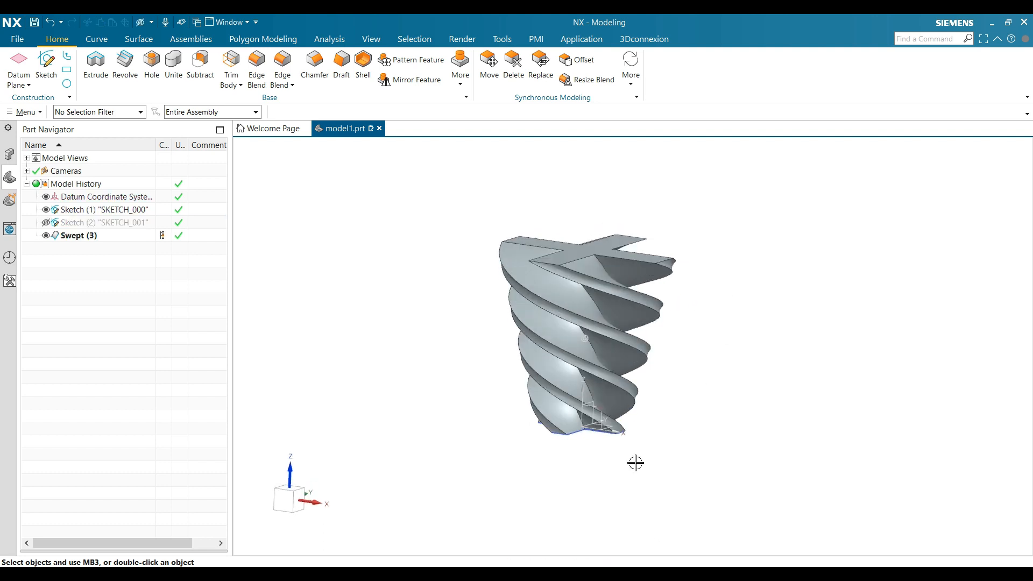
middle_click_drag(635, 460, 623, 283)
left_click(627, 240)
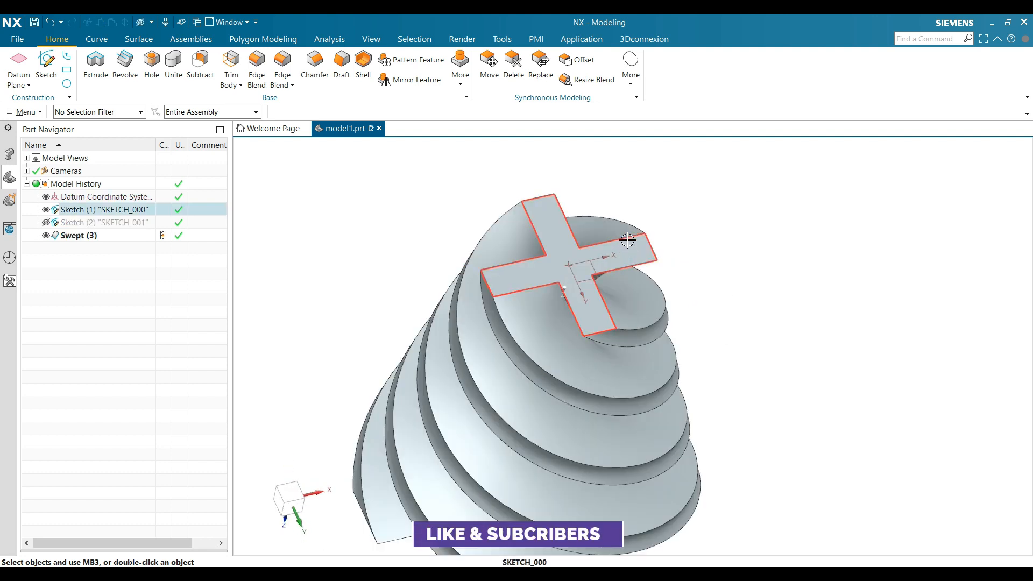
left_click(703, 224)
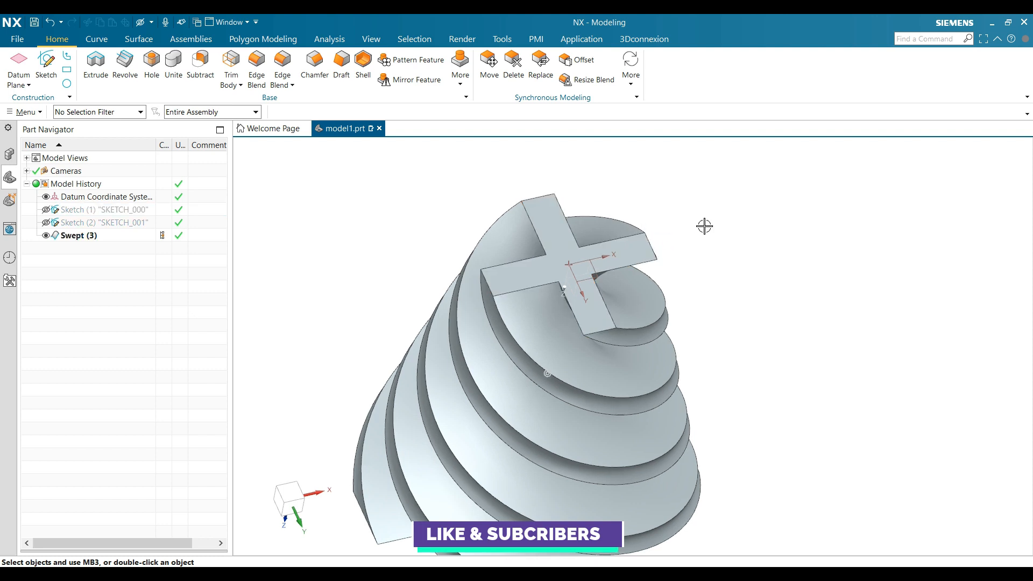
- Check the fillet requirements in the Meat Mincer Screw drawing in PowerPoint and return to the NX model
mouse_move(703, 226)
middle_mouse_down()
mouse_move(714, 229)
mouse_move(491, 239)
mouse_move(489, 219)
middle_mouse_up()
key("alt+Tab")
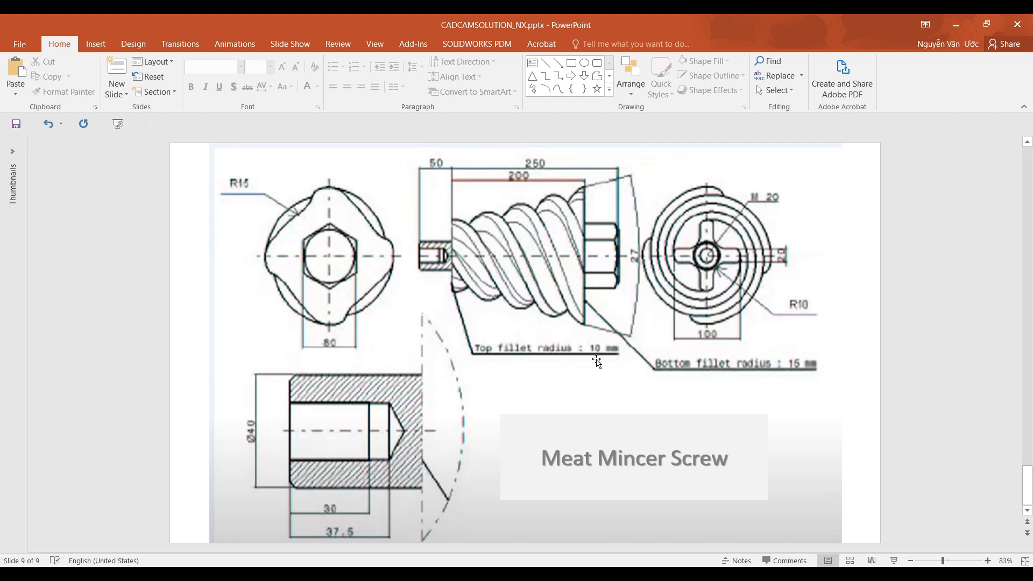
key("alt+Tab")
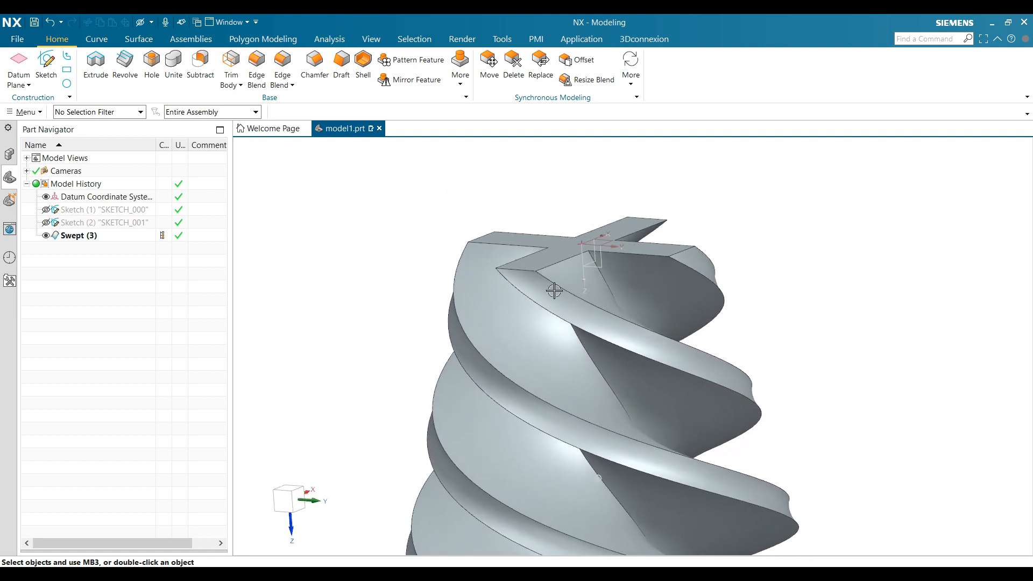
left_click(554, 294)
key("Escape")
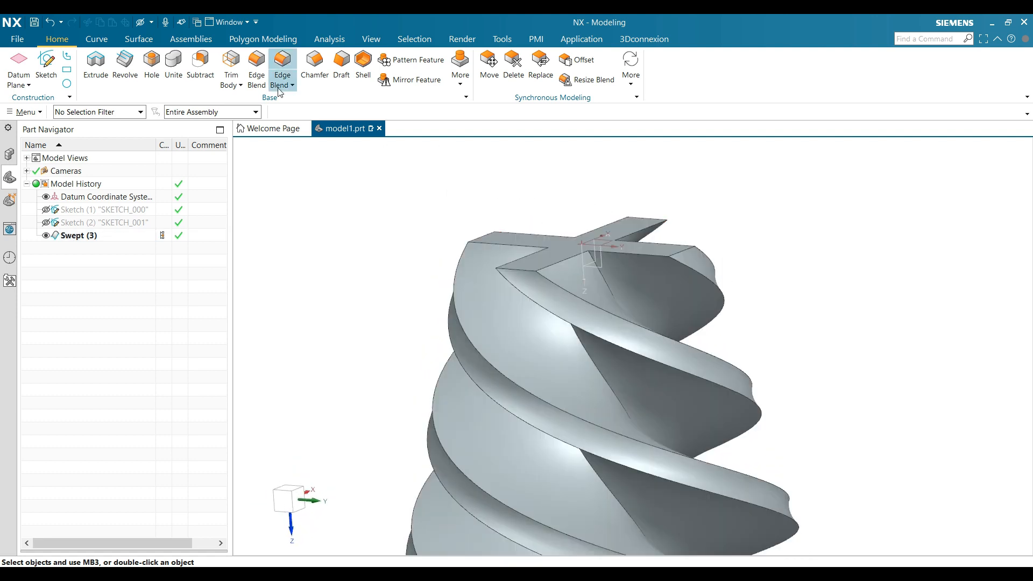
- Start a Three-face Face Blend and select one side face of a screw flight as Face 1
left_click(291, 85)
left_click(294, 123)
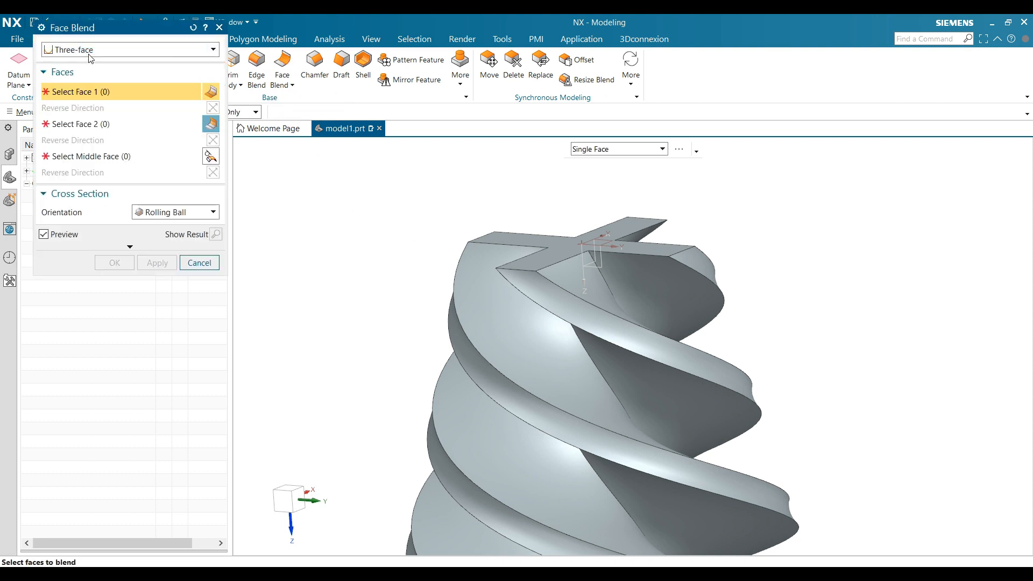
left_click(90, 50)
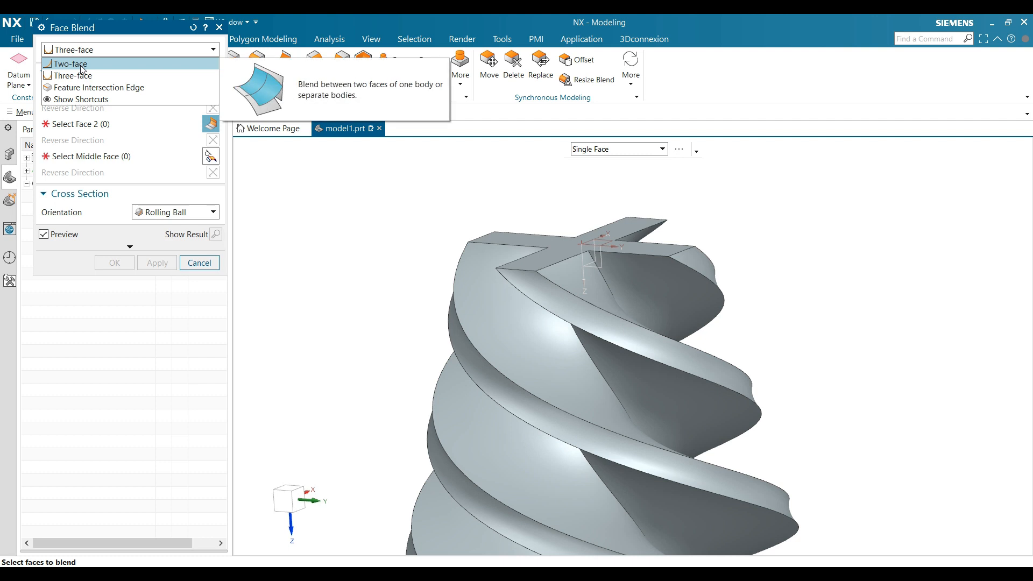
left_click(84, 76)
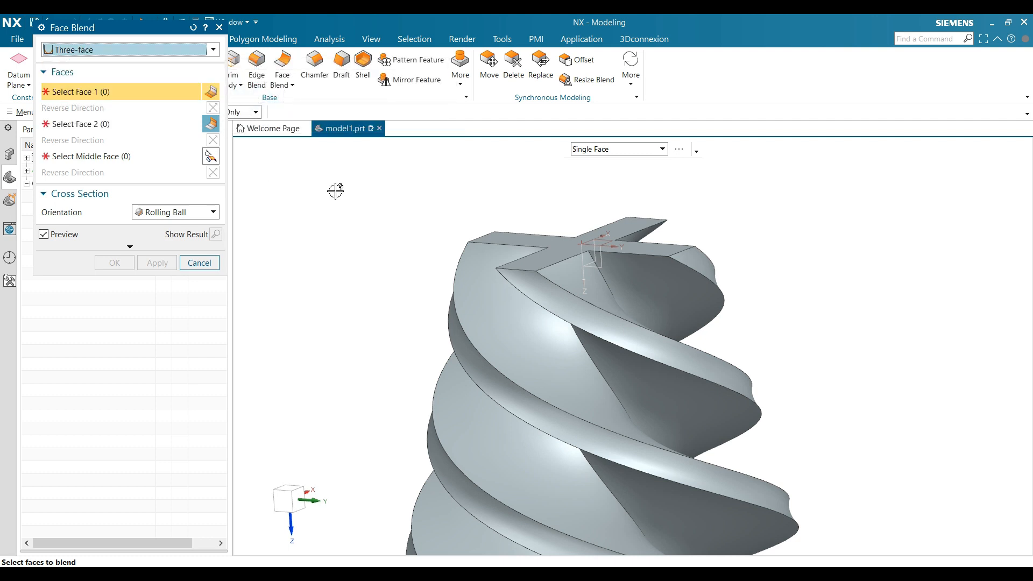
left_click(519, 280)
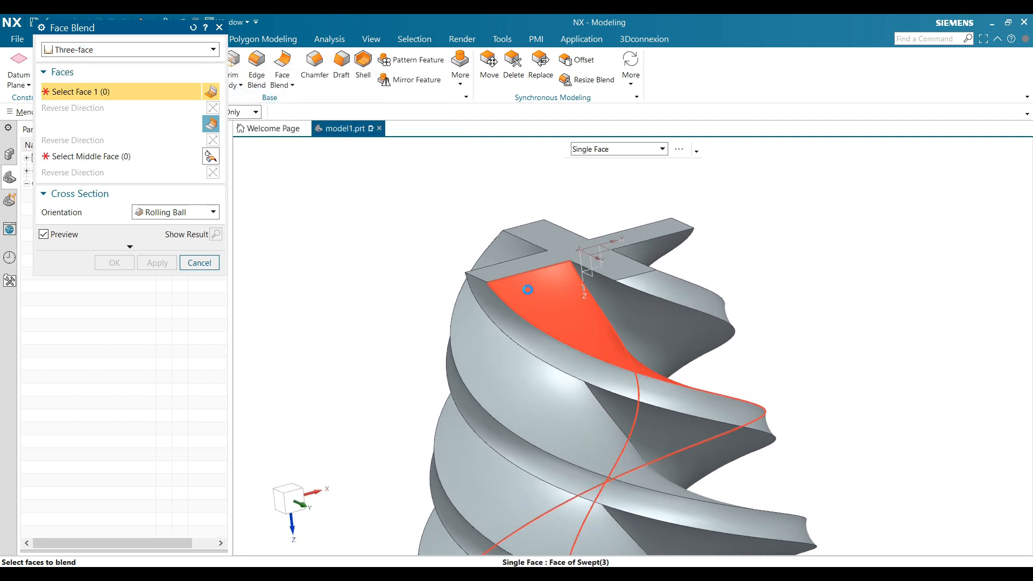
middle_click_drag(419, 224, 390, 215)
- Select the flight's opposite side face as Face 2 and its narrow outer face as the middle face
left_click(103, 130)
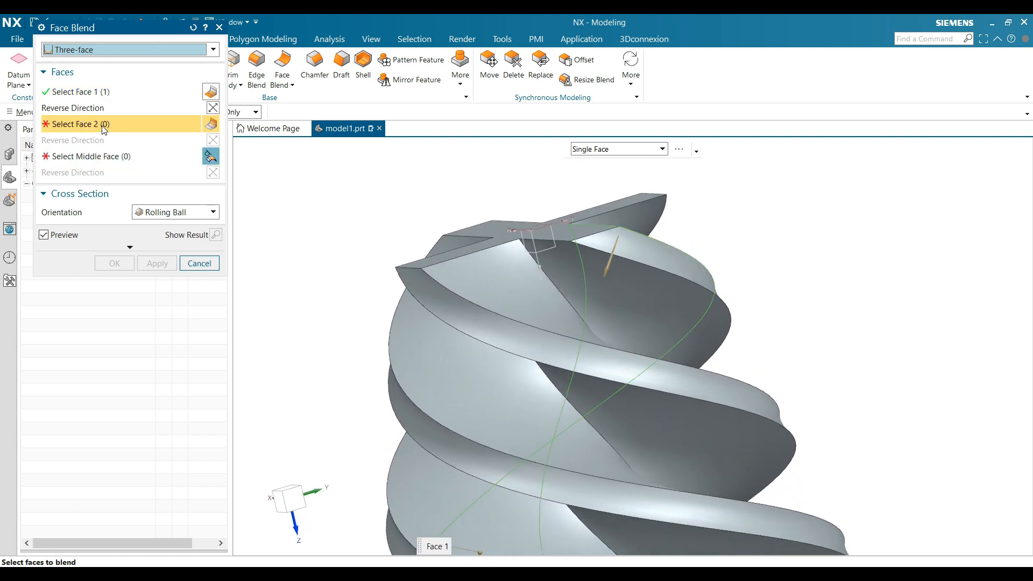
left_click(565, 272)
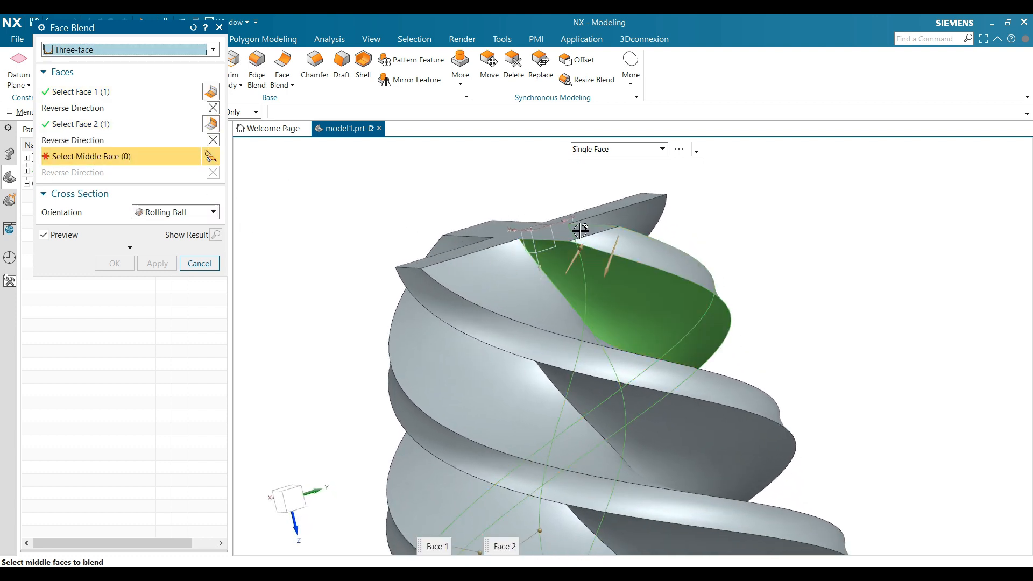
left_click(633, 243)
middle_click_drag(362, 164, 429, 299)
scroll(447, 301, "up", 2)
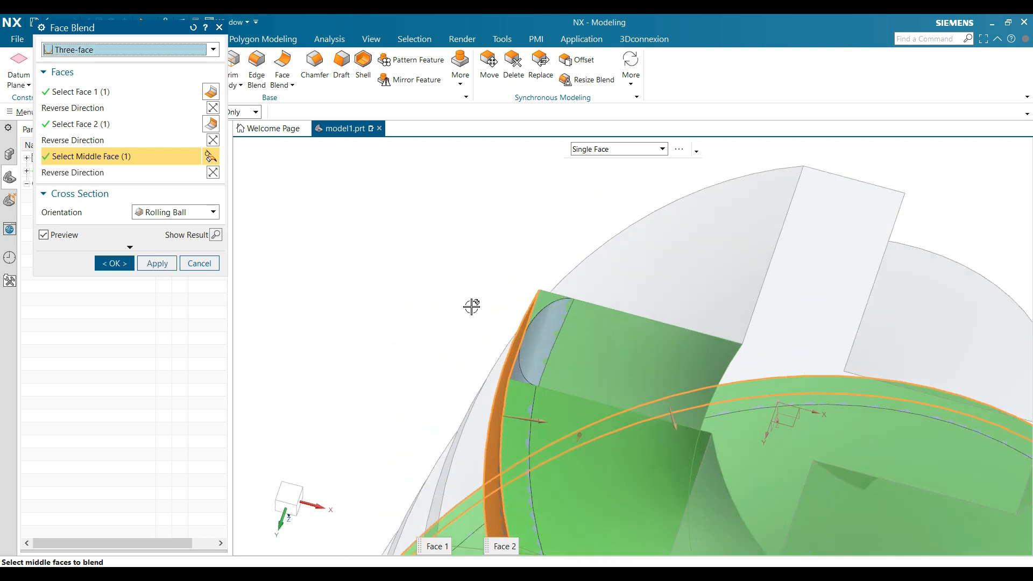
scroll(529, 361, "up", 2)
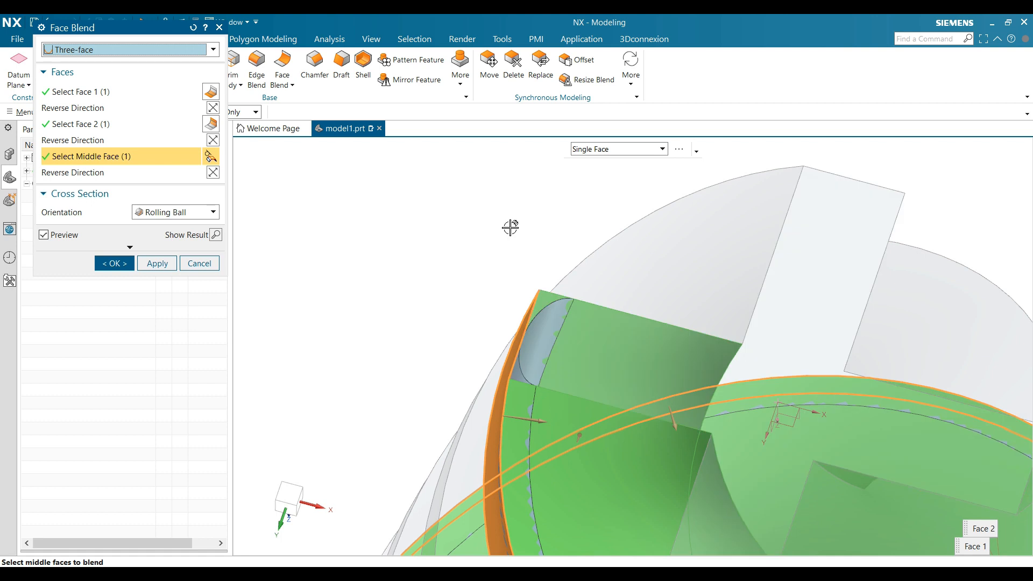
middle_click_drag(487, 218, 410, 168)
scroll(410, 162, "up", 2)
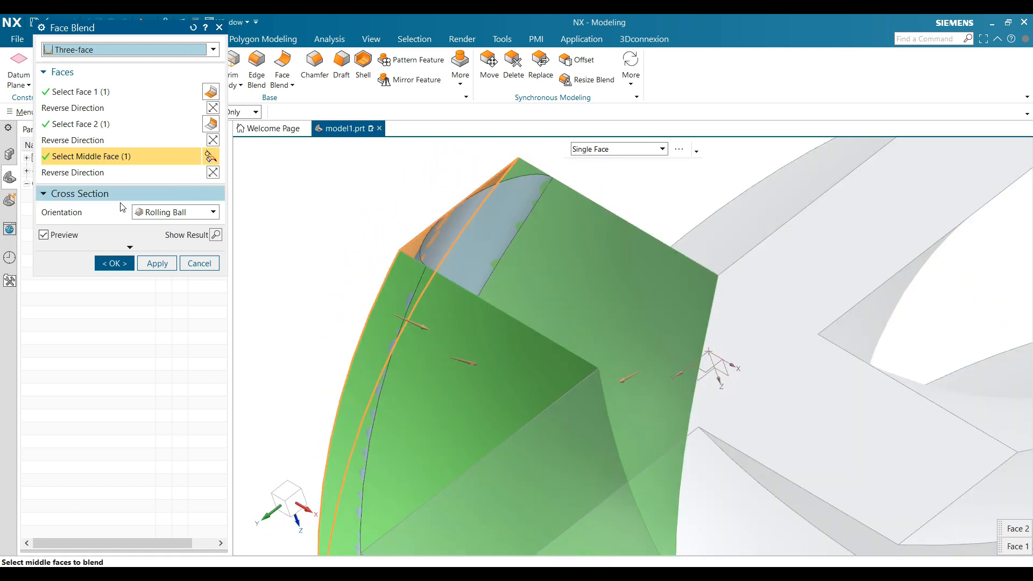
- Set the face blend's cross-section orientation to Rolling Ball and apply the three-face blend to the first flight
left_click(154, 211)
left_click(164, 236)
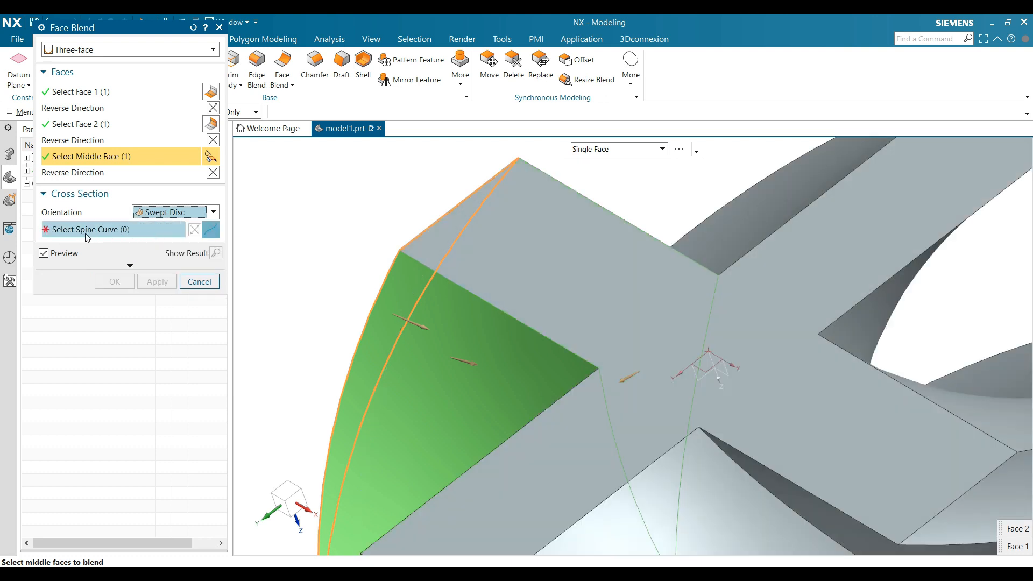
left_click(172, 212)
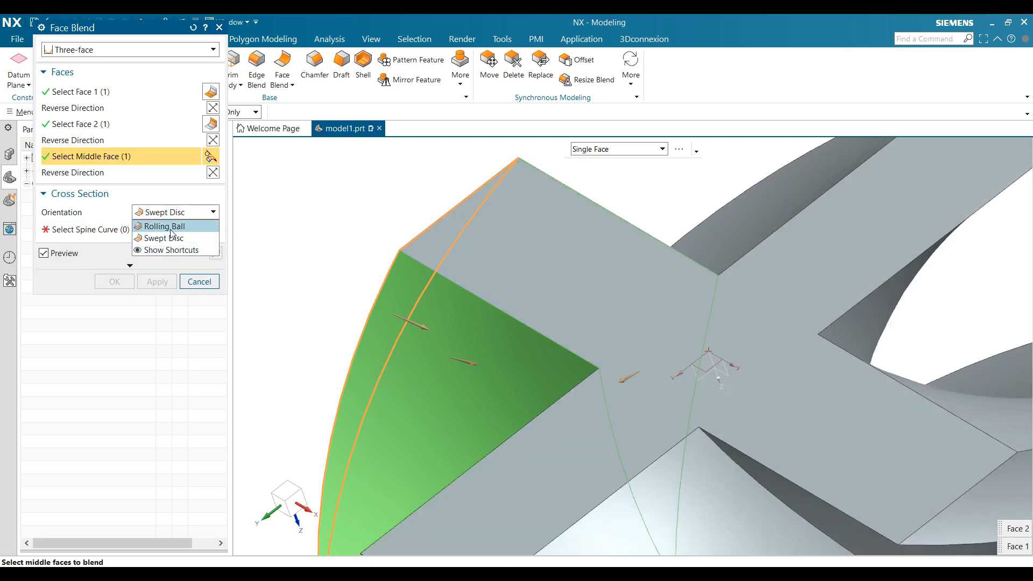
left_click(171, 225)
left_click(157, 263)
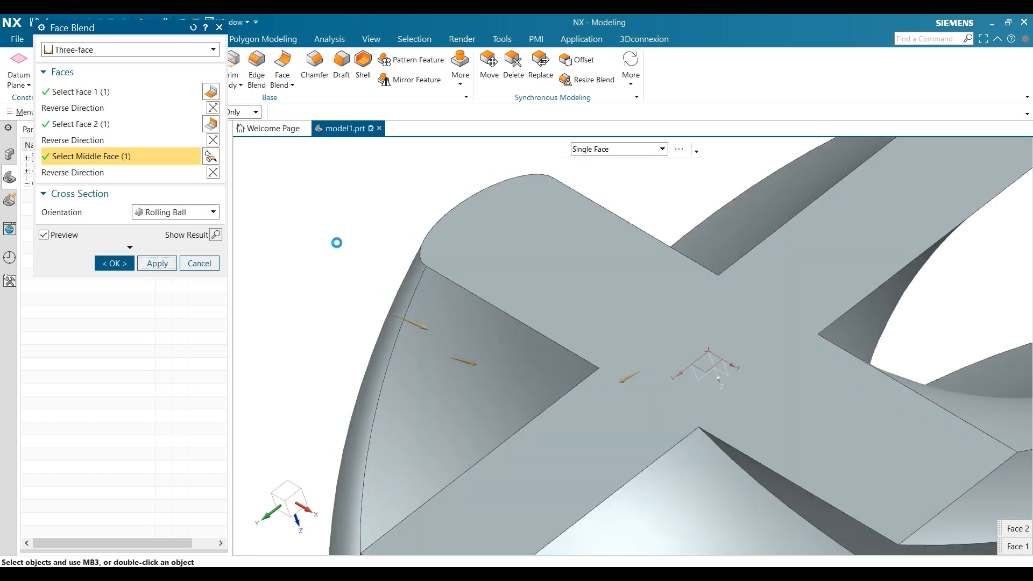
- Round the second flight with a three-face blend, using its two side faces and narrow outer face as the middle face
scroll(337, 243, "down", 4)
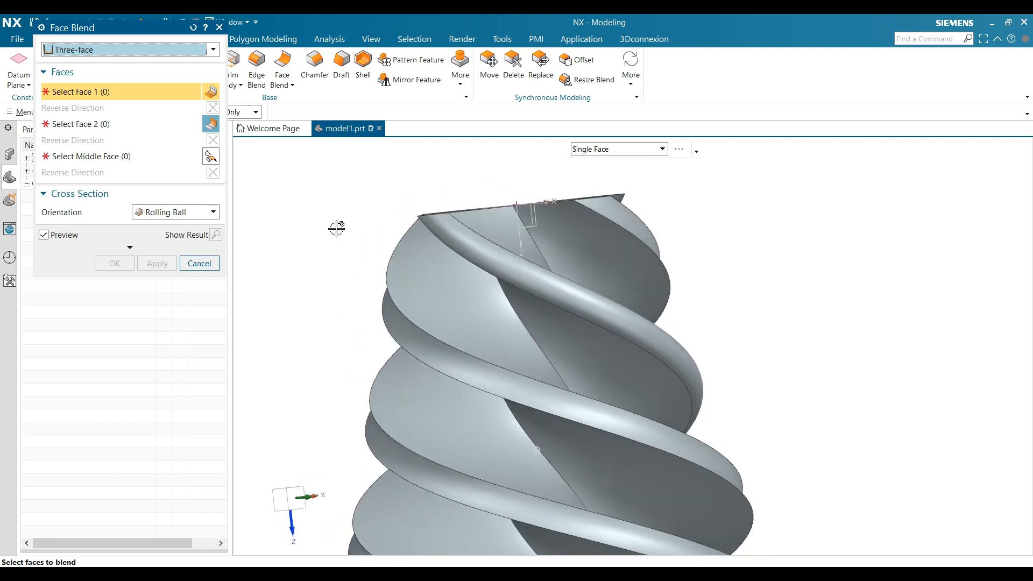
left_click(538, 263)
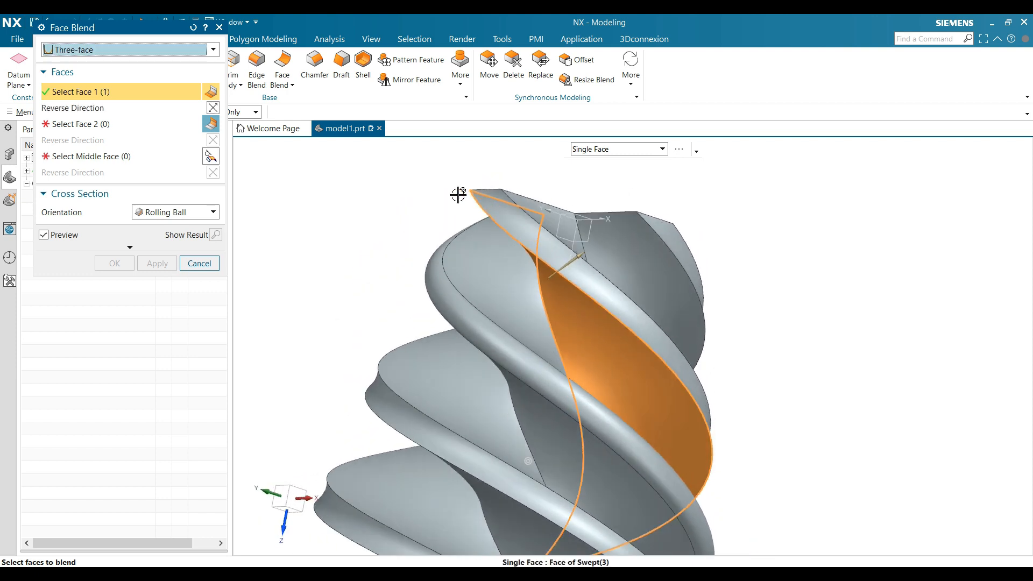
left_click(114, 129)
left_click(464, 262)
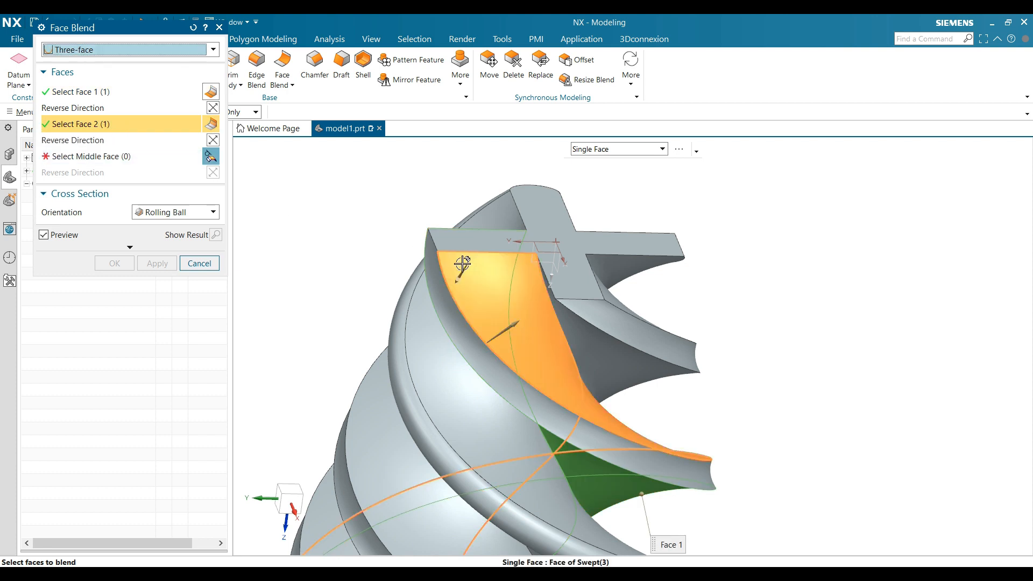
left_click(429, 297)
left_click(173, 265)
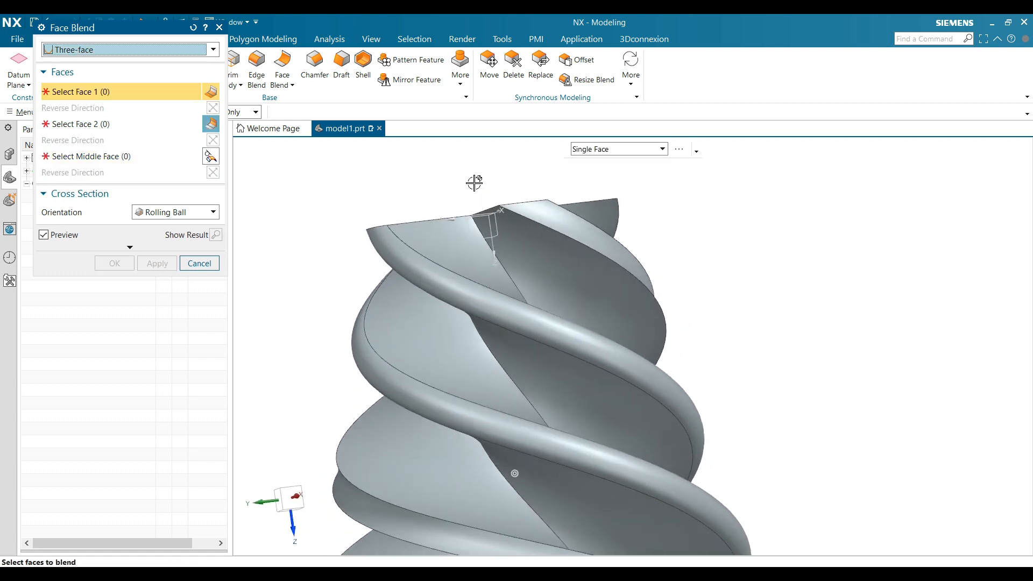
- Apply a rolling-ball face blend to the third flight from its two side faces and its outer middle face
left_click(534, 259)
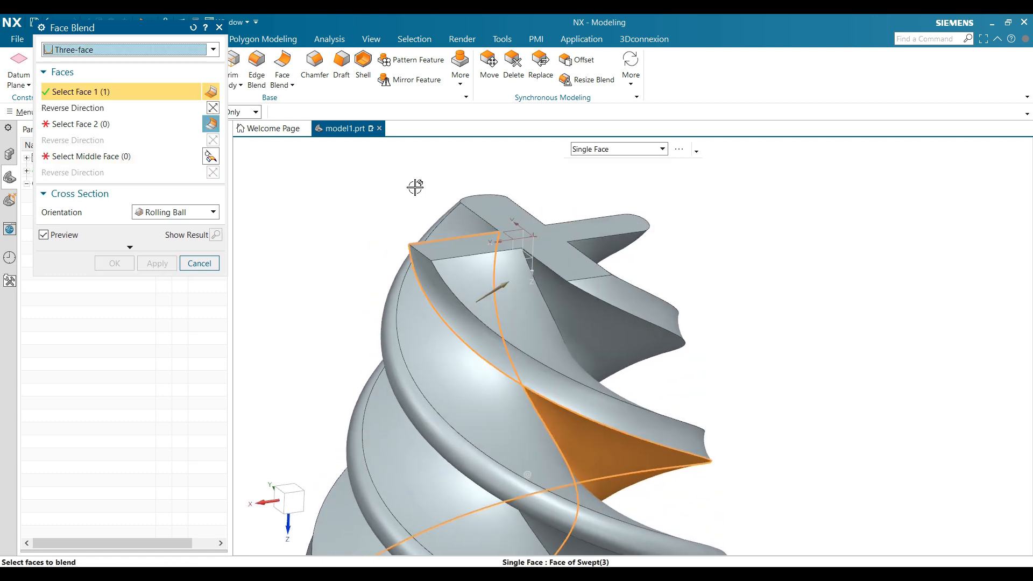
left_click(108, 128)
left_click(473, 290)
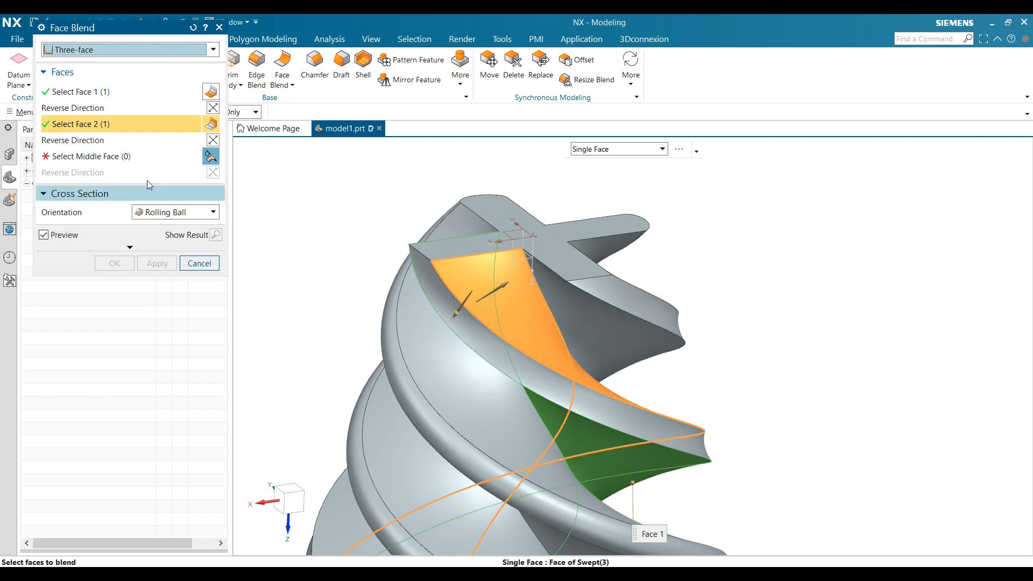
left_click(110, 162)
left_click(432, 295)
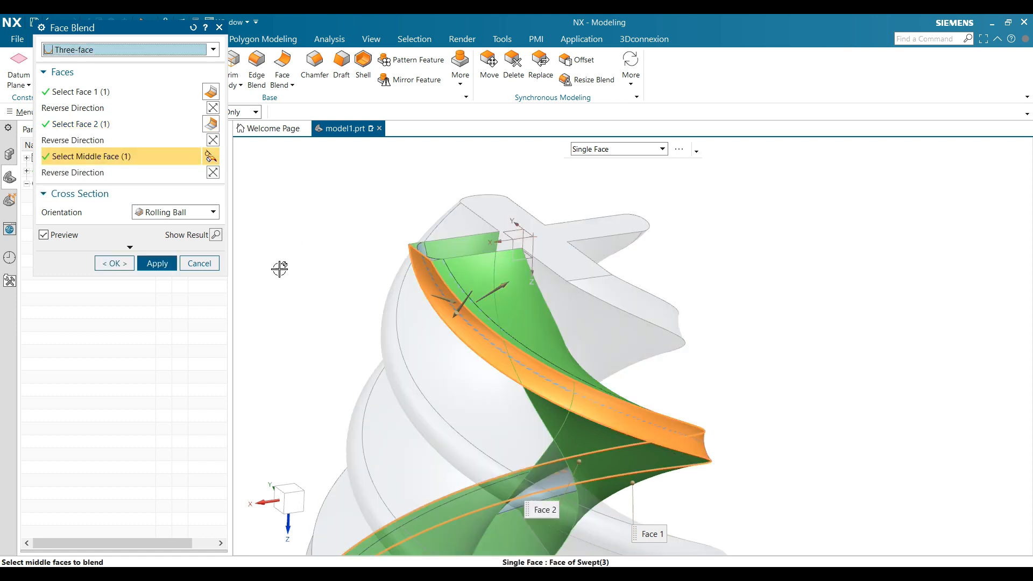
left_click(161, 262)
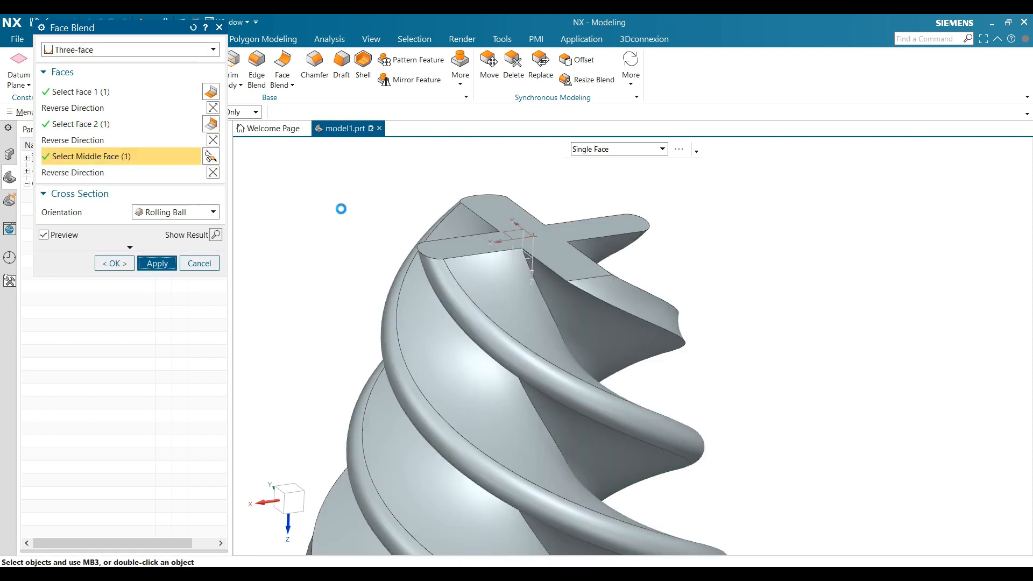
- Blend the remaining fourth flight with its two side faces and outer middle face, and finish the Face Blend command
left_click(569, 294)
middle_click_drag(568, 292, 271, 213)
left_click(93, 129)
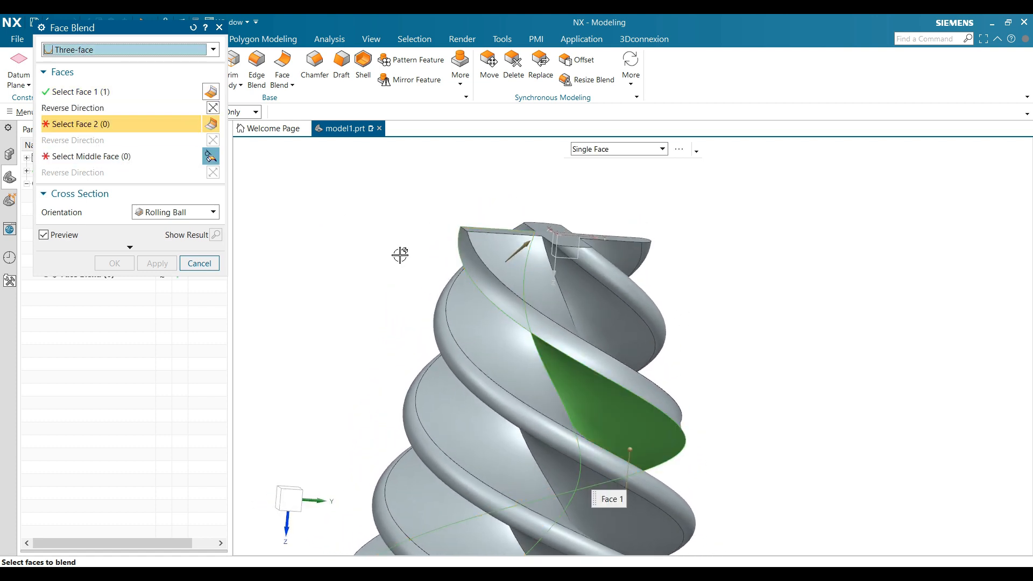
left_click(513, 277)
left_click(104, 157)
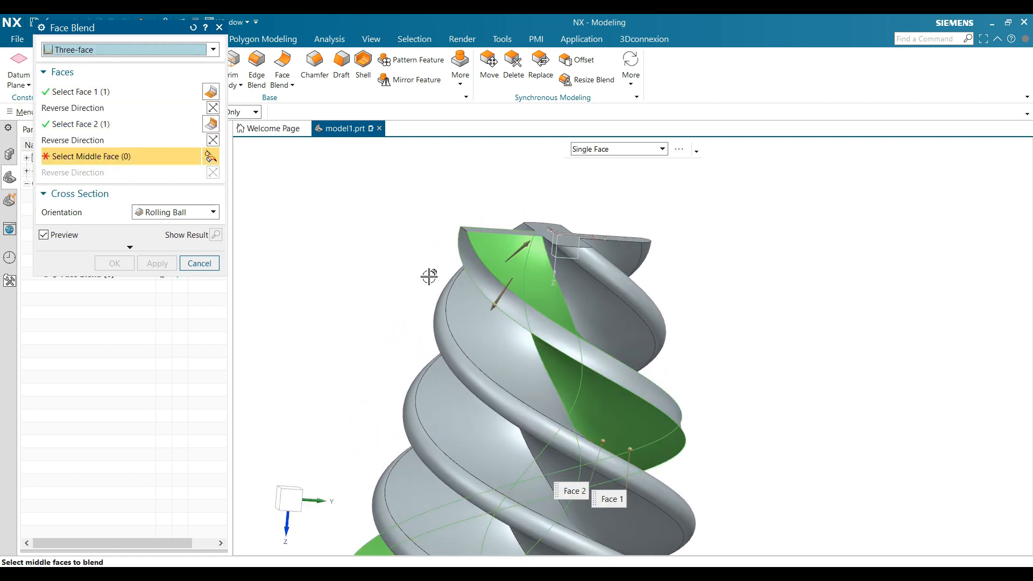
left_click(477, 281)
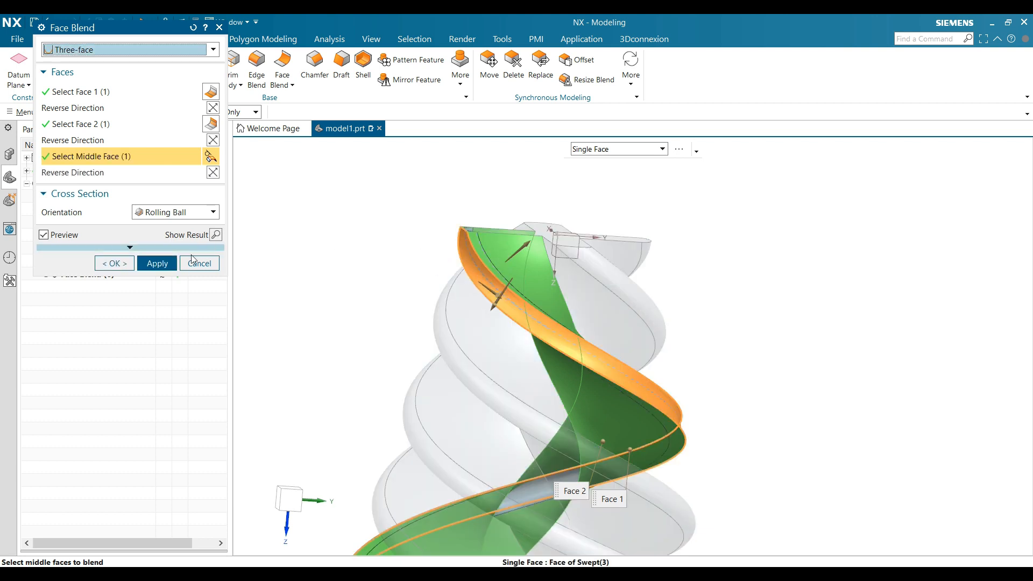
left_click(125, 267)
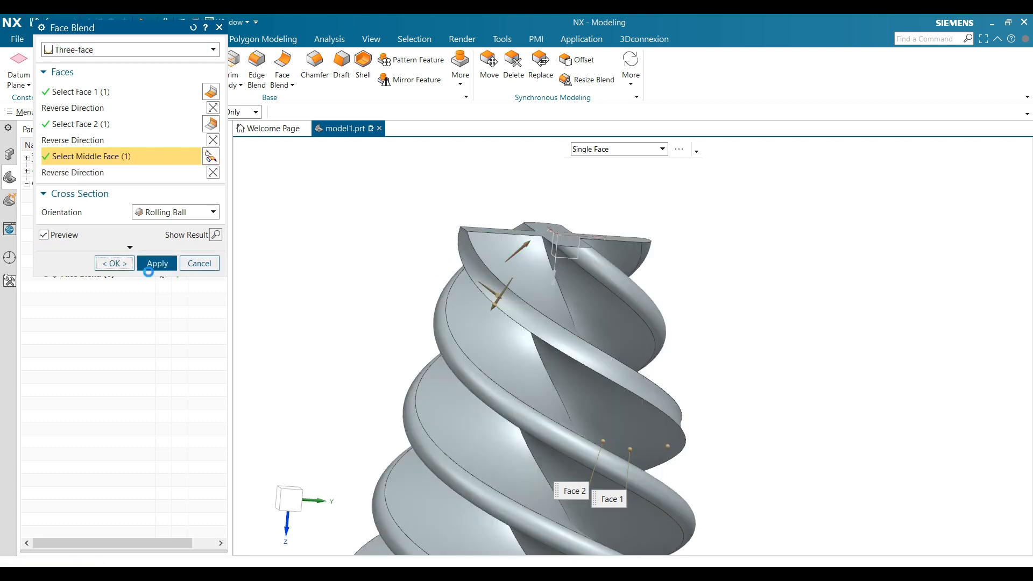
- Inspect the rounded flights and check the Meat Mincer Screw drawing in PowerPoint for the root blend radii
scroll(386, 216, "down", 1)
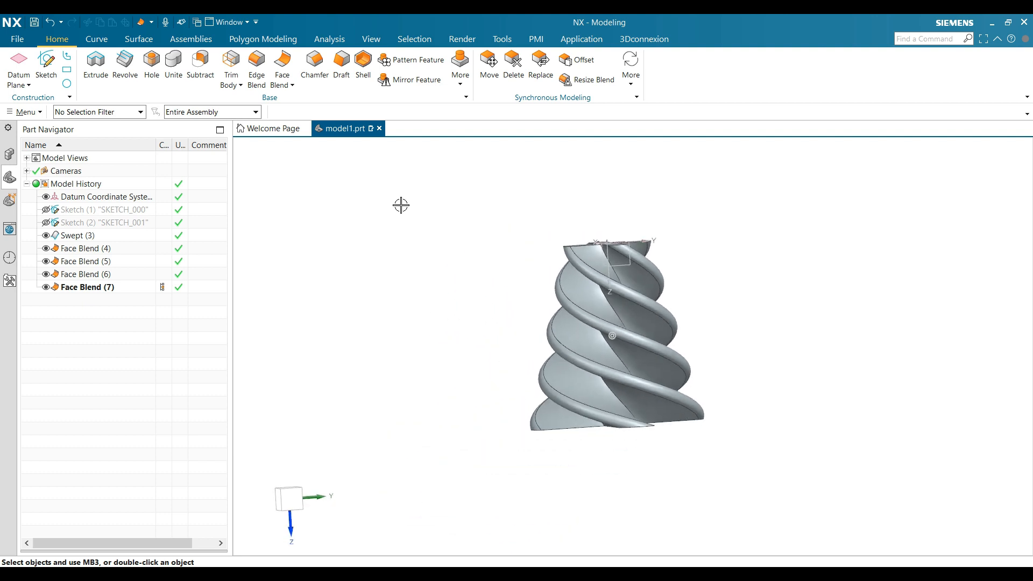
scroll(599, 251, "up", 3)
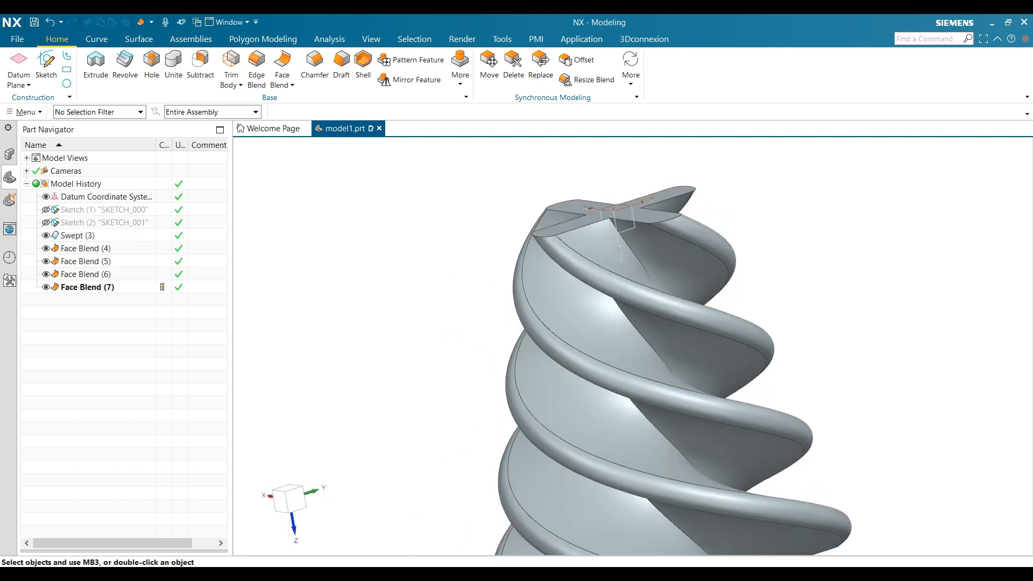
key("alt+Tab")
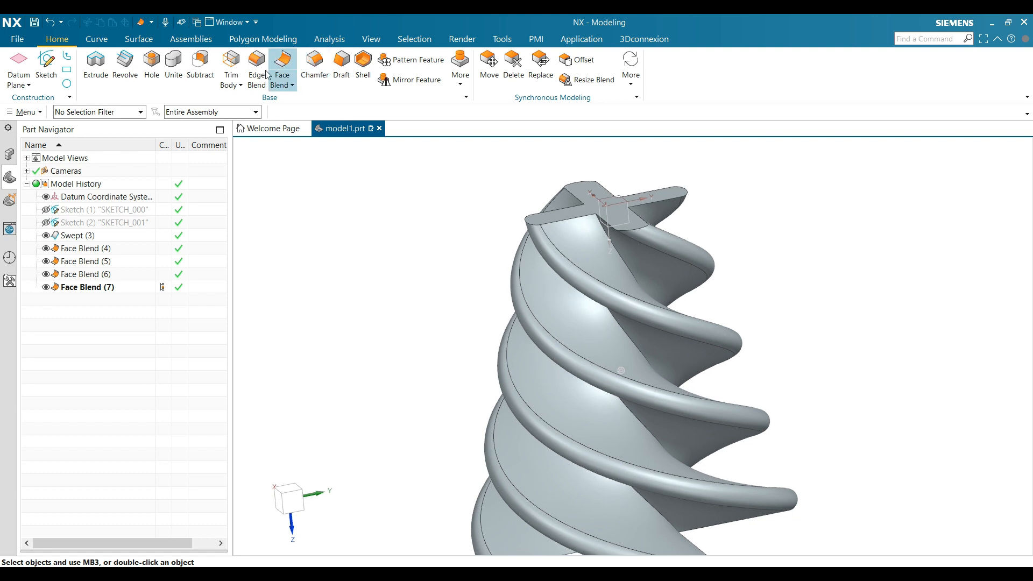
- Start an Edge Blend with the Single Curve rule and select the helical root edge between two flights
left_click(257, 65)
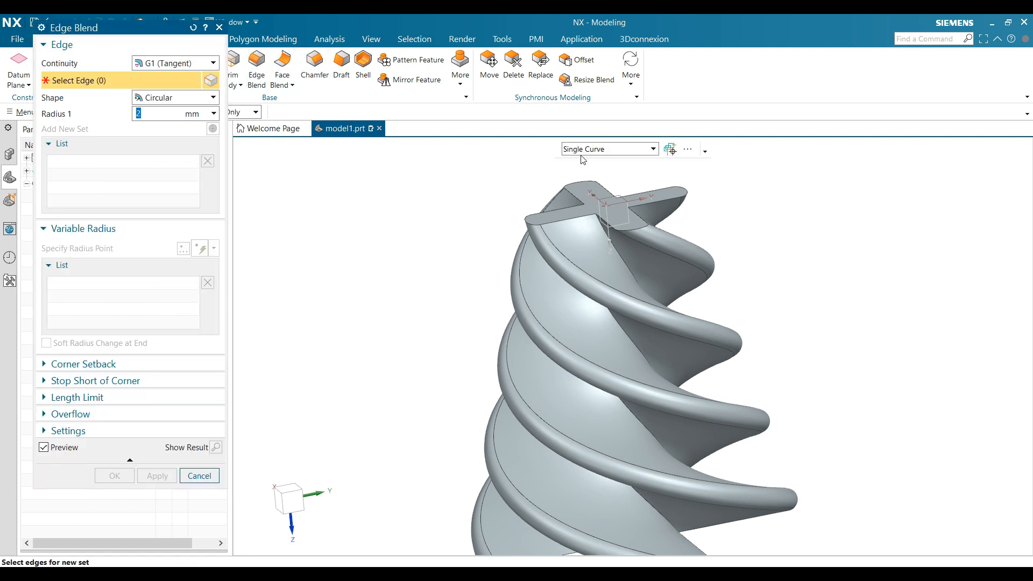
left_click(587, 150)
left_click(586, 162)
left_click(598, 226)
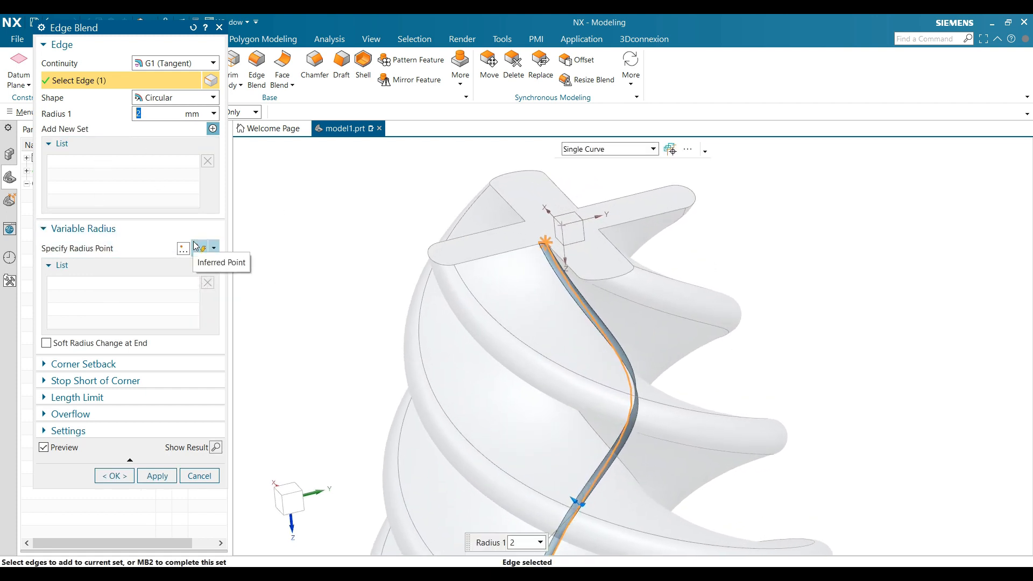
- Add a variable radius point at the root edge's vertex on the narrow end face and set its radius to 10 mm
left_click(214, 248)
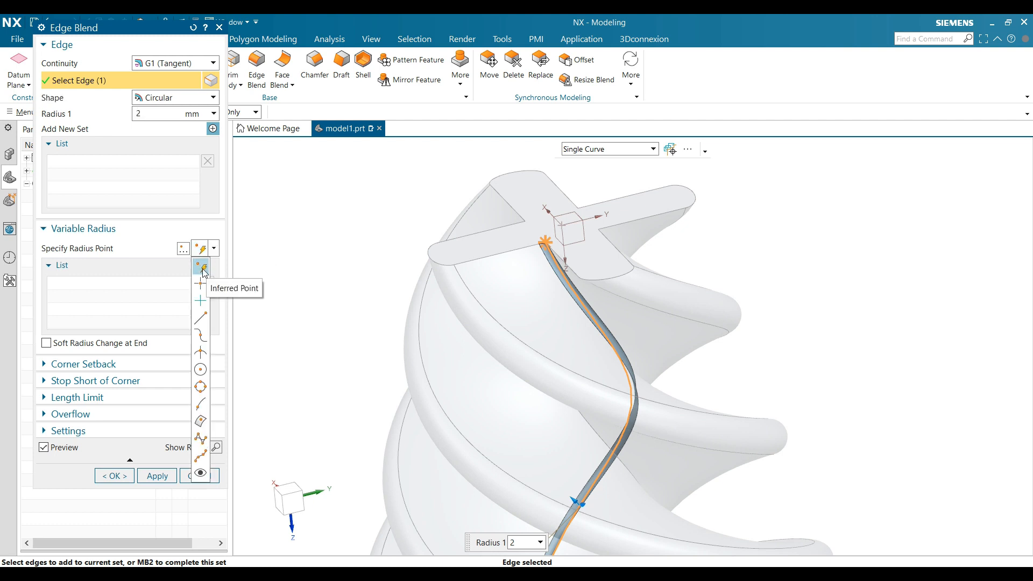
left_click(202, 268)
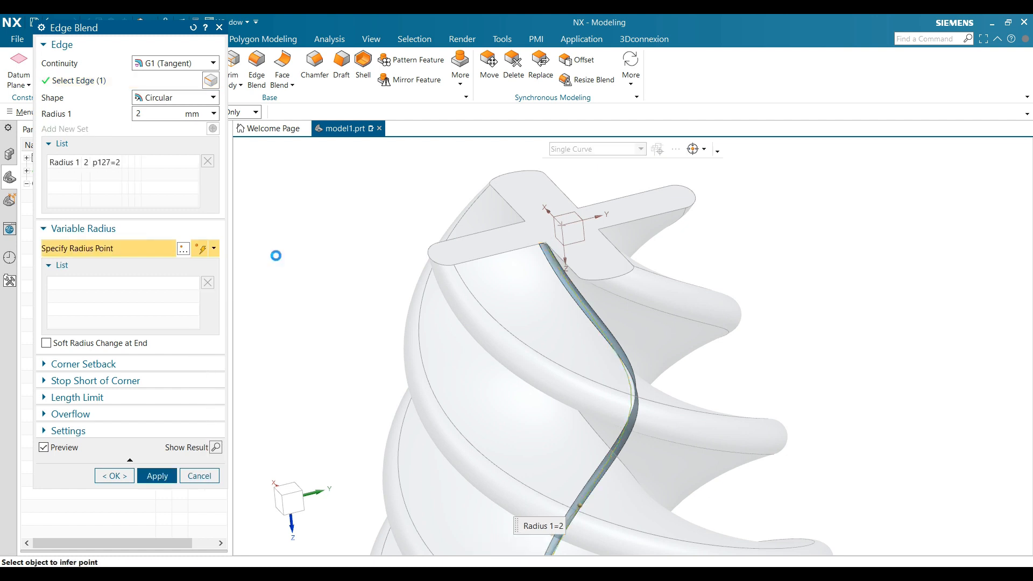
scroll(547, 237, "up", 5)
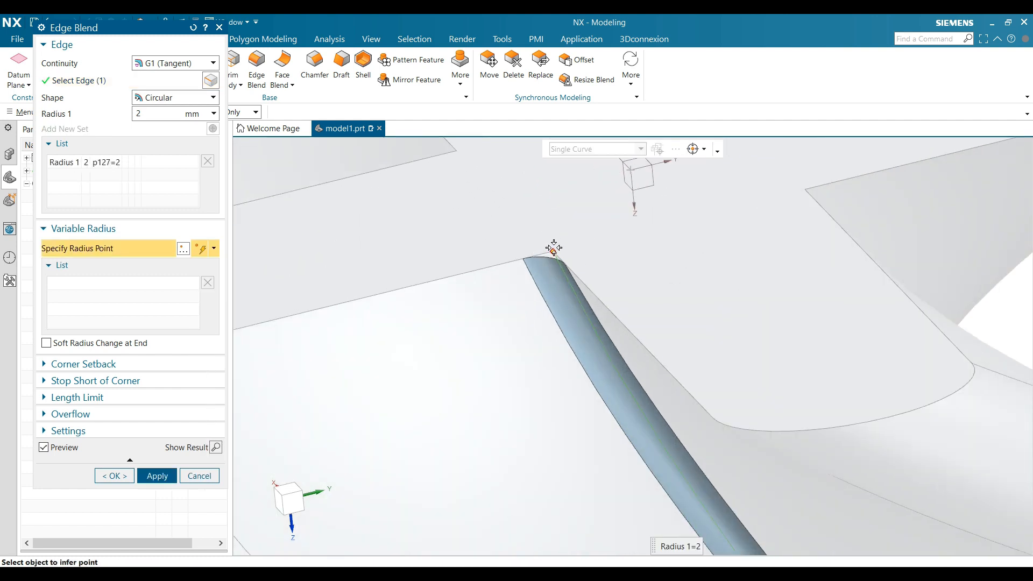
scroll(538, 246, "up", 2)
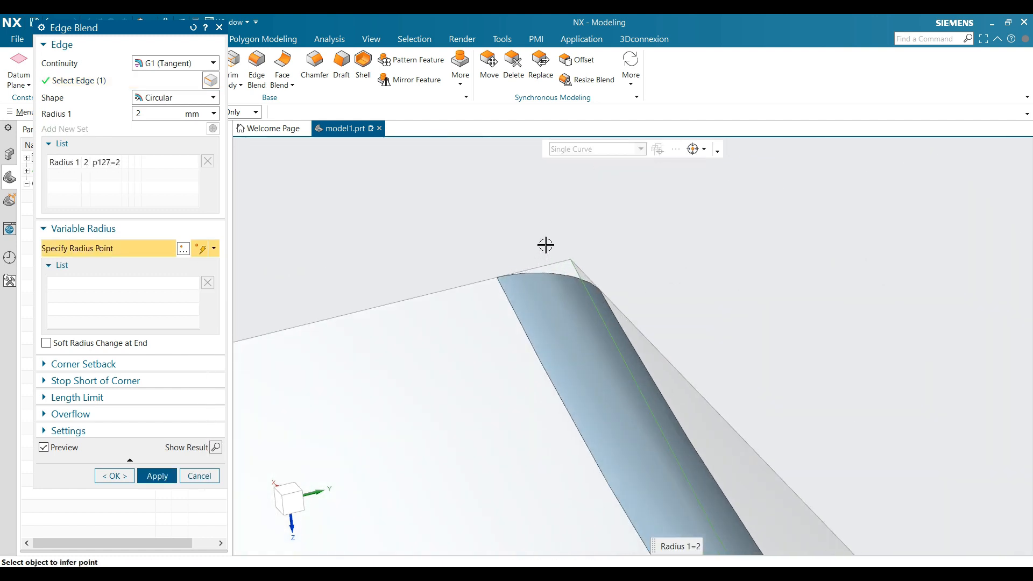
left_click(571, 259)
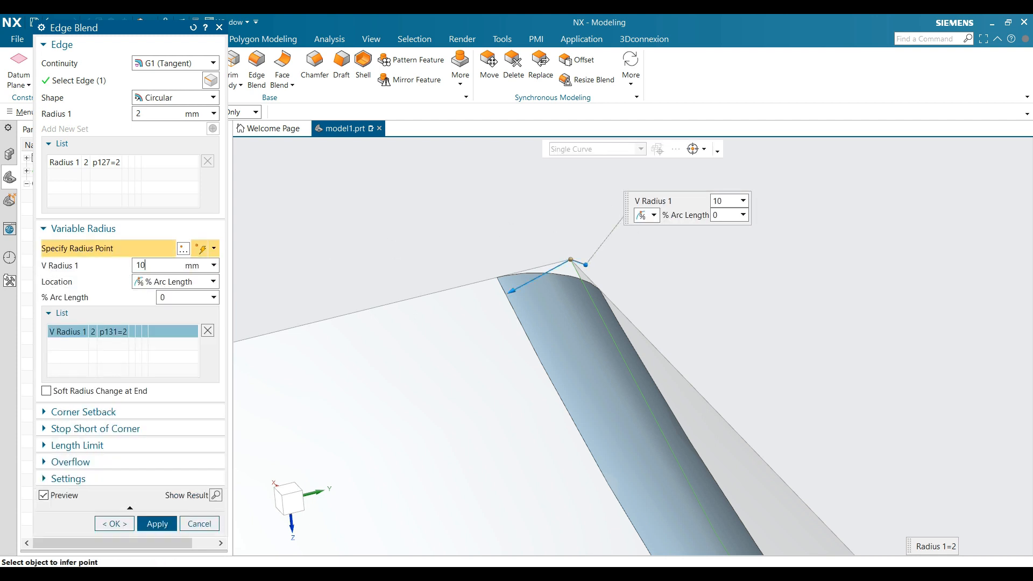
- Add a second variable radius point at the edge's wide-end vertex, set it to 15 mm, and apply the edge blend
scroll(398, 239, "down", 8)
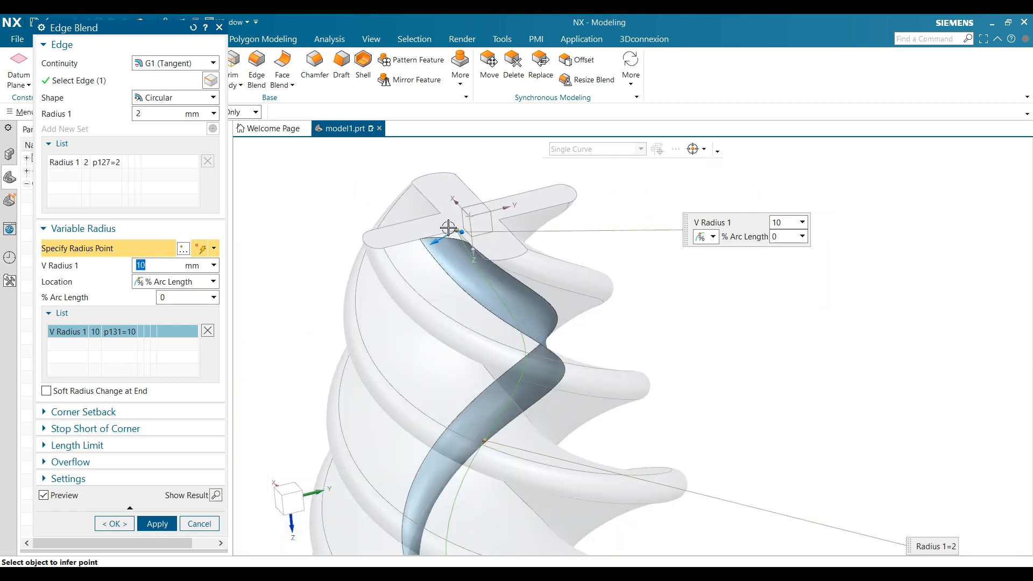
middle_click_drag(448, 228, 452, 226)
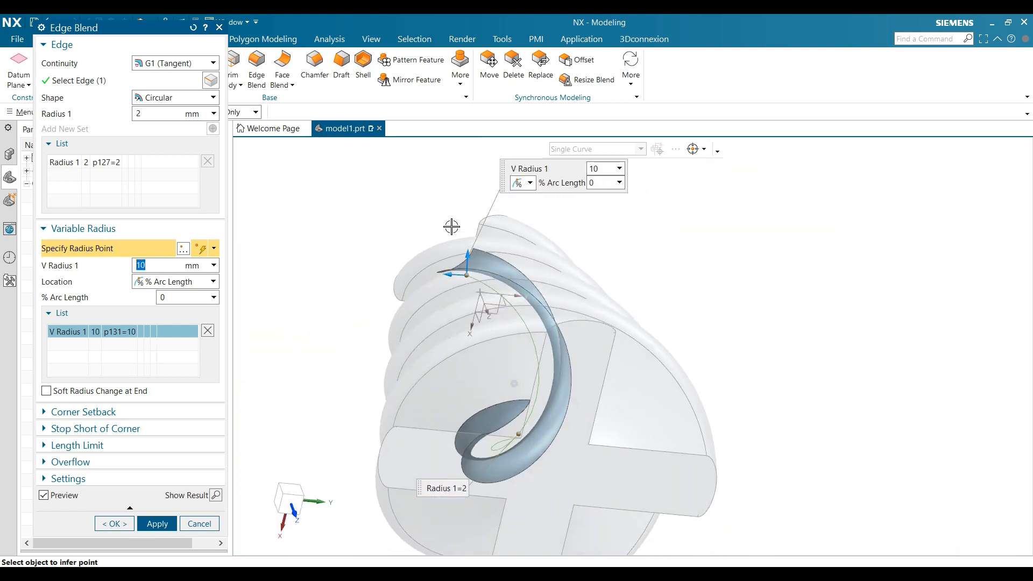
scroll(505, 417, "up", 8)
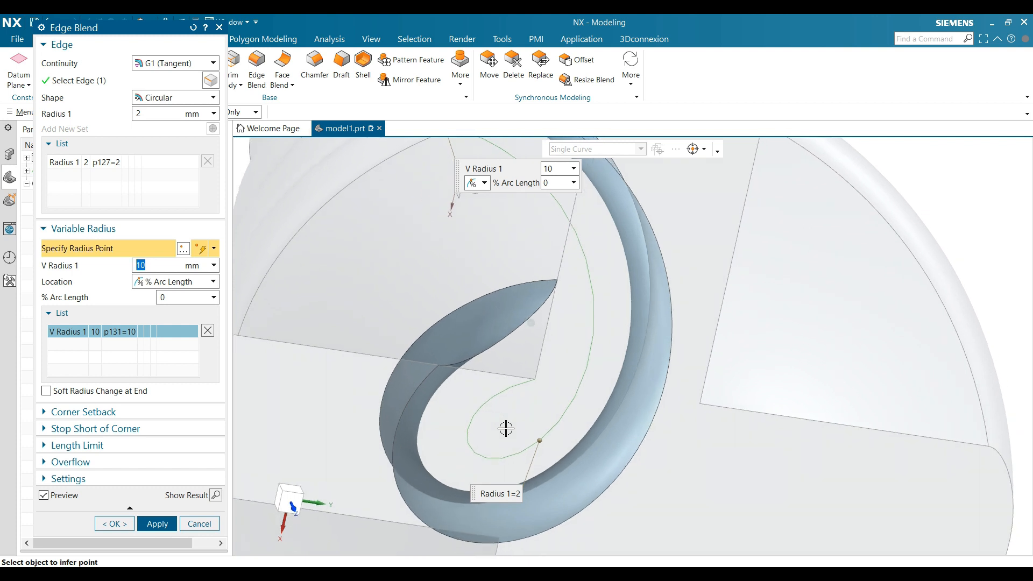
left_click(533, 379)
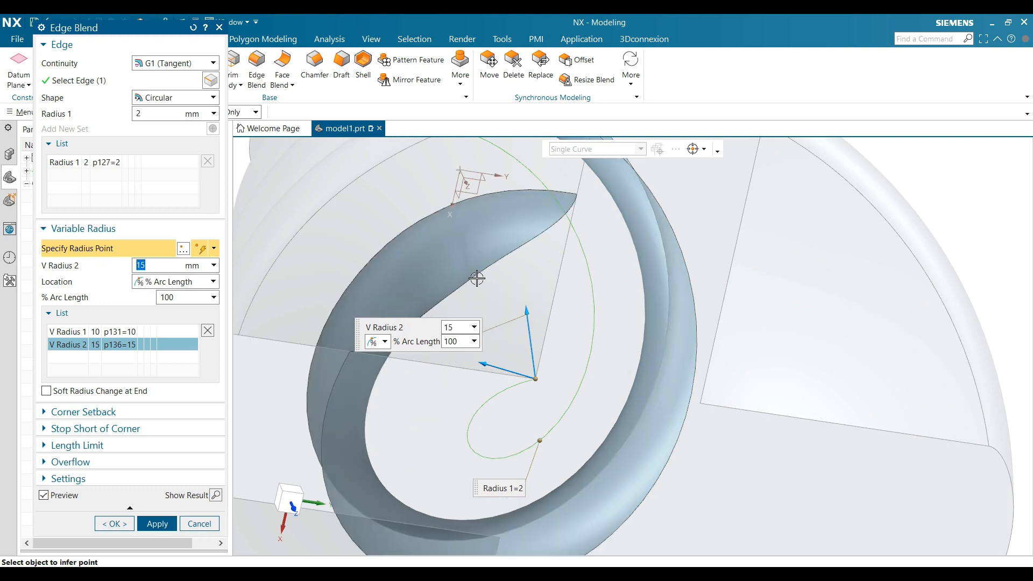
scroll(477, 278, "down", 4)
middle_click_drag(477, 279, 555, 320)
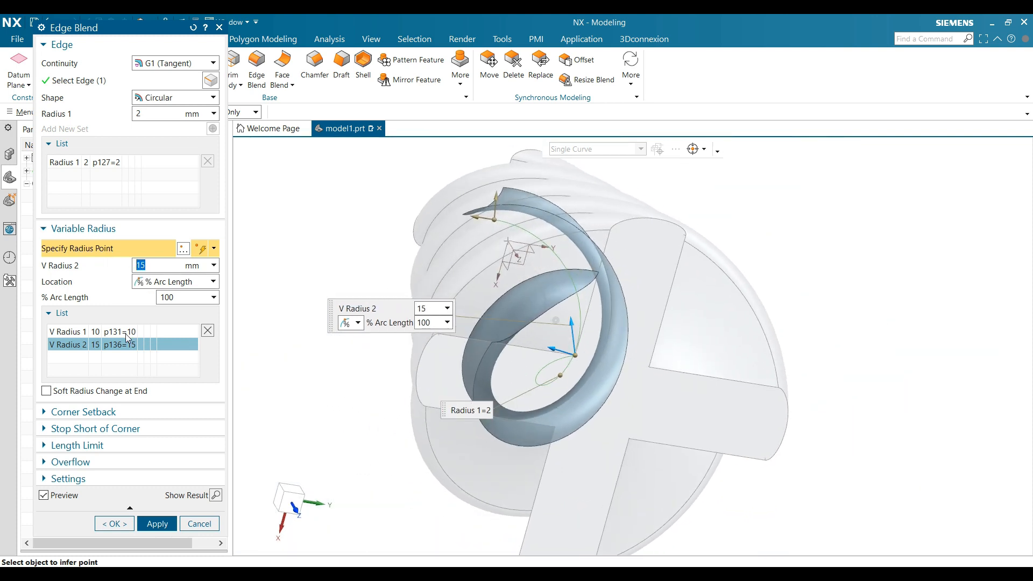
left_click(157, 524)
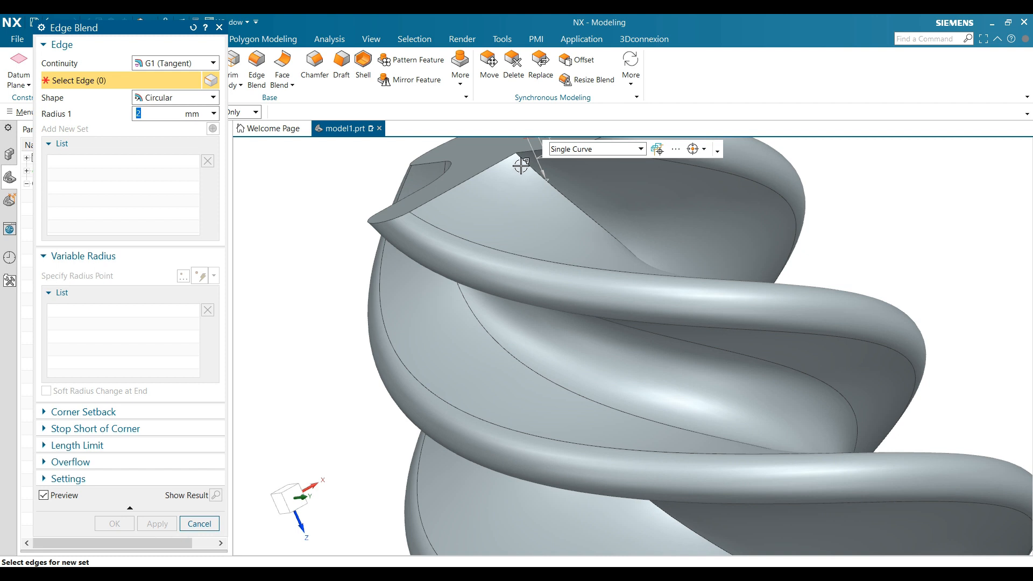
- Select the second helical root edge for blending and add a 10 mm variable radius point at its narrow-end vertex
left_click(521, 165)
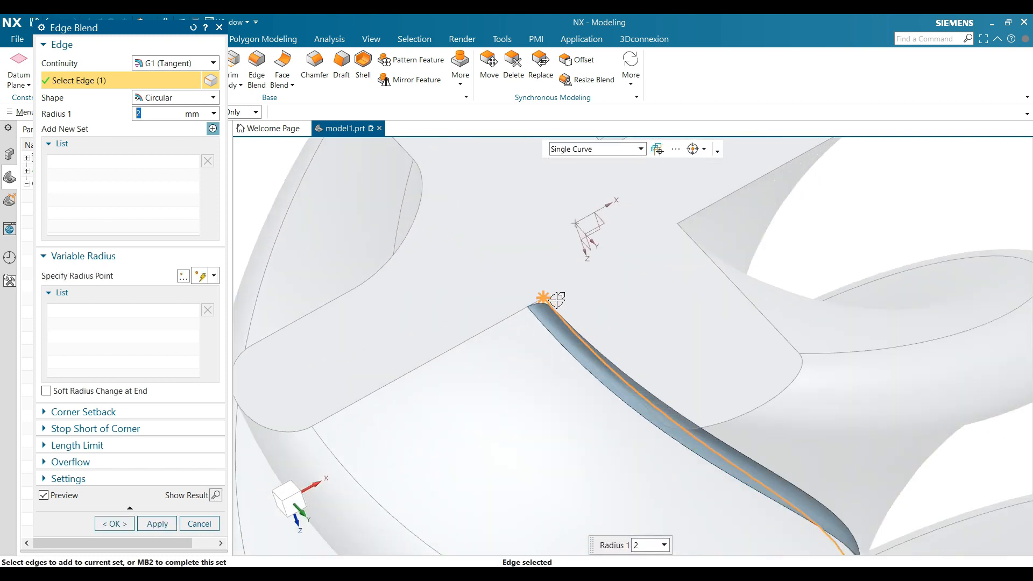
scroll(557, 300, "up", 10)
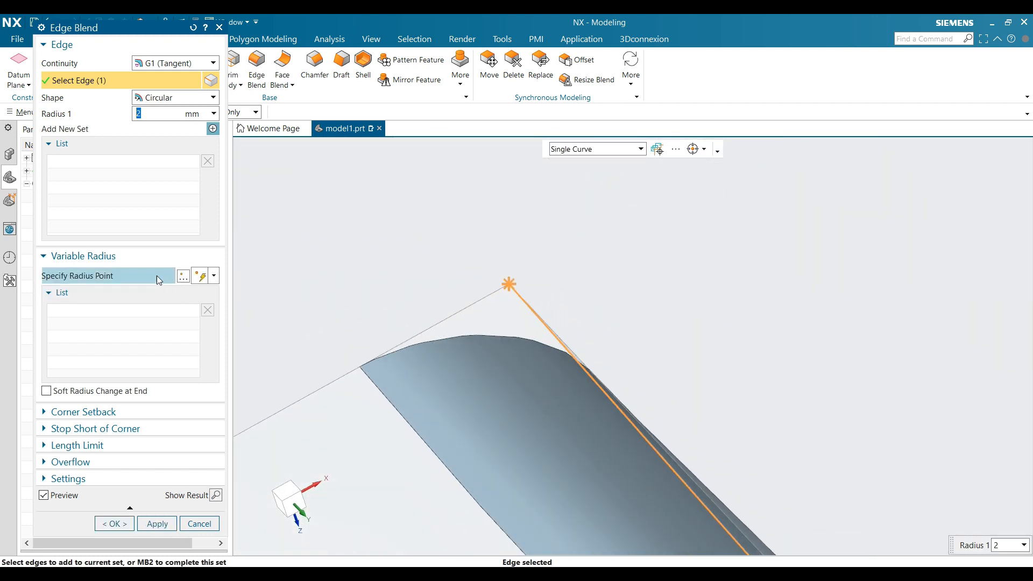
left_click(131, 276)
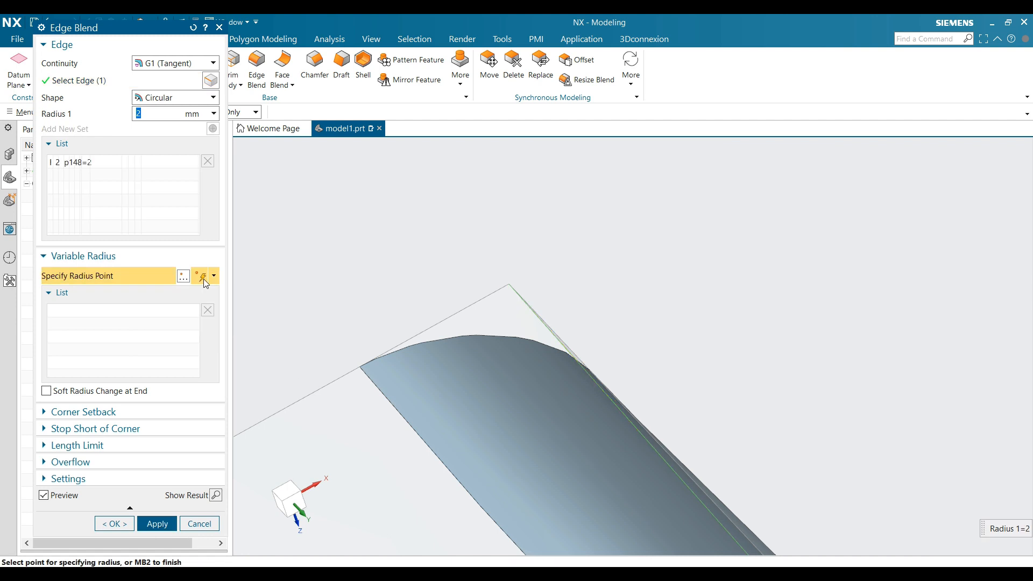
left_click(507, 284)
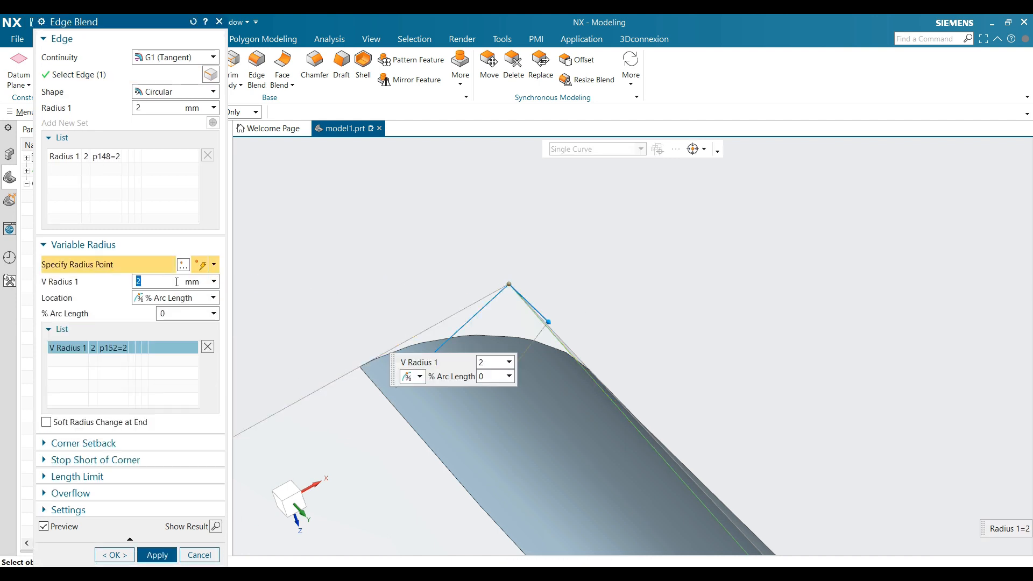
type("10")
key("Return")
- Add a 15 mm variable radius point at the second root edge's wide-end vertex and apply the edge blend
scroll(387, 239, "down", 8)
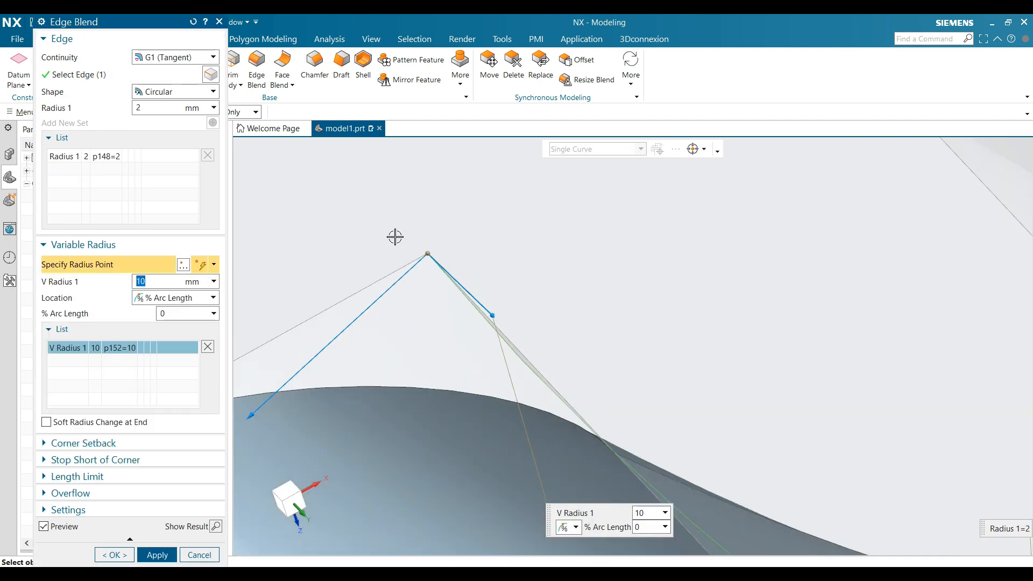
scroll(395, 236, "down", 10)
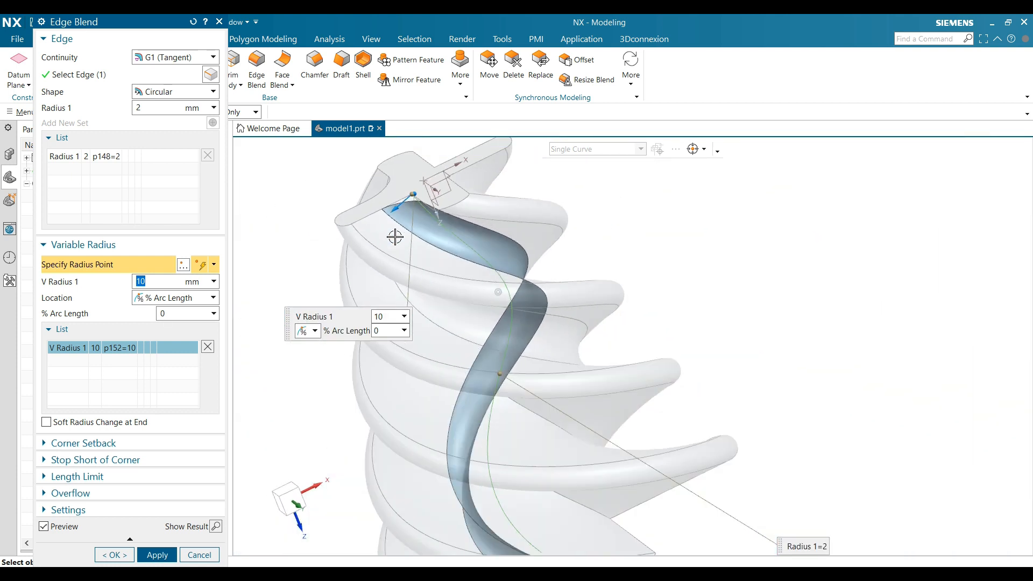
scroll(490, 385, "up", 15)
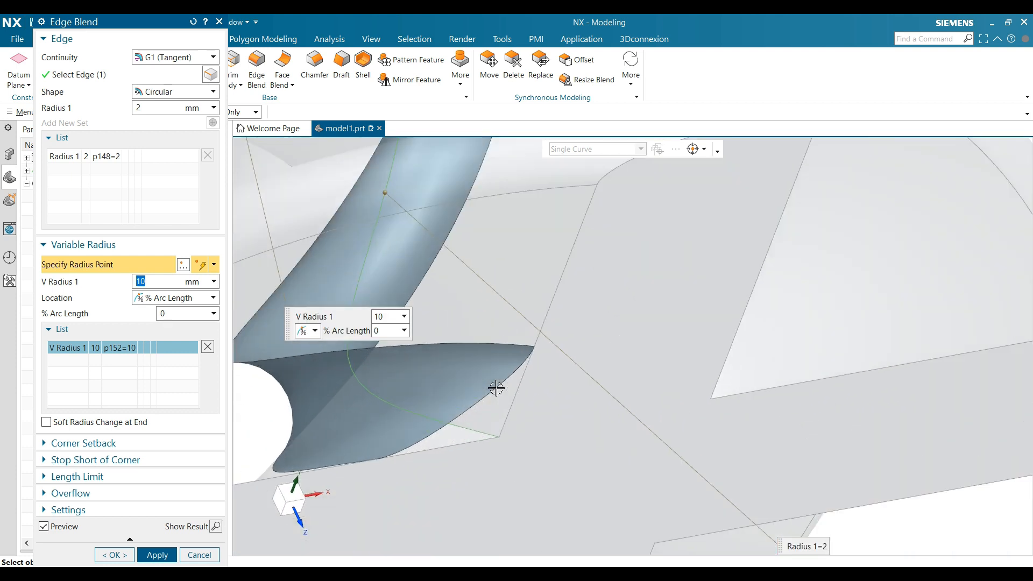
left_click(500, 435)
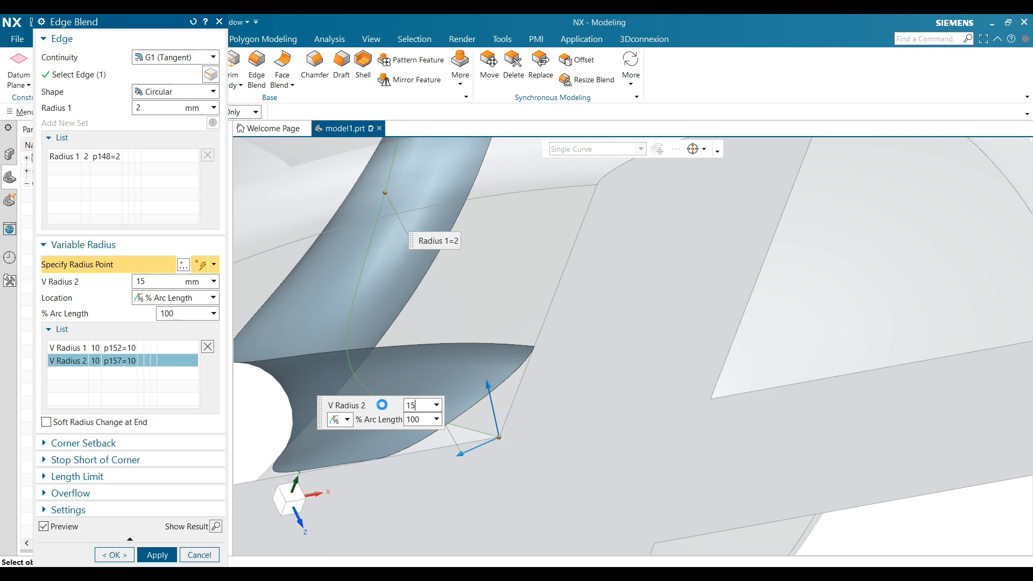
left_click(157, 554)
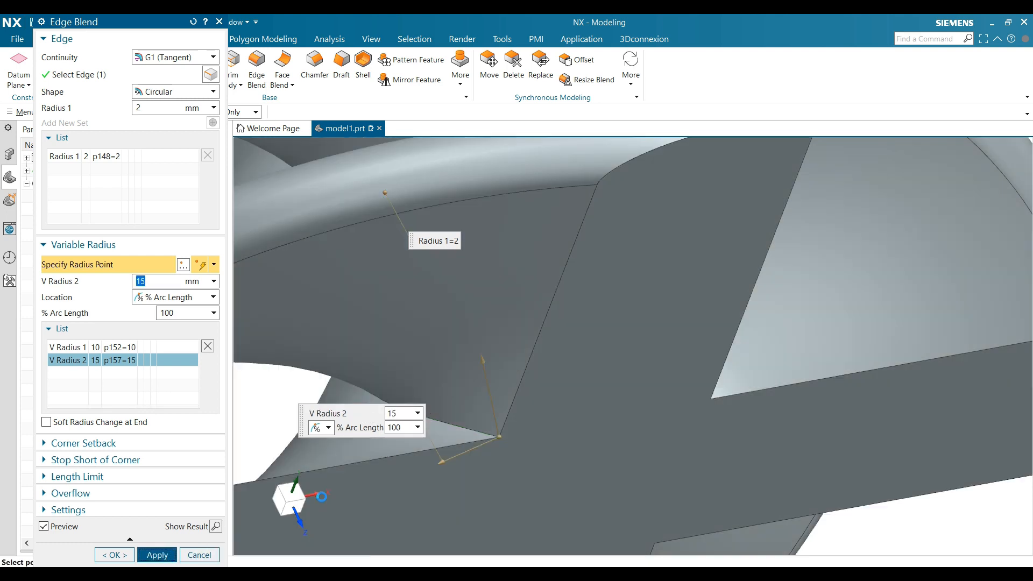
- Select the third helical root edge for blending and add a 10 mm variable radius point at its narrow-end vertex
scroll(616, 383, "down", 9)
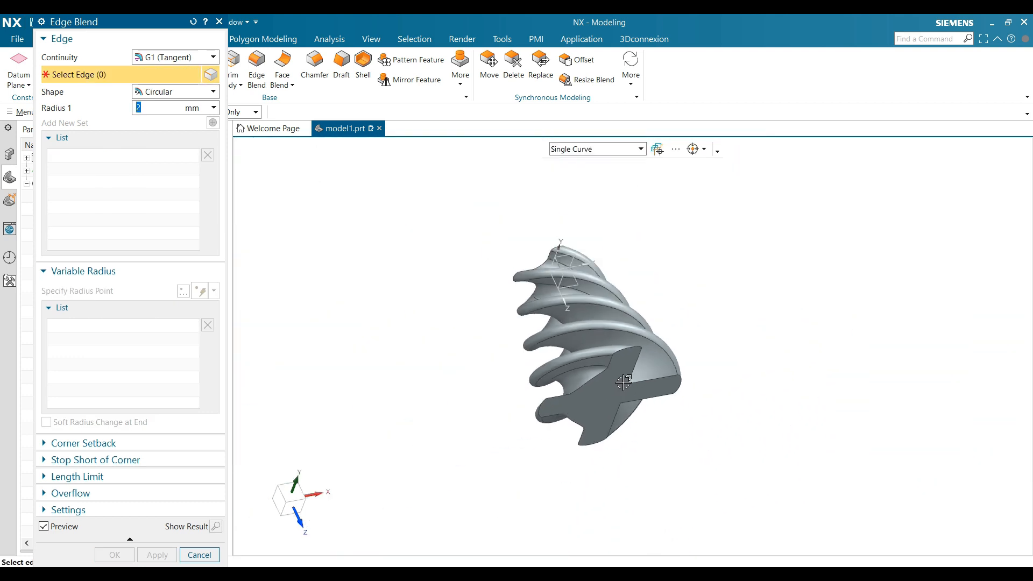
middle_click_drag(617, 383, 603, 293)
scroll(603, 293, "up", 4)
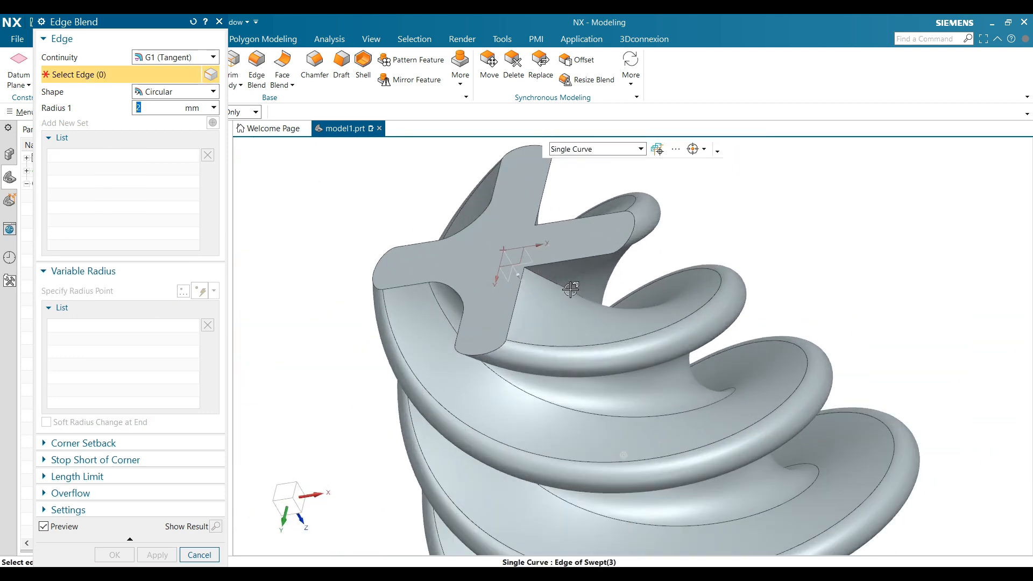
left_click(545, 278)
scroll(517, 259, "up", 3)
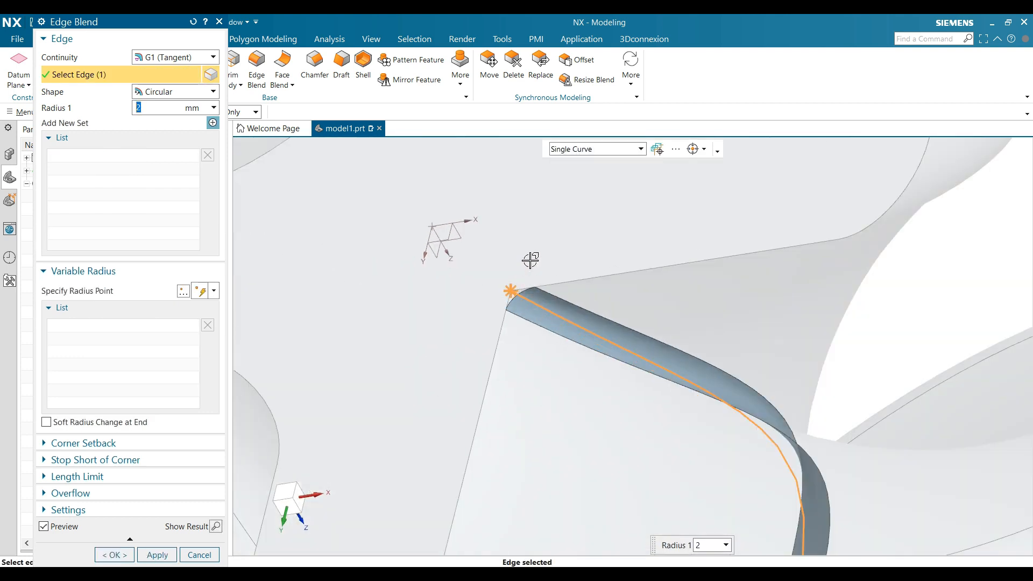
left_click(103, 291)
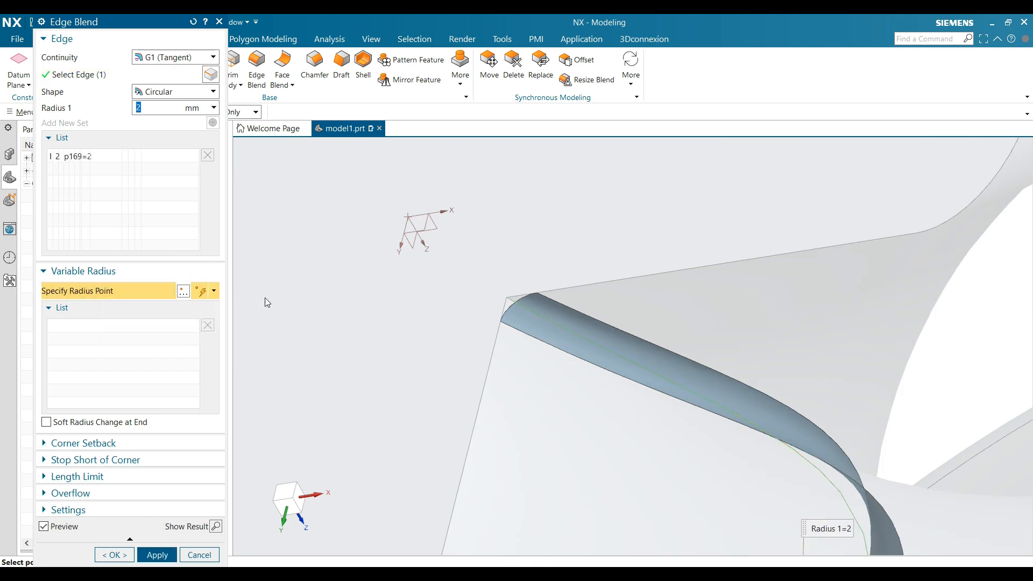
left_click(506, 295)
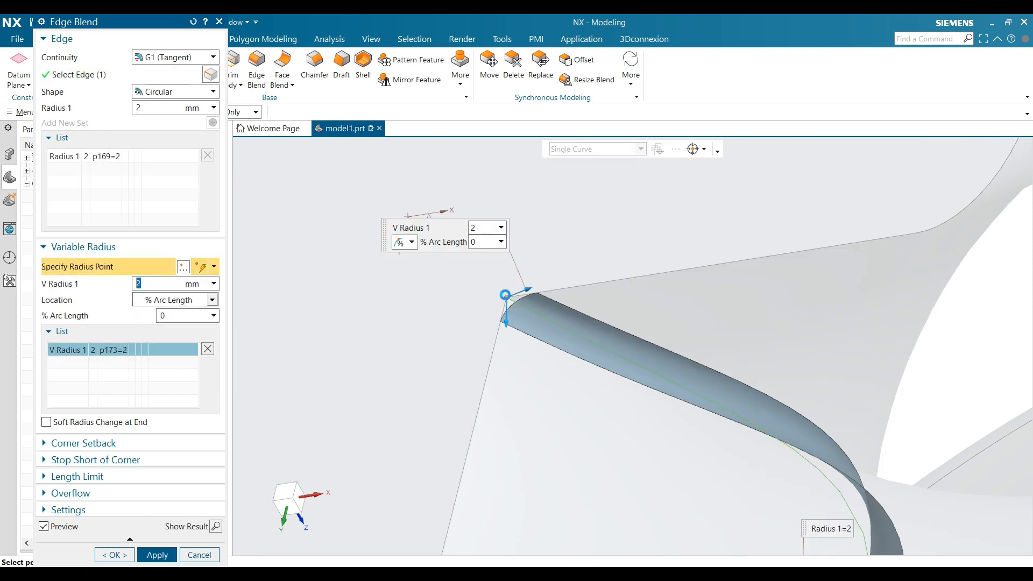
type("10")
key("Return")
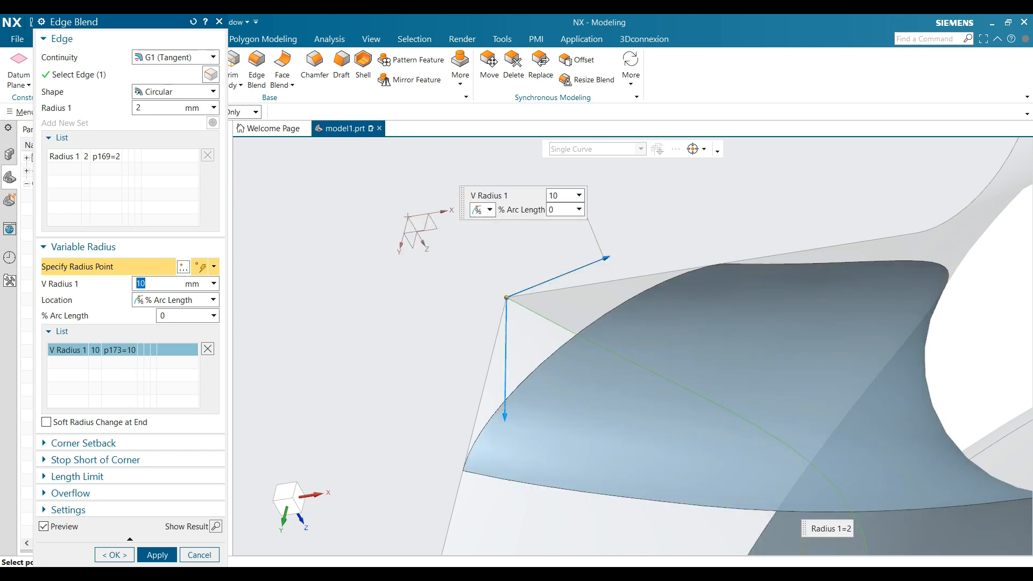
- Add a 15 mm variable radius point at the third root edge's wide-end vertex and apply the edge blend
scroll(455, 289, "down", 5)
middle_click_drag(455, 288, 491, 369)
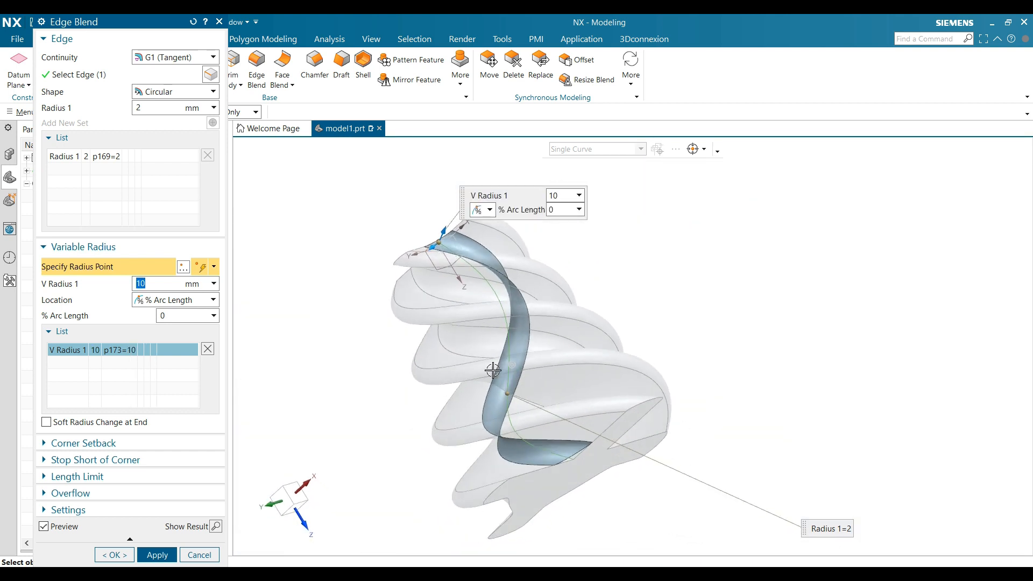
scroll(565, 470, "up", 6)
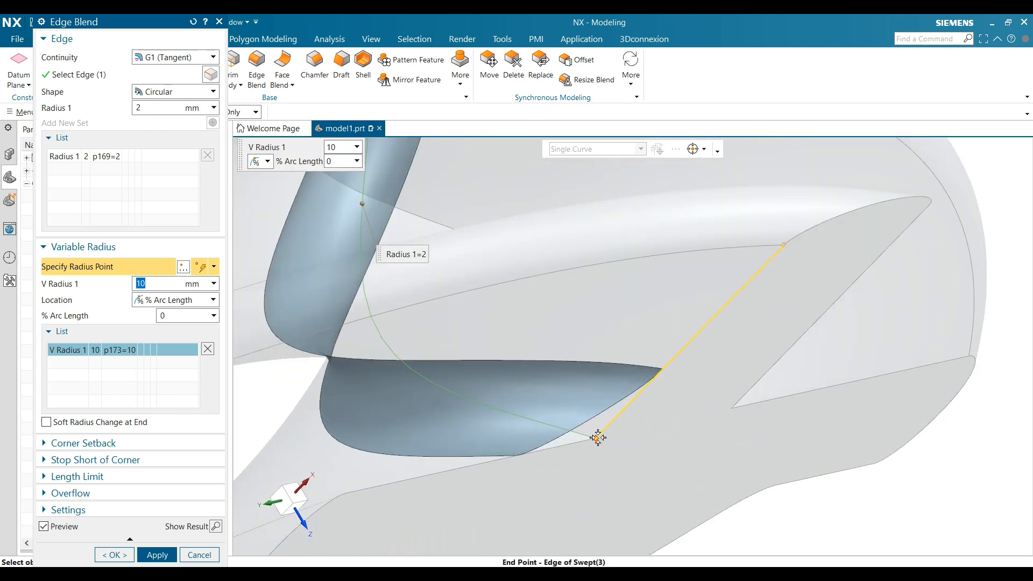
left_click(598, 438)
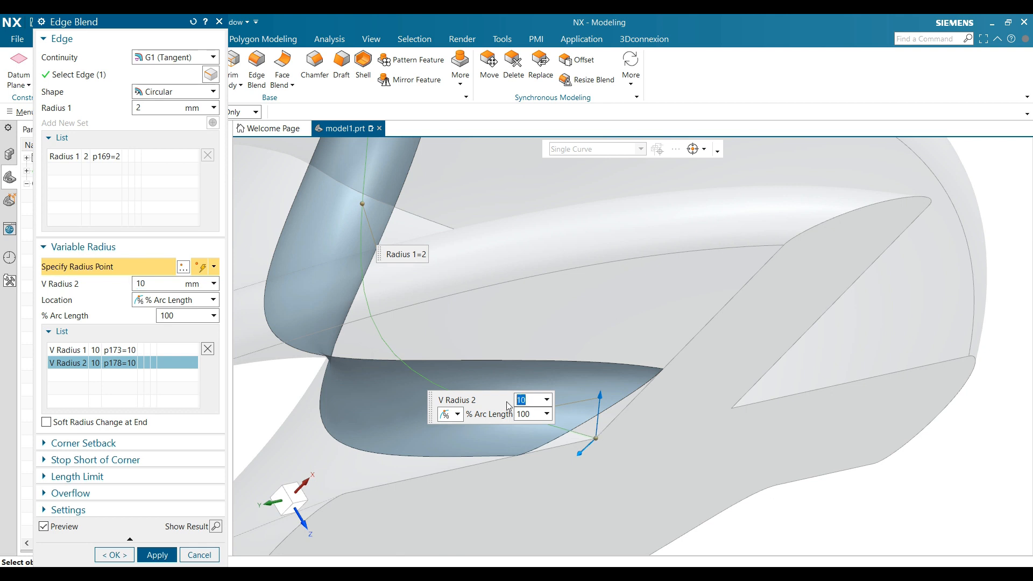
type("15")
key("Return")
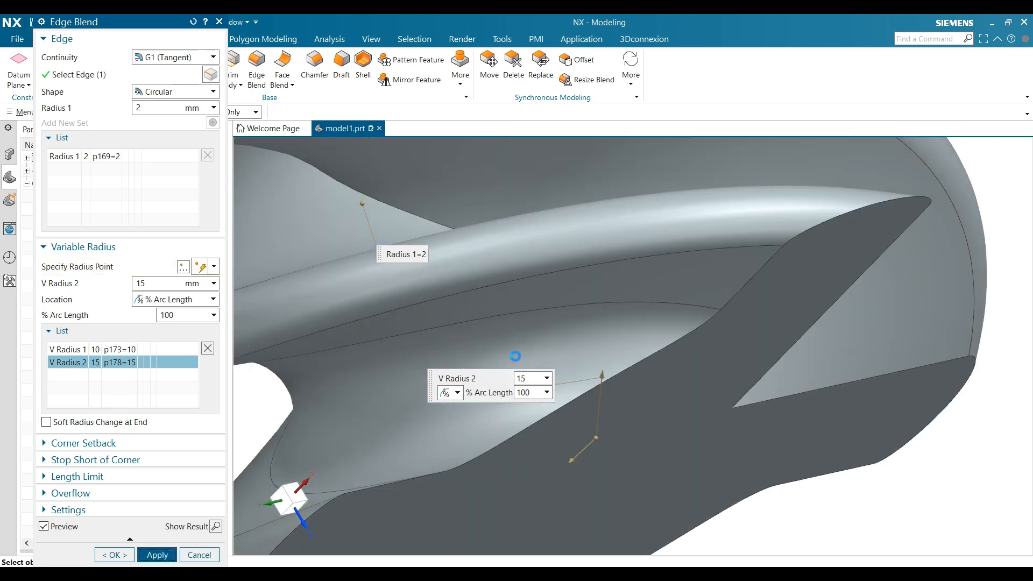
- Select the fourth helical root edge for blending and add a 10 mm variable radius point at its narrow-end vertex
scroll(586, 395, "down", 7)
middle_click_drag(591, 395, 503, 237)
scroll(502, 237, "up", 5)
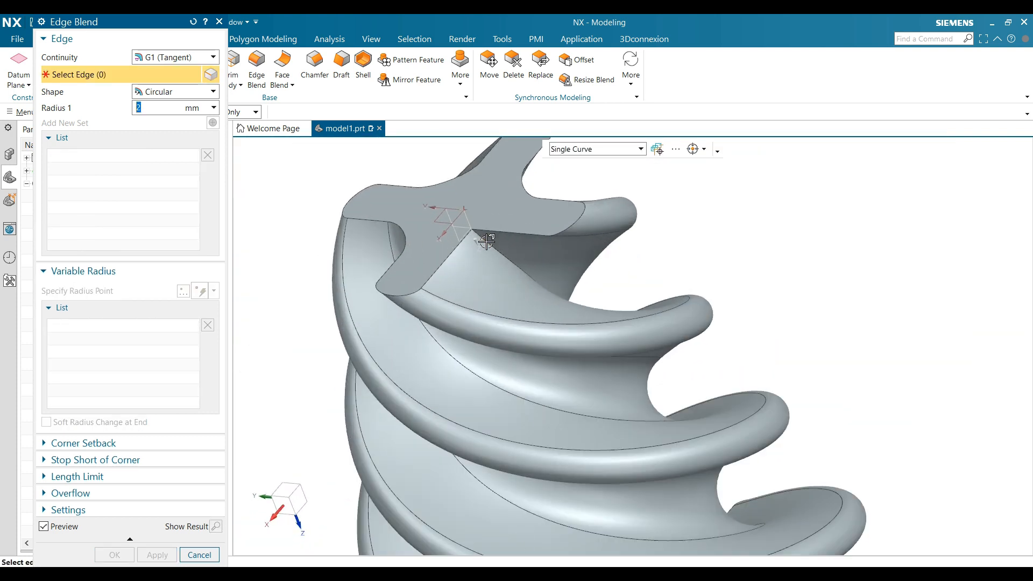
left_click(483, 240)
scroll(473, 221, "up", 2)
scroll(473, 221, "up", 4)
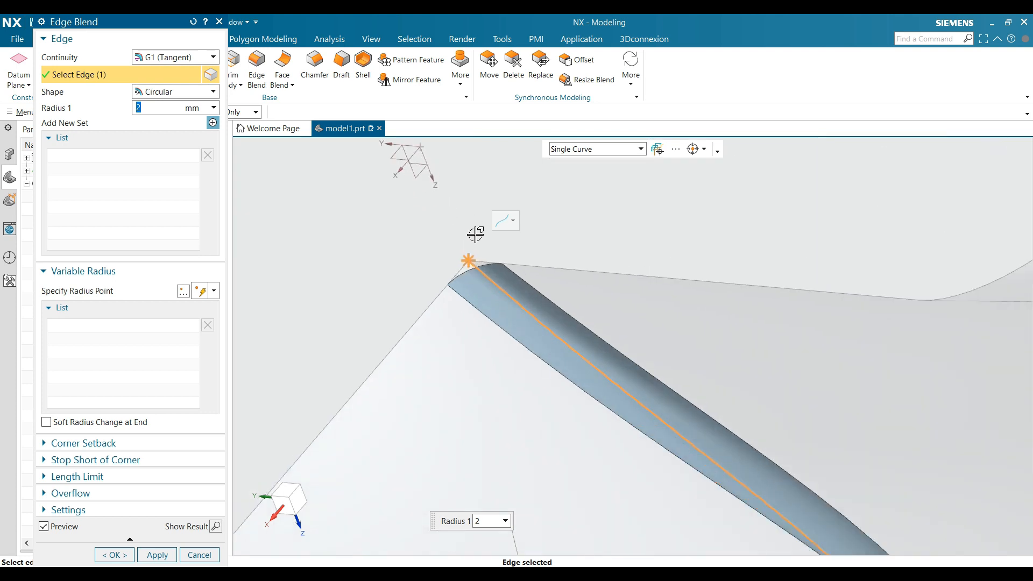
left_click(101, 290)
left_click(448, 285)
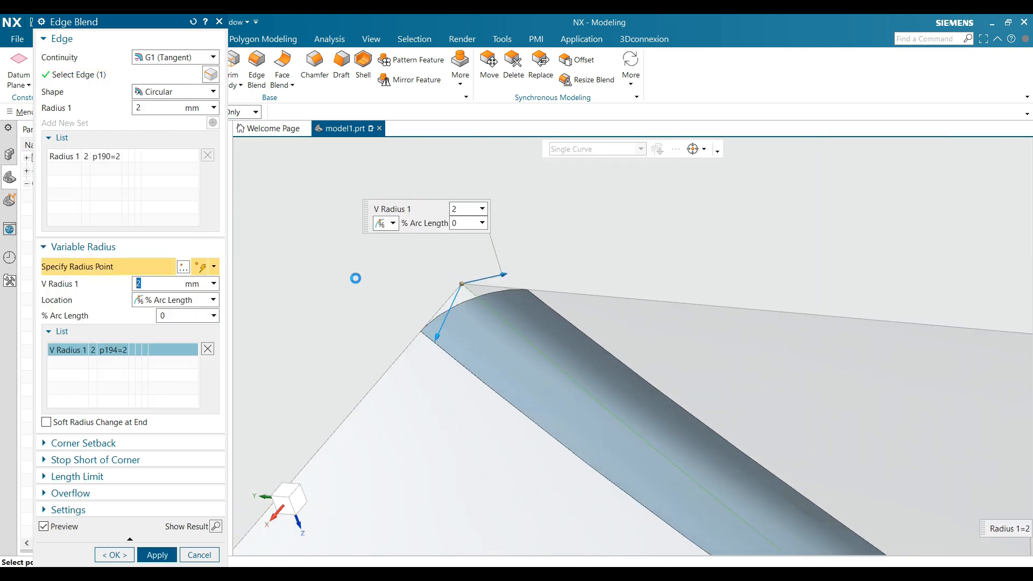
key("Return")
- Add a 15 mm variable radius point at the fourth root edge's wide-end vertex and finish the edge blend
scroll(429, 262, "down", 5)
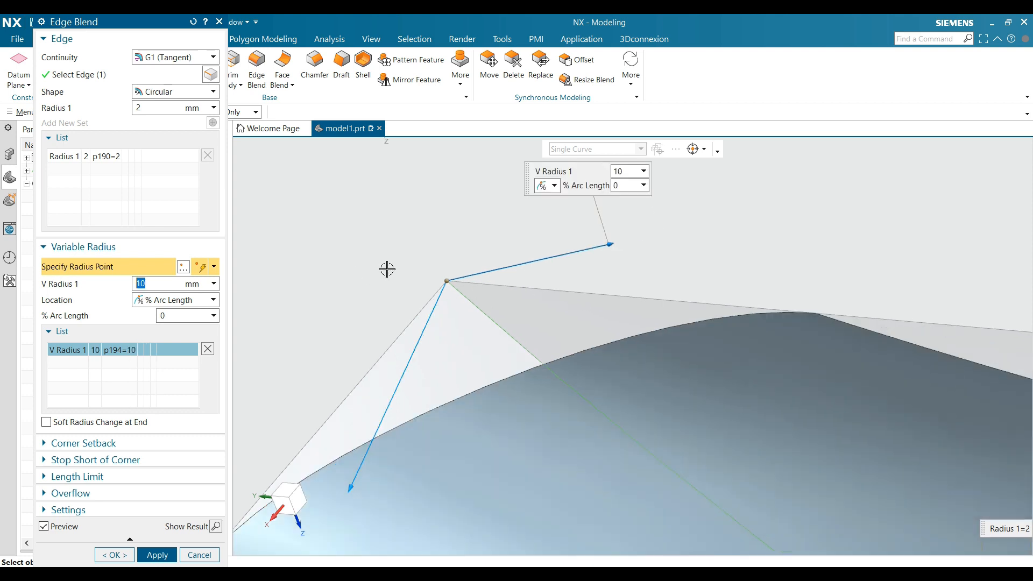
scroll(429, 262, "down", 5)
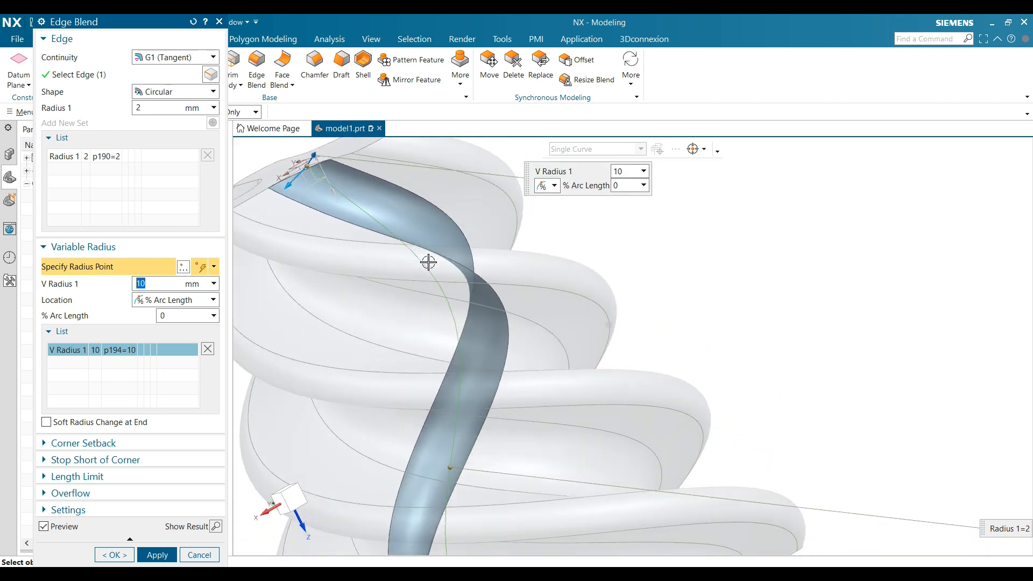
middle_click_drag(427, 260, 477, 341)
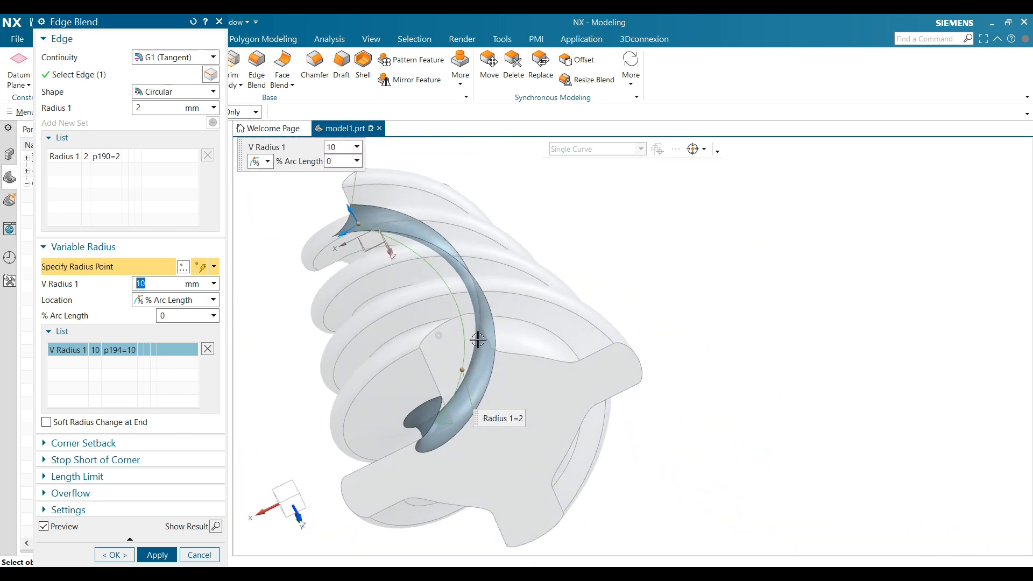
scroll(420, 434, "up", 4)
middle_click_drag(420, 435, 592, 385)
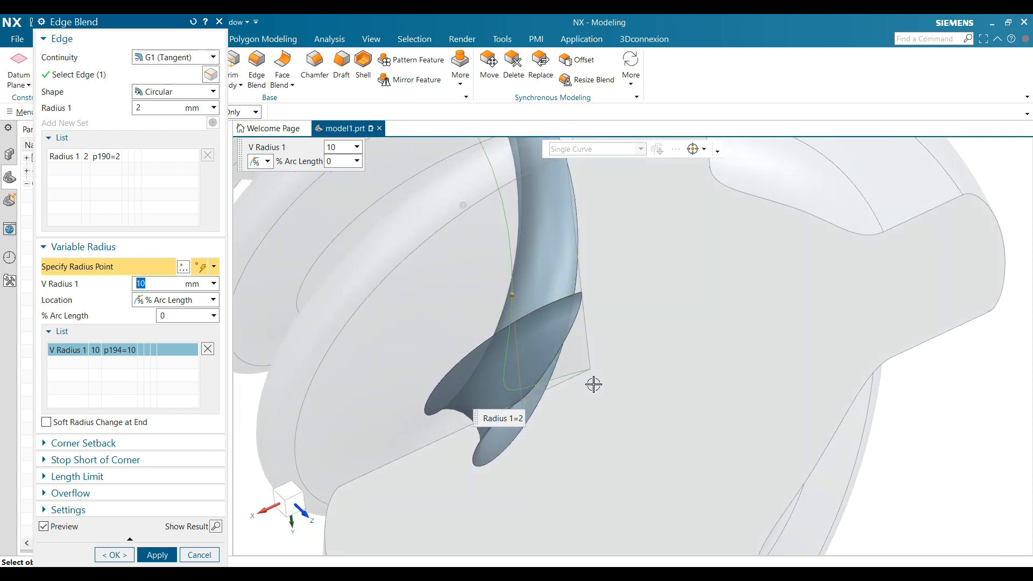
scroll(597, 387, "up", 3)
left_click(602, 381)
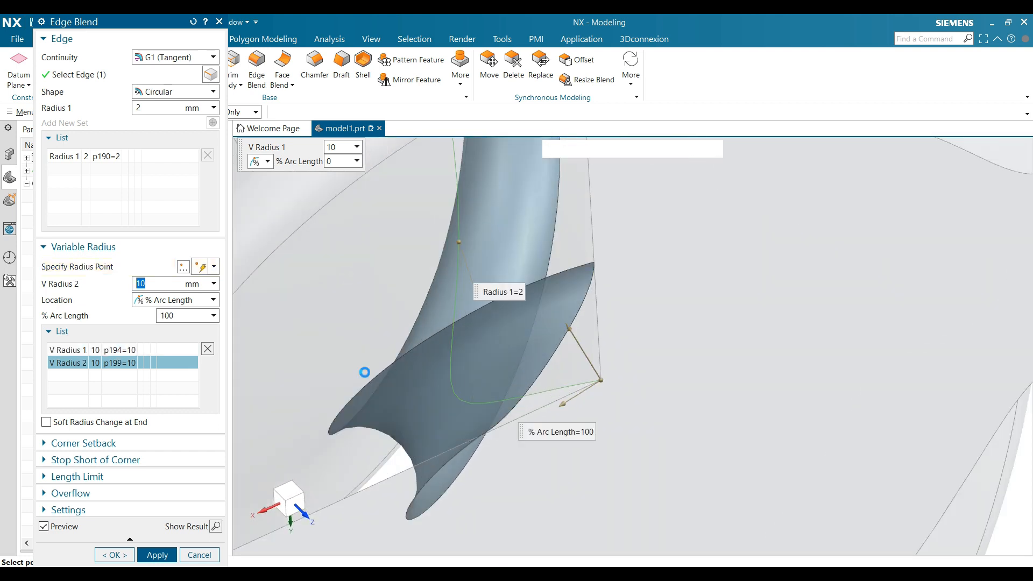
type("15")
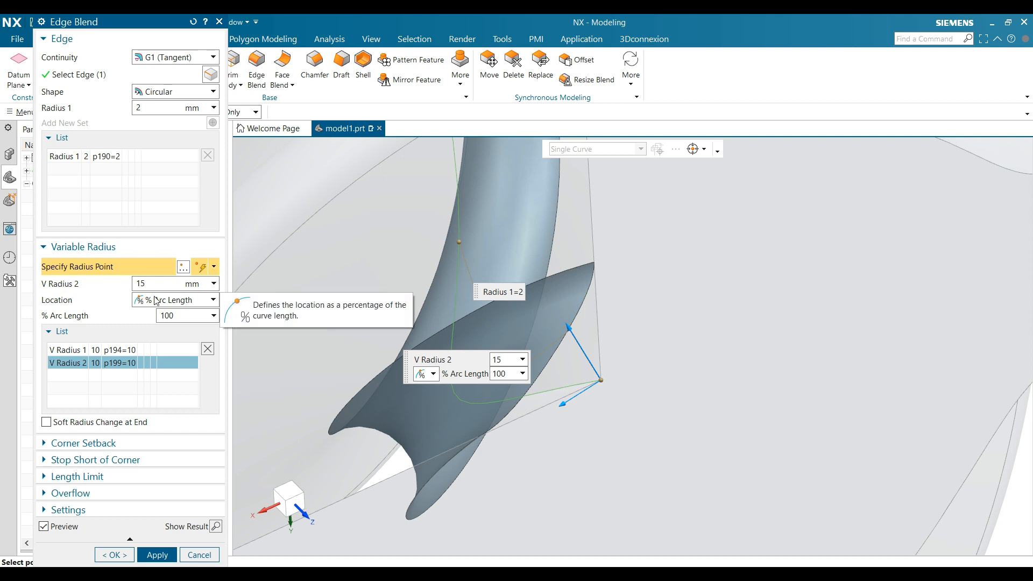
key("Return")
left_click(128, 556)
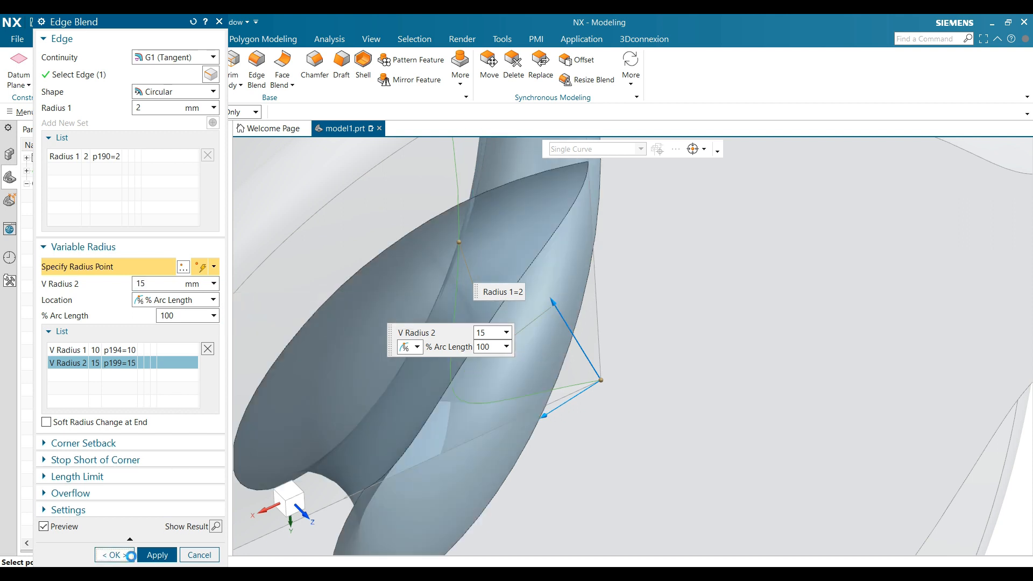
scroll(630, 340, "down", 4)
scroll(630, 340, "down", 2)
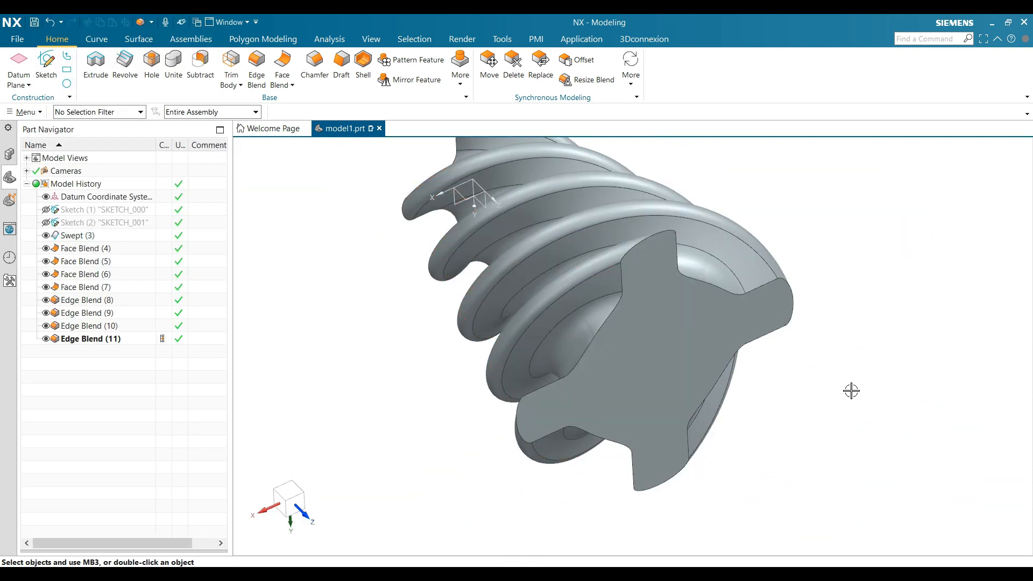
middle_click_drag(851, 389, 855, 402)
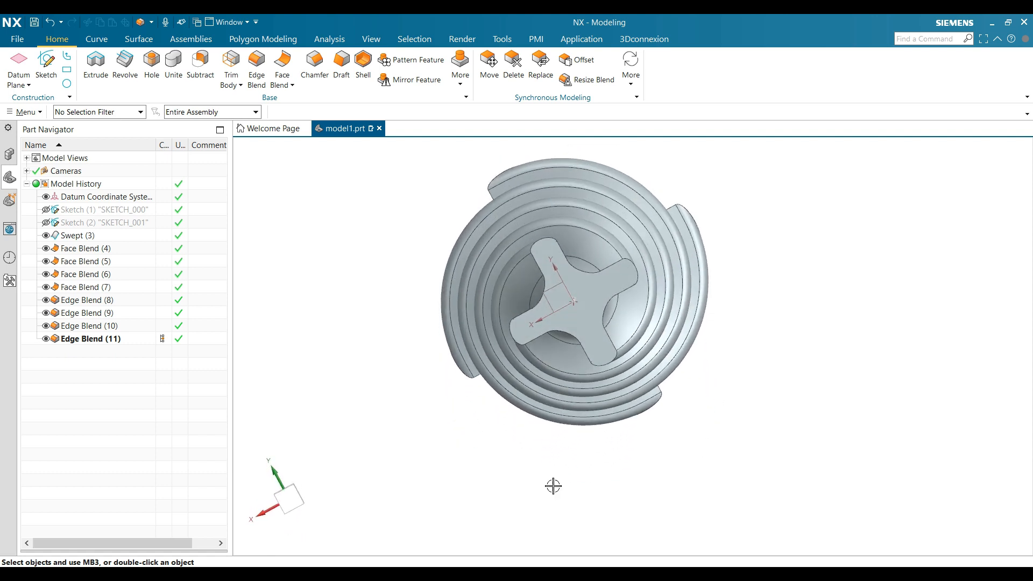
left_click(289, 499)
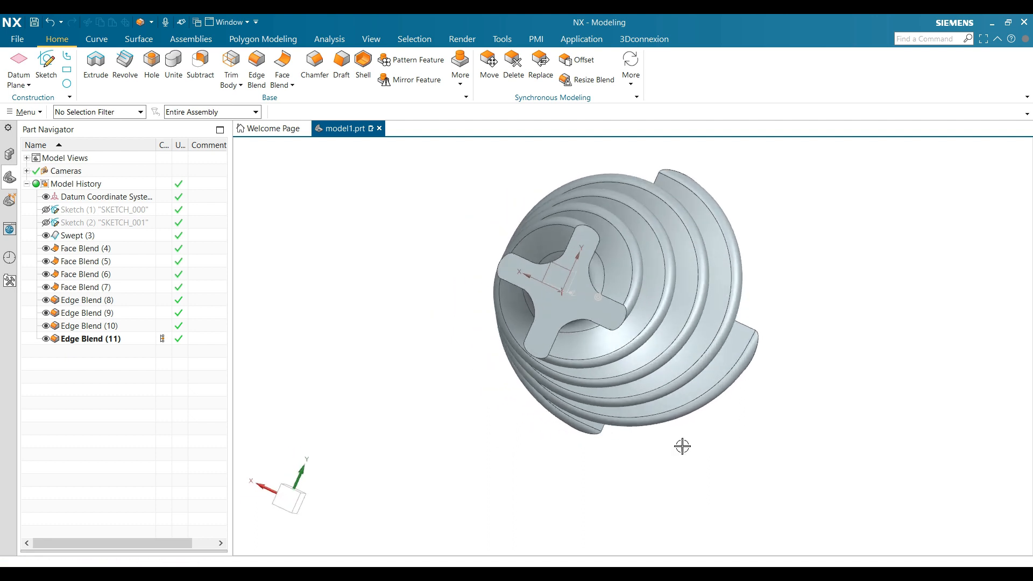
left_click(285, 497)
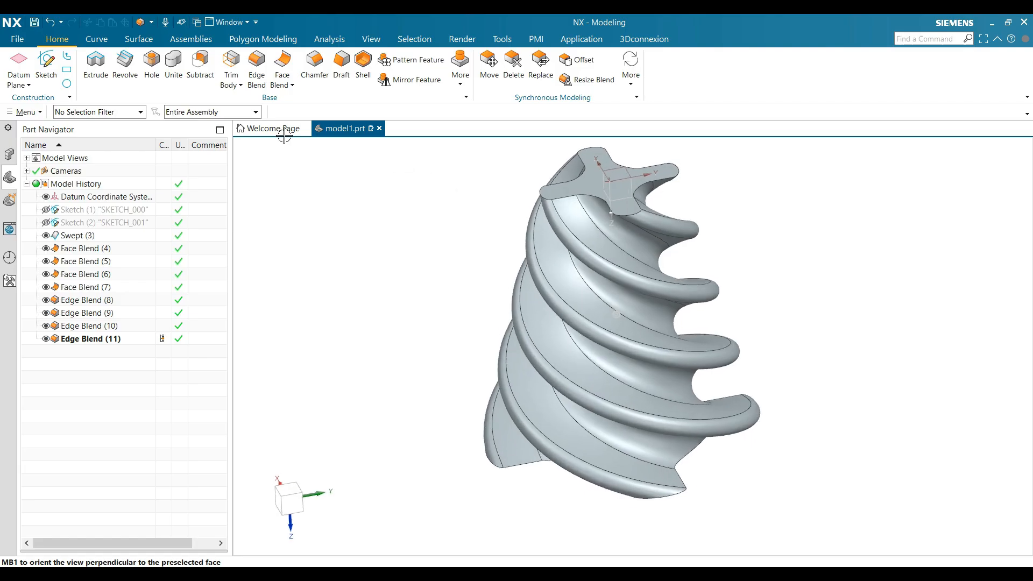
- Start a new sketch in the plane of the screw's narrow end face
left_click(46, 65)
middle_click_drag(400, 174, 465, 236)
scroll(611, 231, "up", 3)
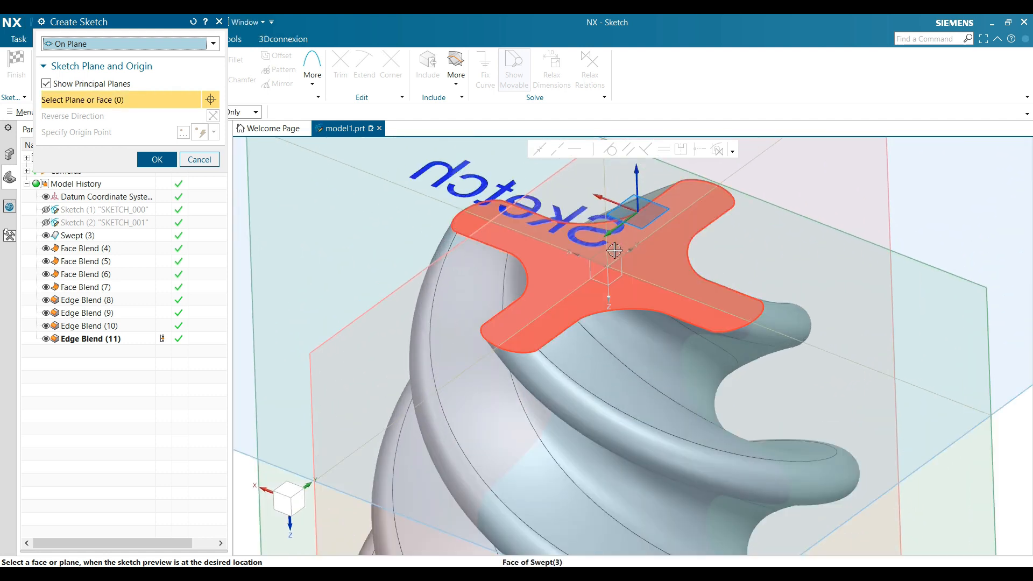
left_click(616, 254)
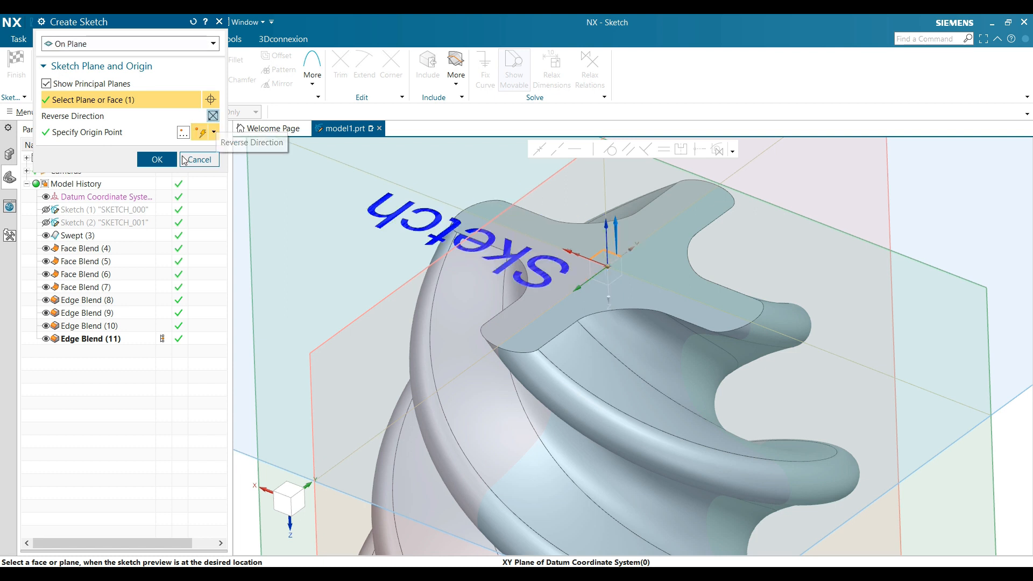
left_click(157, 159)
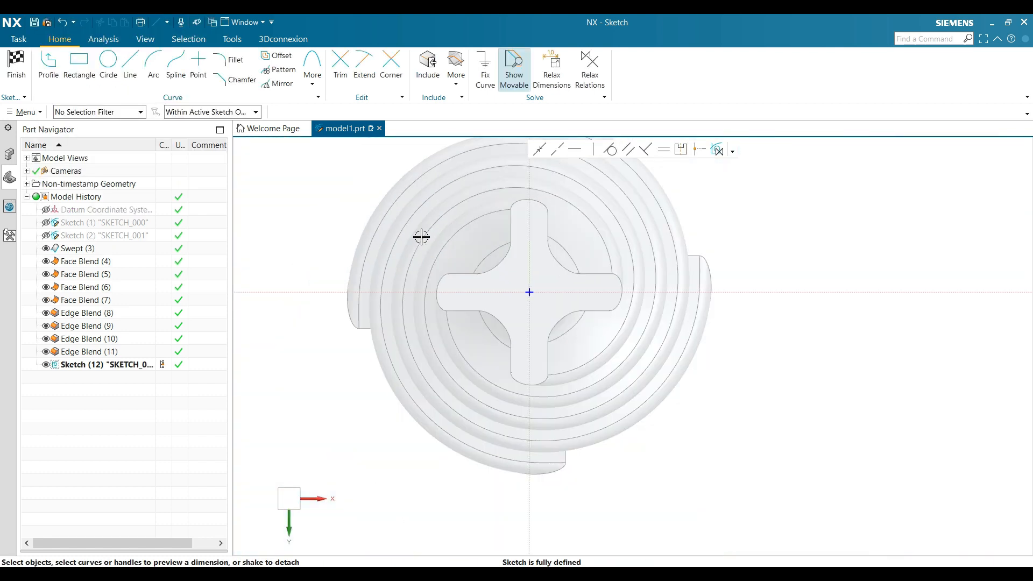
- Draw a 40 mm diameter circle centred on the sketch origin and finish the sketch
left_click(108, 65)
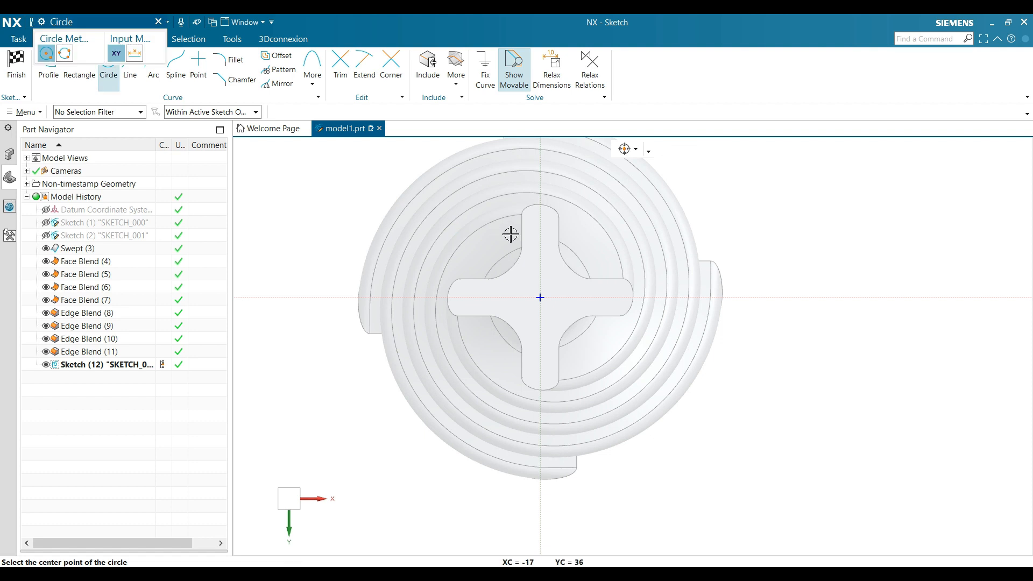
left_click(541, 295)
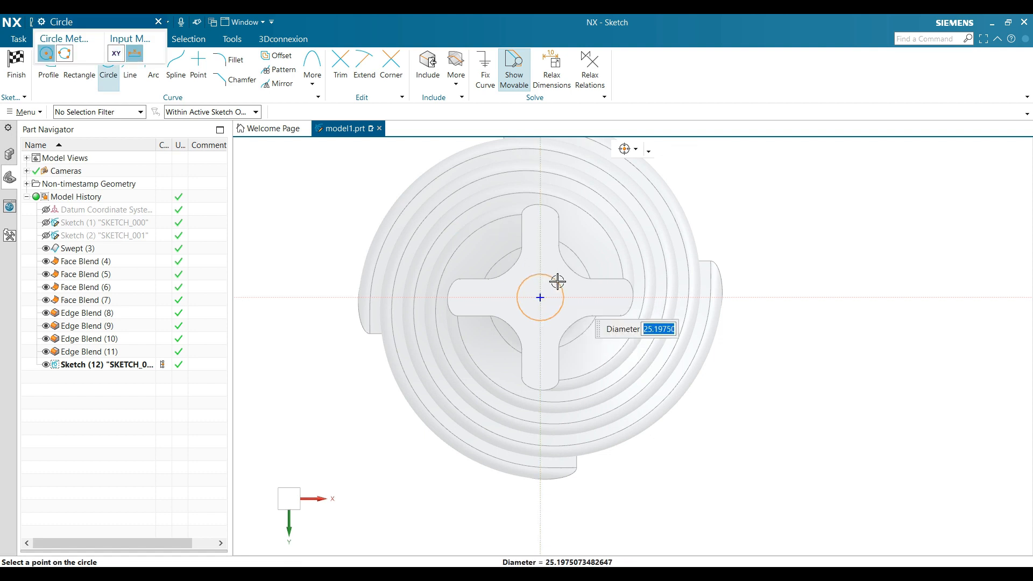
key("Return")
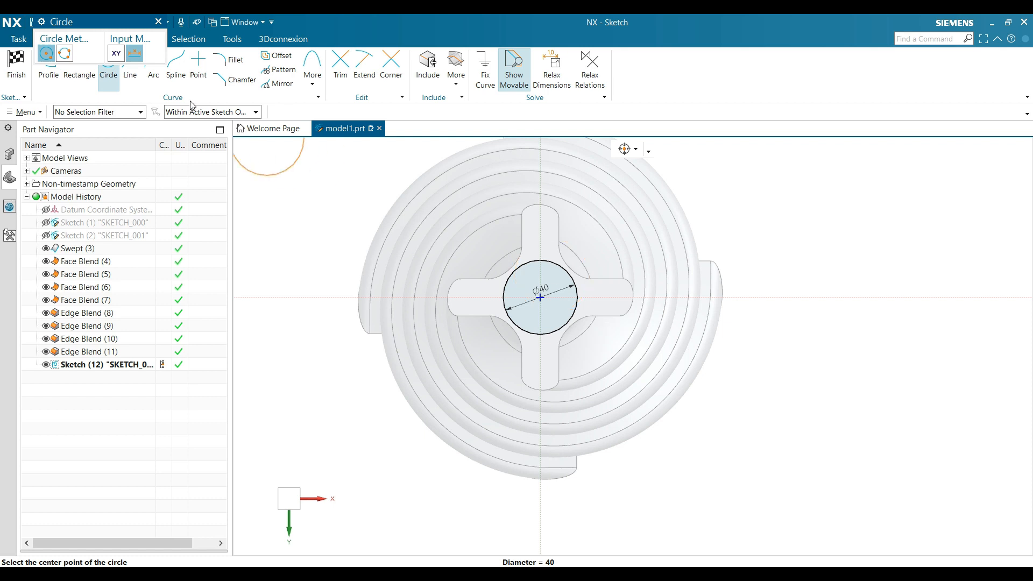
left_click(158, 22)
left_click(16, 64)
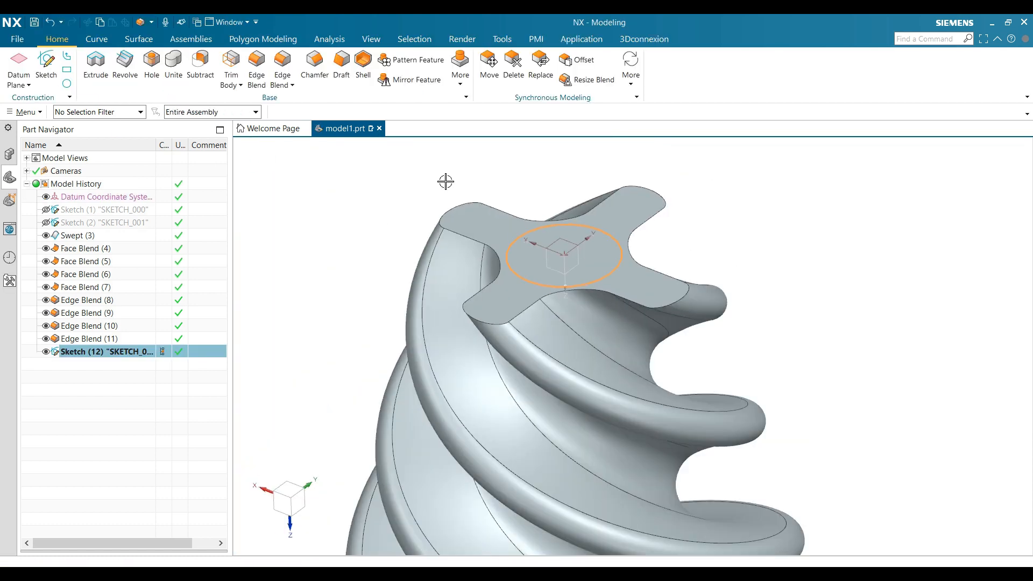
- Extrude the 40 mm circle 50 mm outward from the narrow end, united with the screw body, and hide its sketch
left_click(99, 74)
left_click(577, 153)
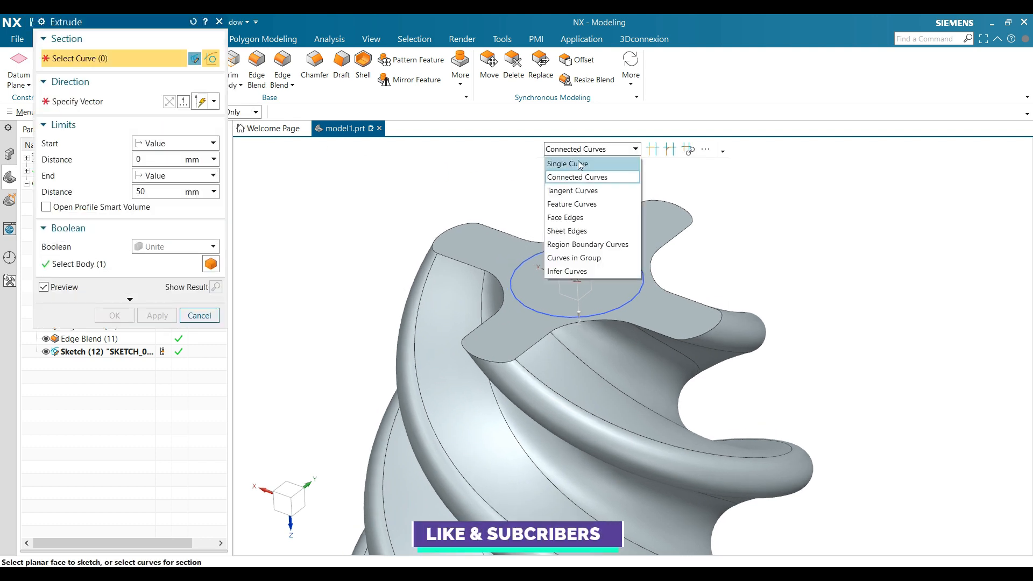
left_click(579, 164)
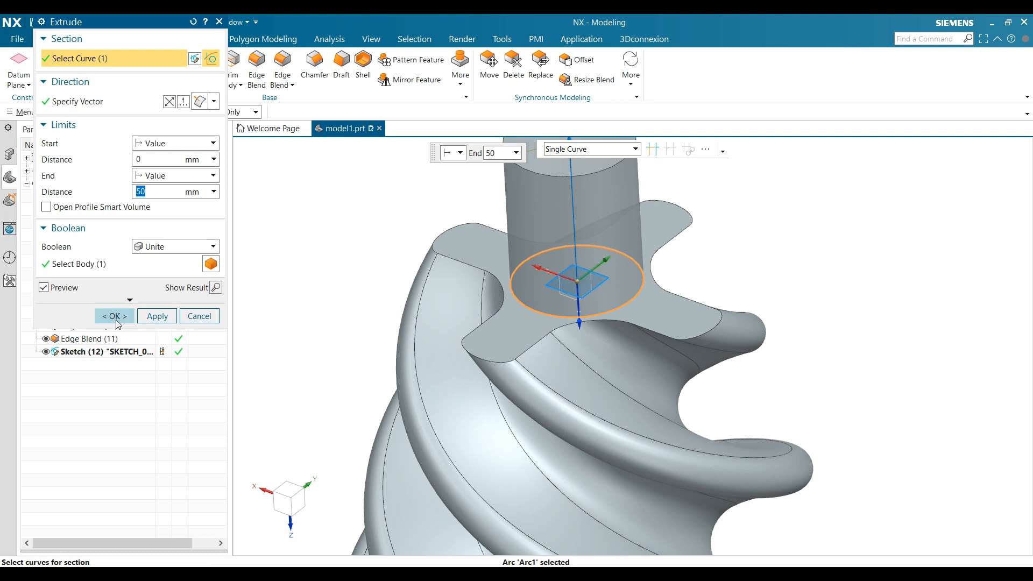
left_click(153, 246)
left_click(156, 272)
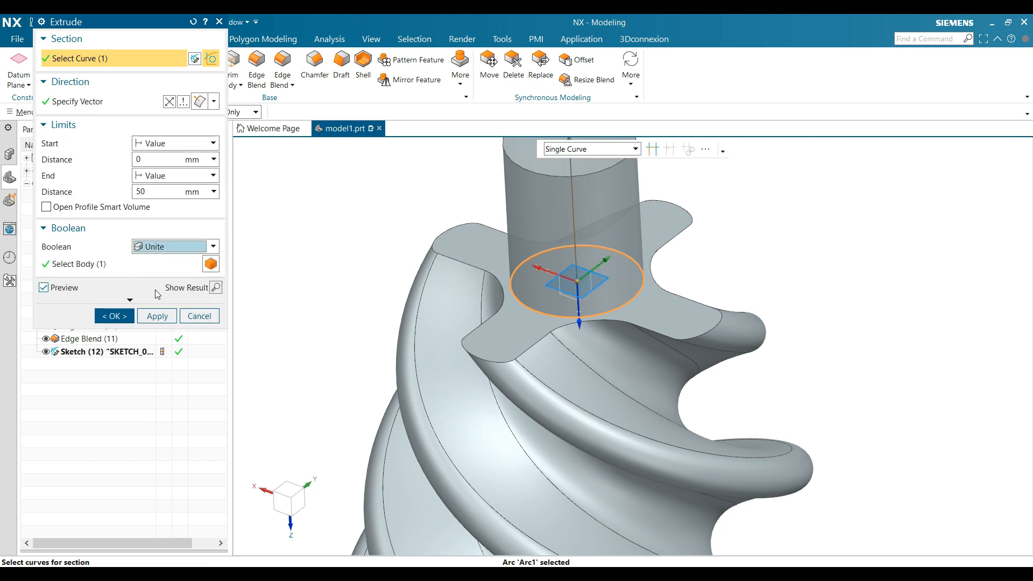
left_click(128, 318)
scroll(369, 311, "up", 3)
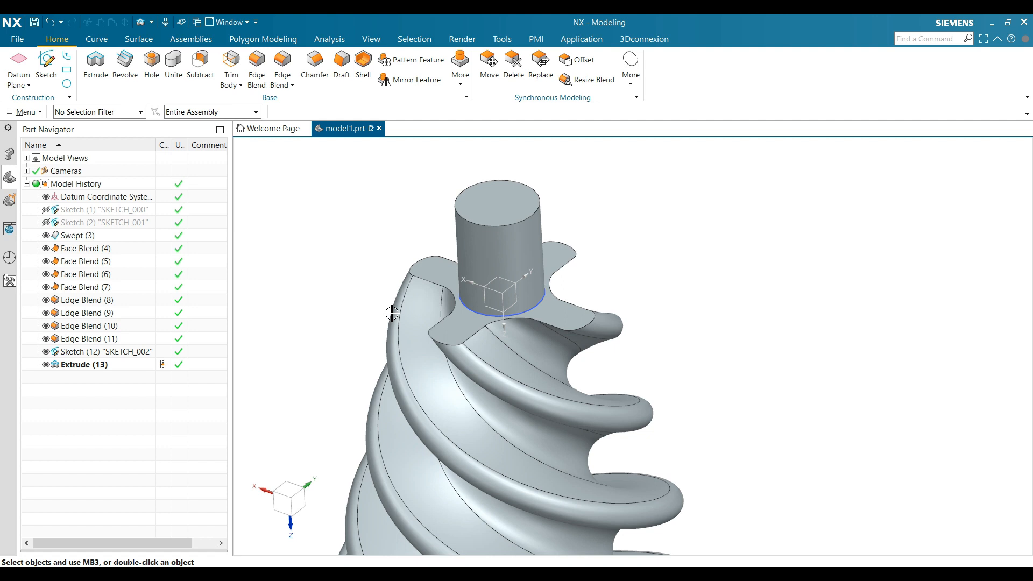
left_click(463, 310)
left_click(564, 291)
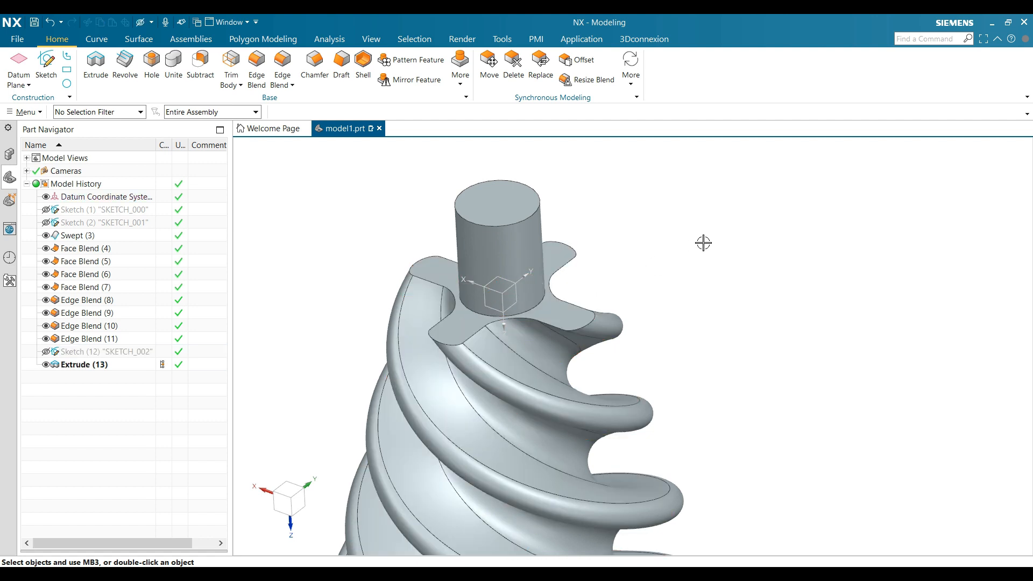
- Chamfer the outer end edge of the cylindrical shaft with a symmetric 2 mm distance
scroll(703, 243, "up", 2)
scroll(703, 243, "down", 2)
middle_click_drag(704, 242, 445, 147)
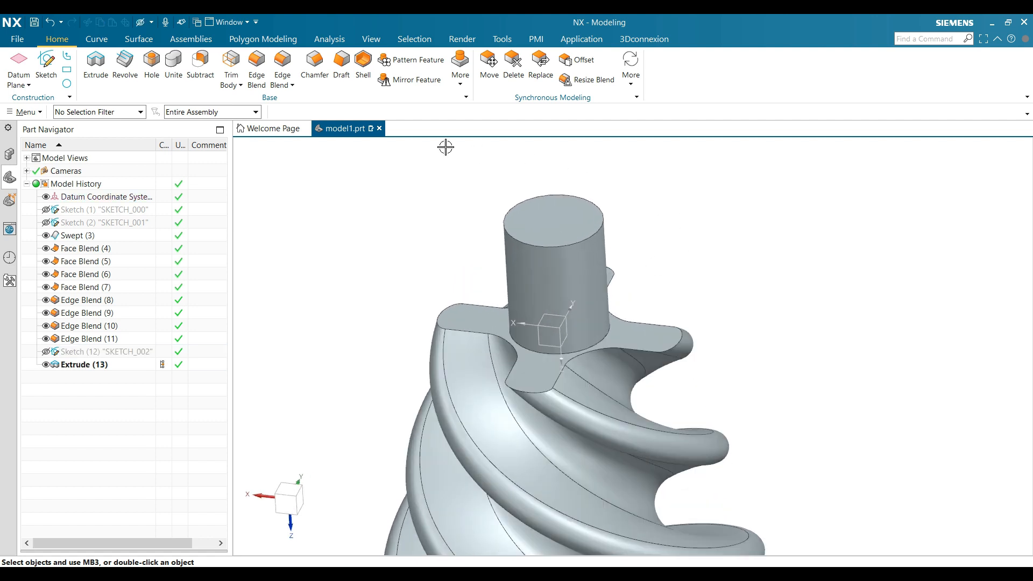
left_click(314, 62)
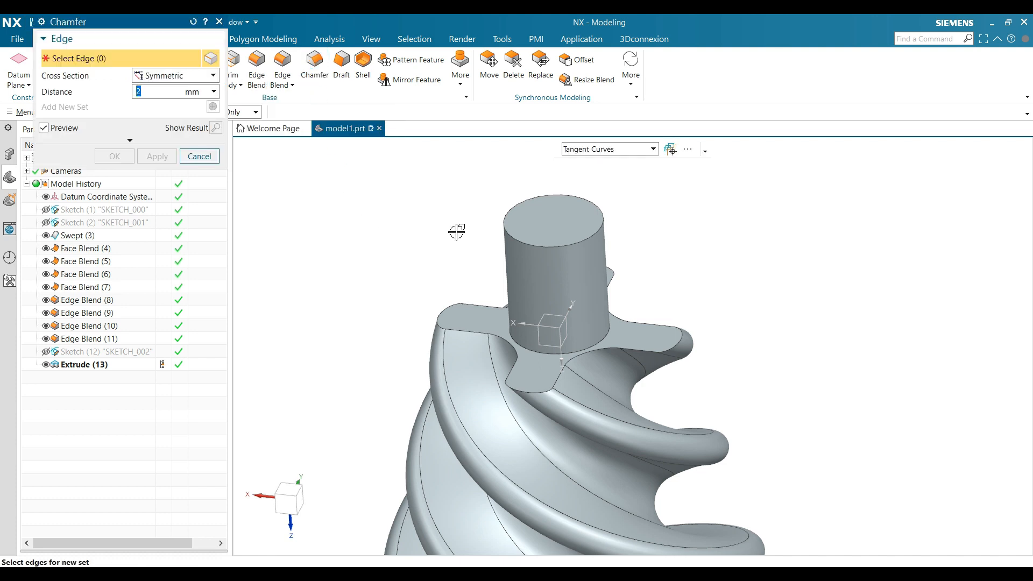
left_click(505, 237)
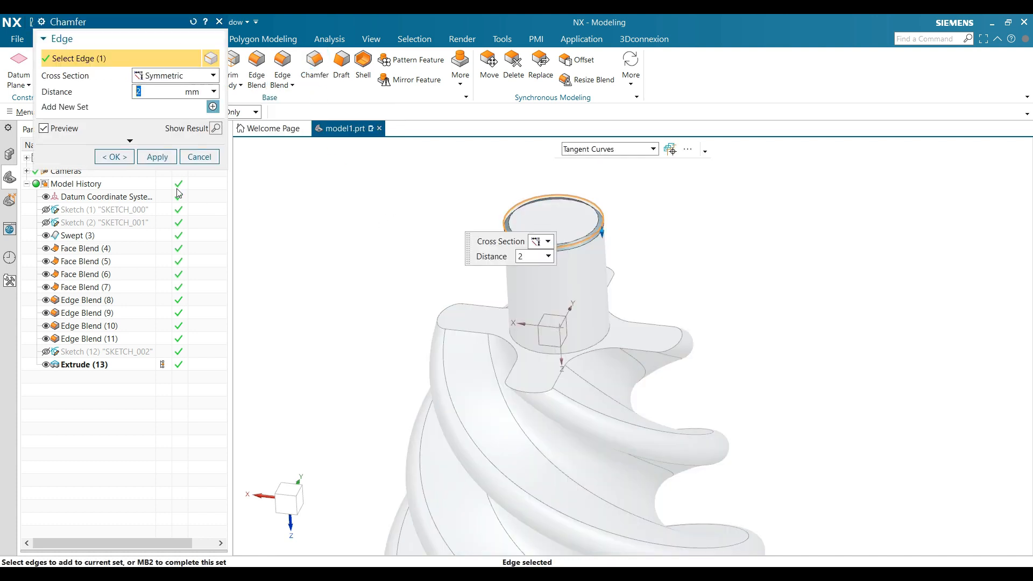
left_click(131, 159)
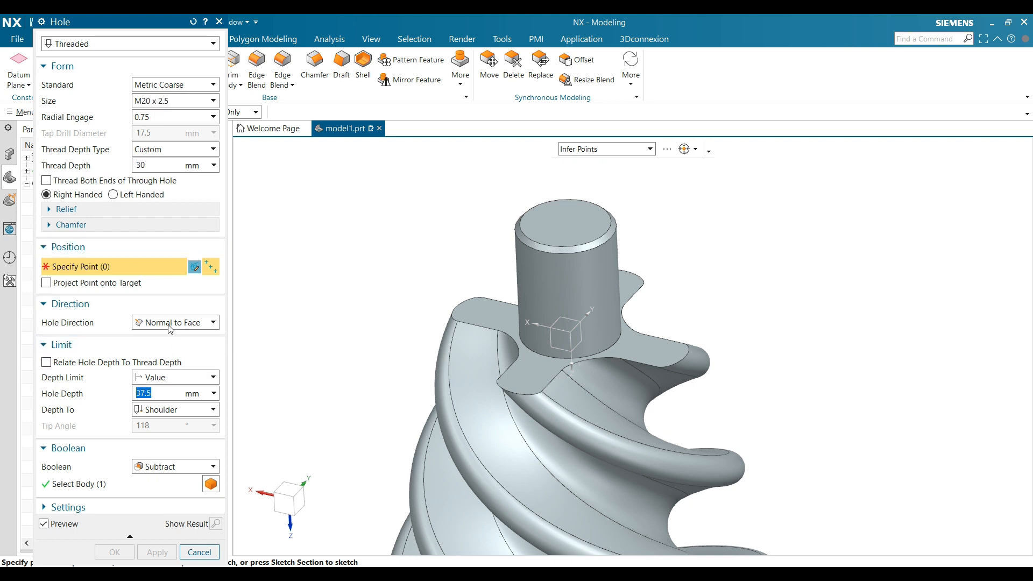
- Add an M20 x 2.5 threaded hole at the centre of the shaft's end face, with 30 mm thread depth and 37.5 mm hole depth
left_click(577, 245)
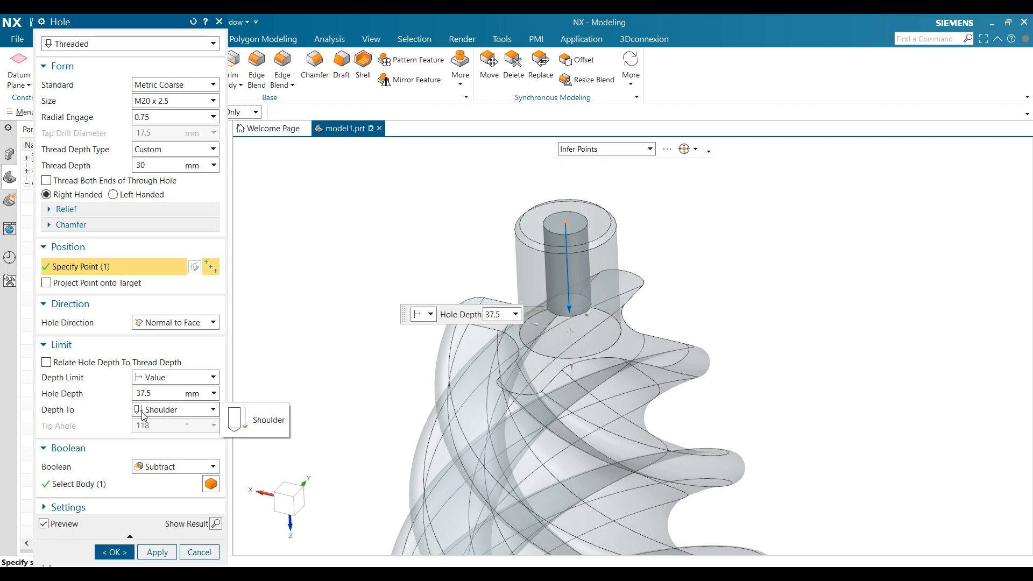
left_click(130, 553)
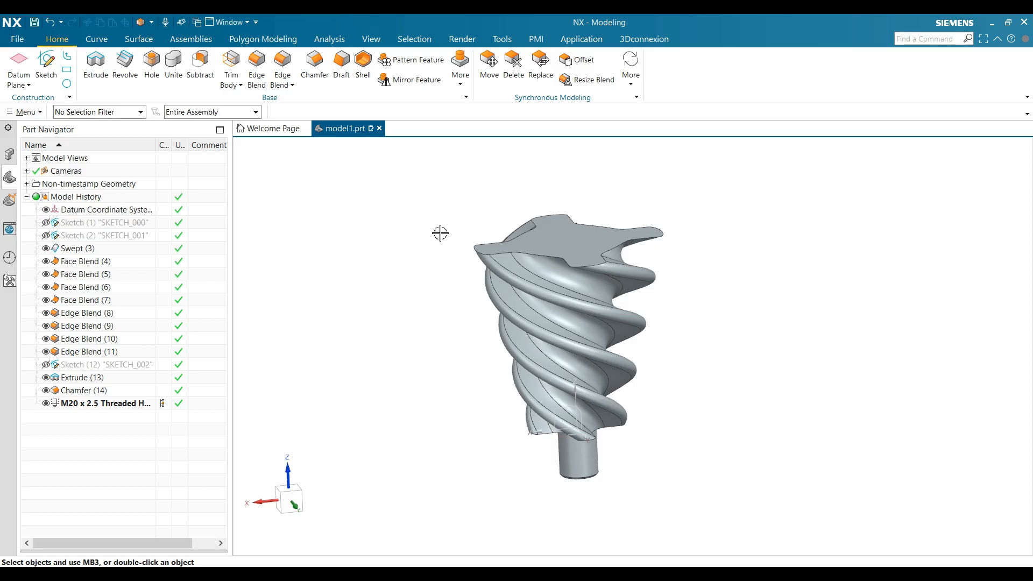
- Start a new sketch on the screw's wide end face
scroll(445, 196, "up", 5)
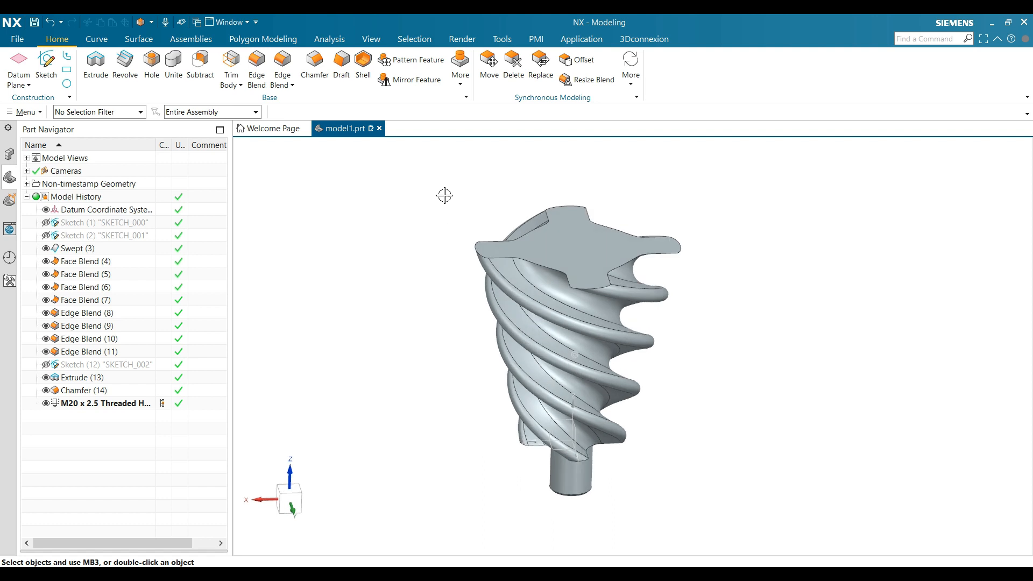
left_click(47, 63)
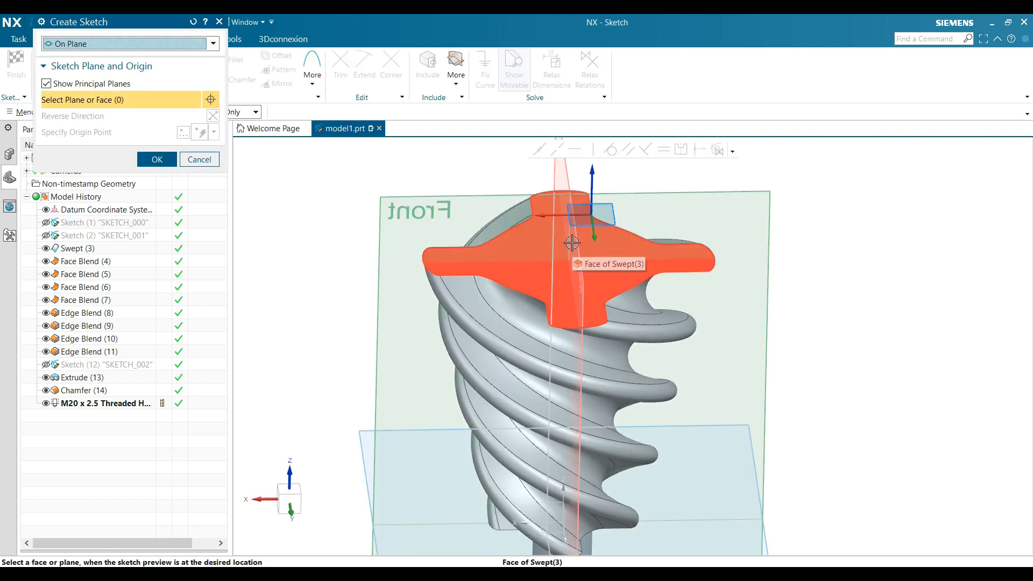
key("Home")
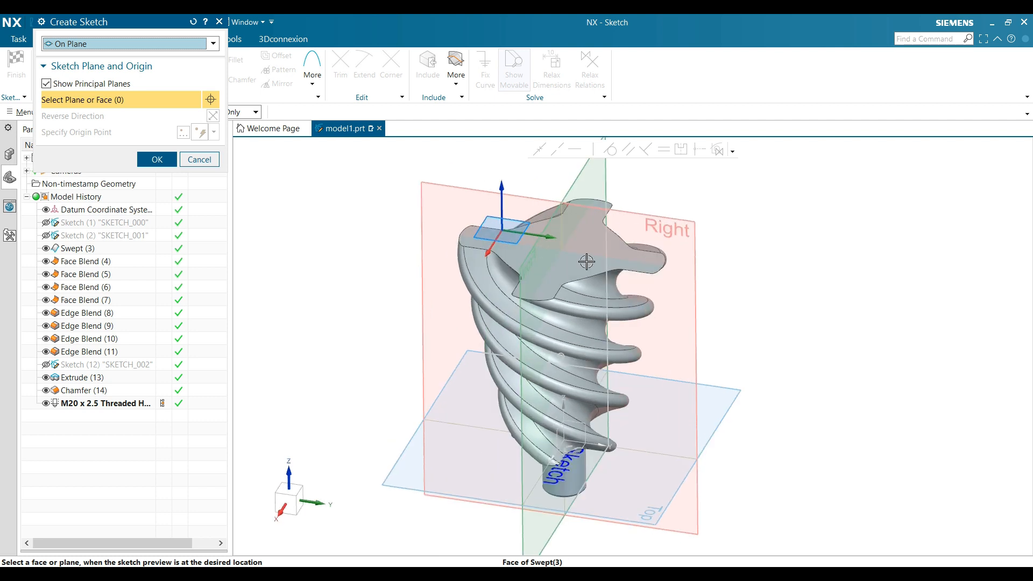
left_click(587, 262)
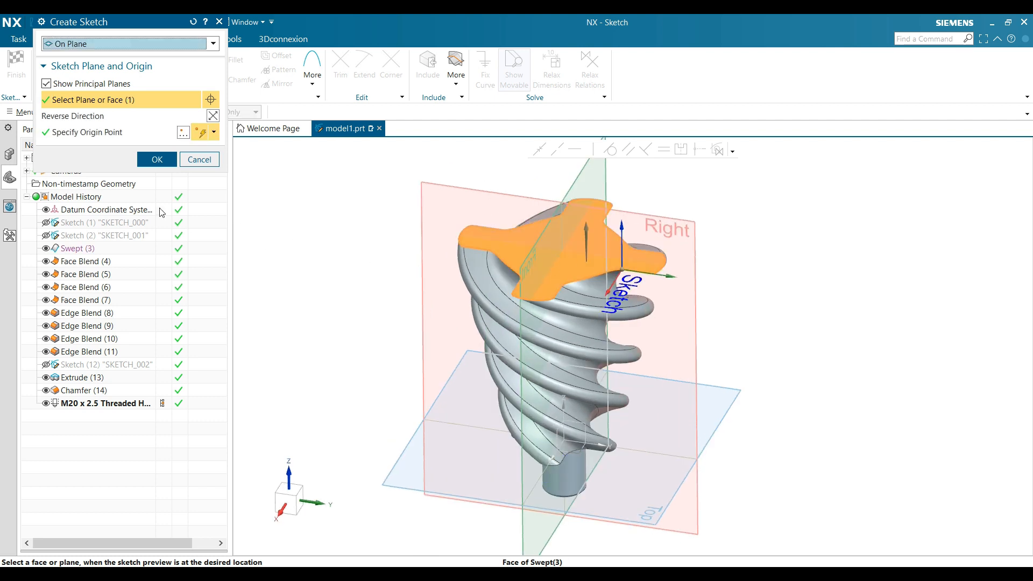
left_click(156, 160)
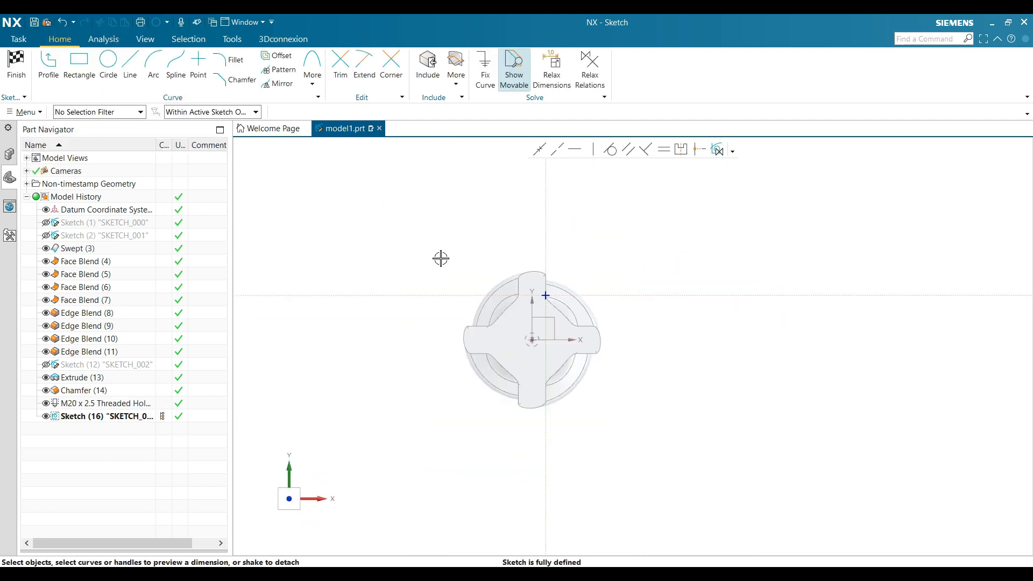
- Include the datum coordinate system's origin point in the wide-end sketch as a centre reference
left_click(428, 68)
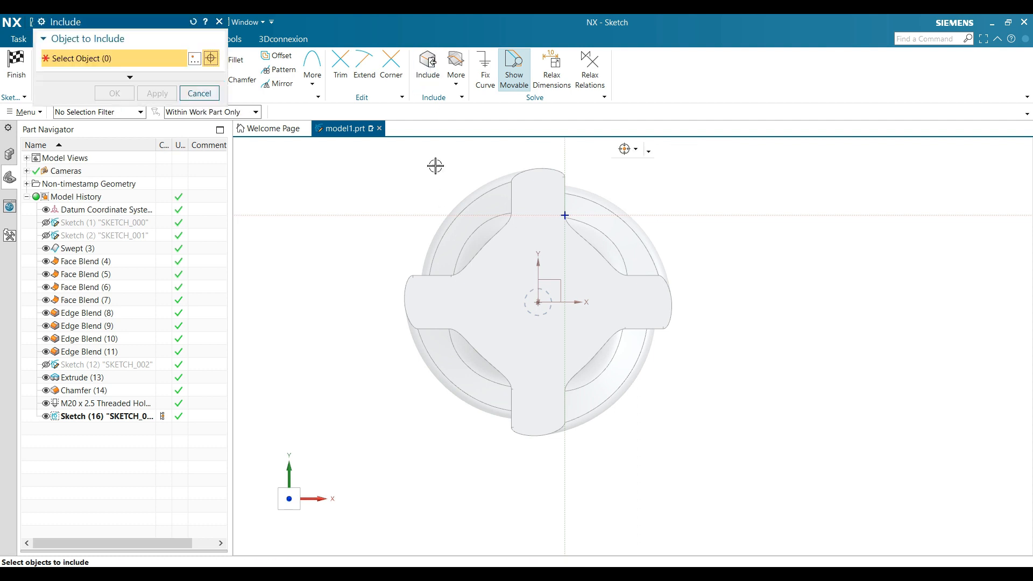
scroll(441, 218, "up", 3)
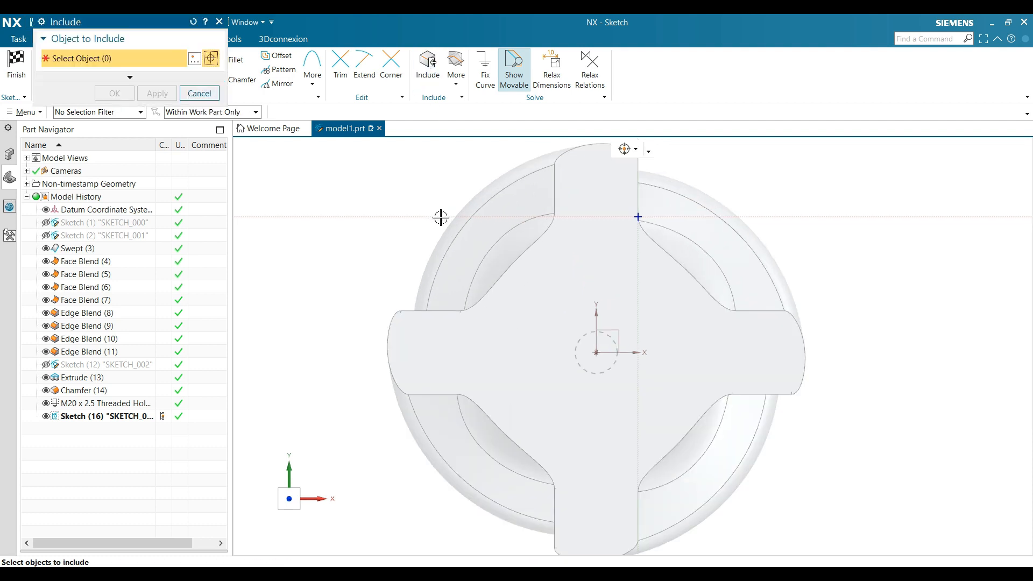
left_click(595, 352)
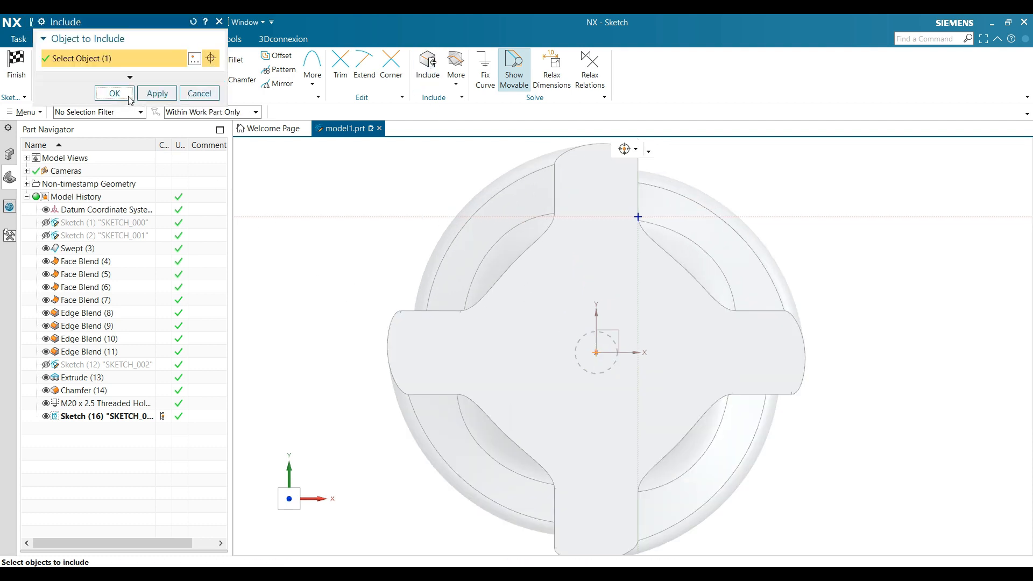
left_click(115, 94)
- Draw an 80 mm diameter circle centred on the included origin point
left_click(108, 64)
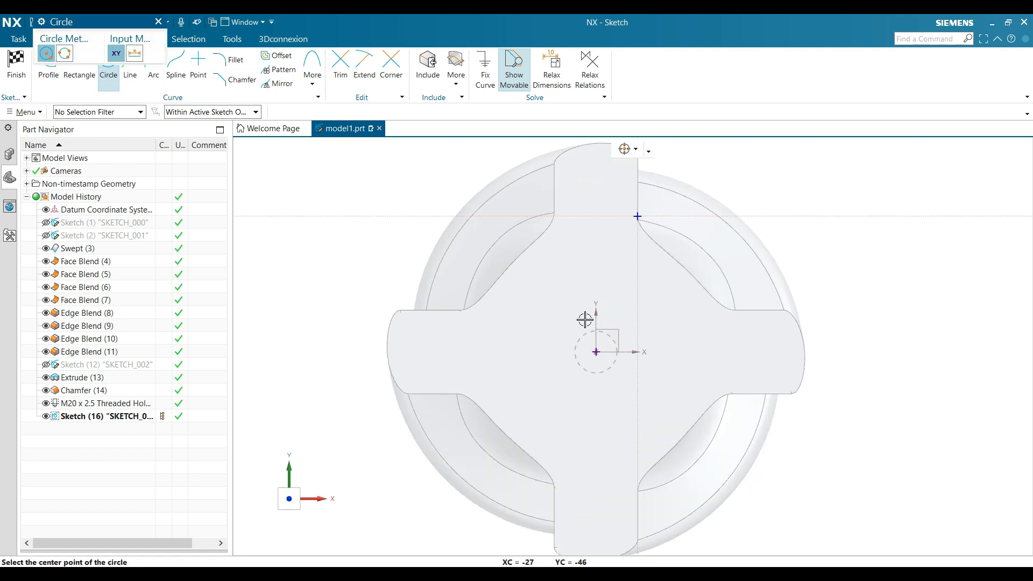
left_click(597, 352)
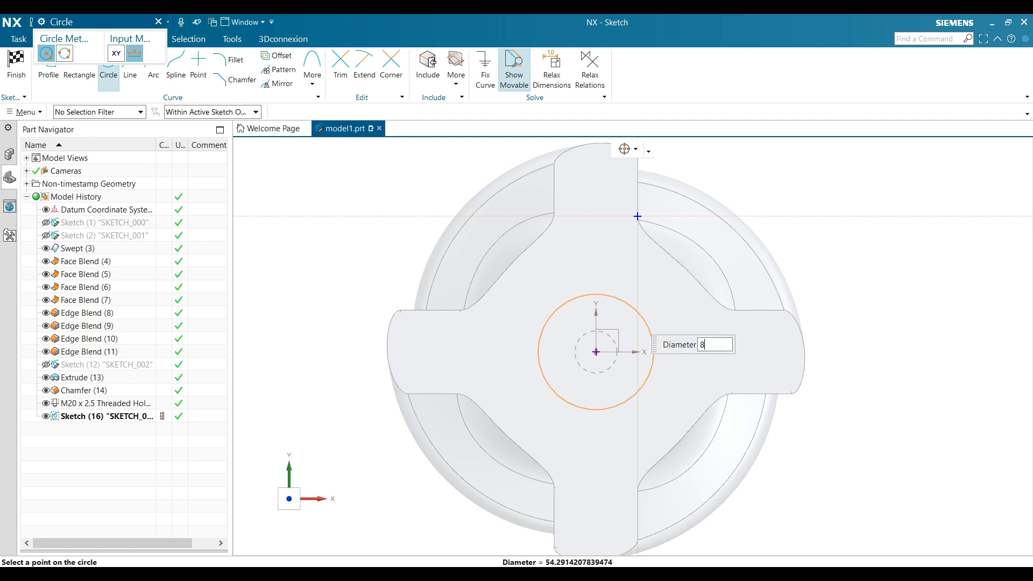
type("80")
key("Return")
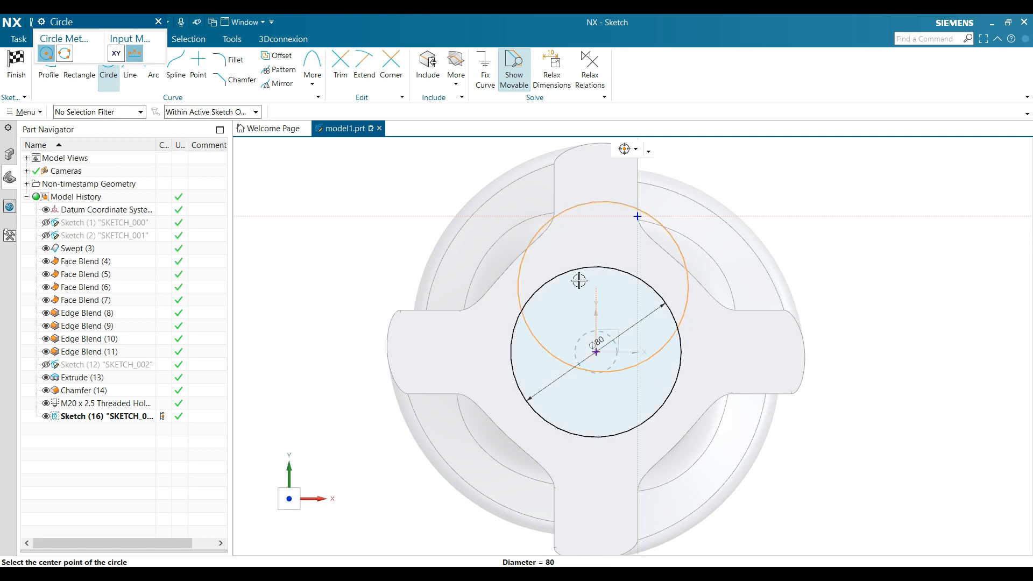
left_click(158, 22)
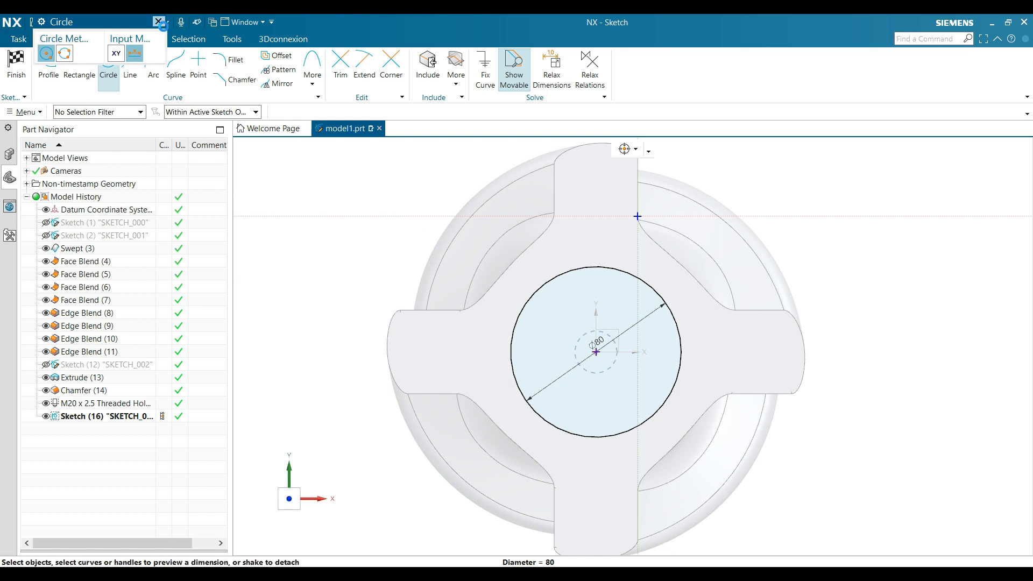
- Convert the 80 mm circle into a reference curve
scroll(392, 259, "down", 3)
scroll(455, 258, "up", 3)
left_click(536, 261)
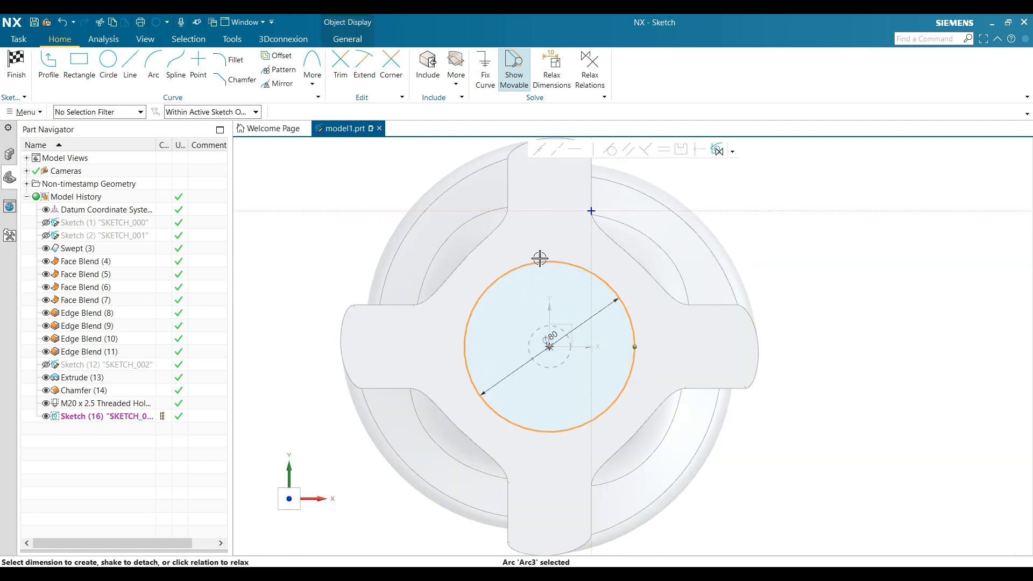
left_click(602, 241)
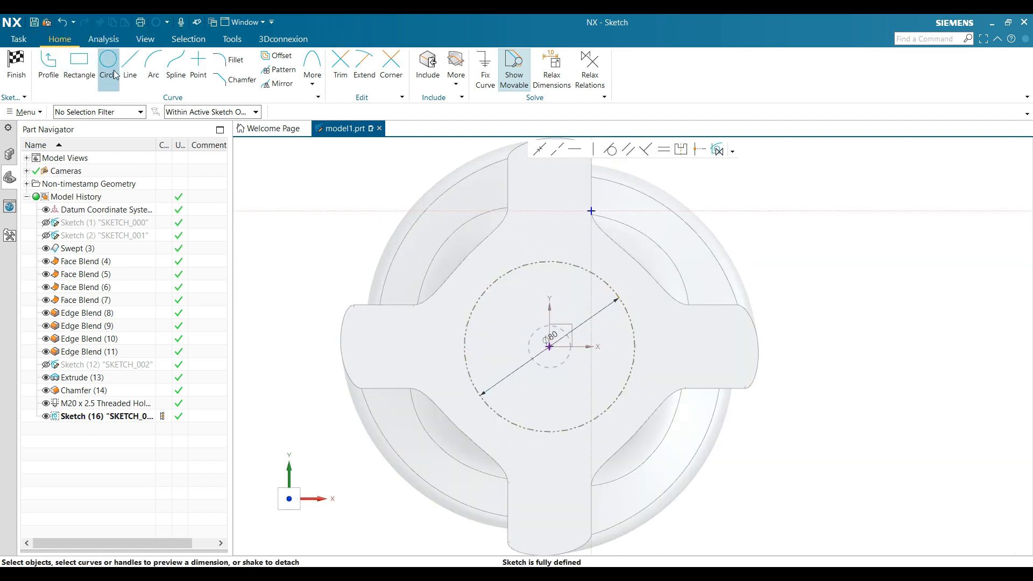
- Draw a six-sided polygon centred on the origin point, with an inscribed radius of about 26 mm
left_click(318, 89)
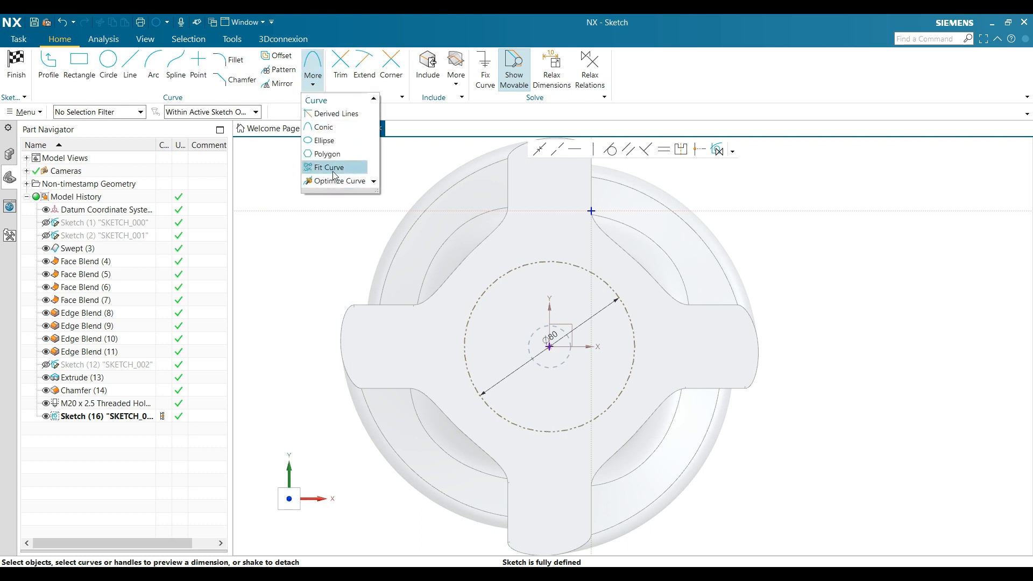
left_click(334, 155)
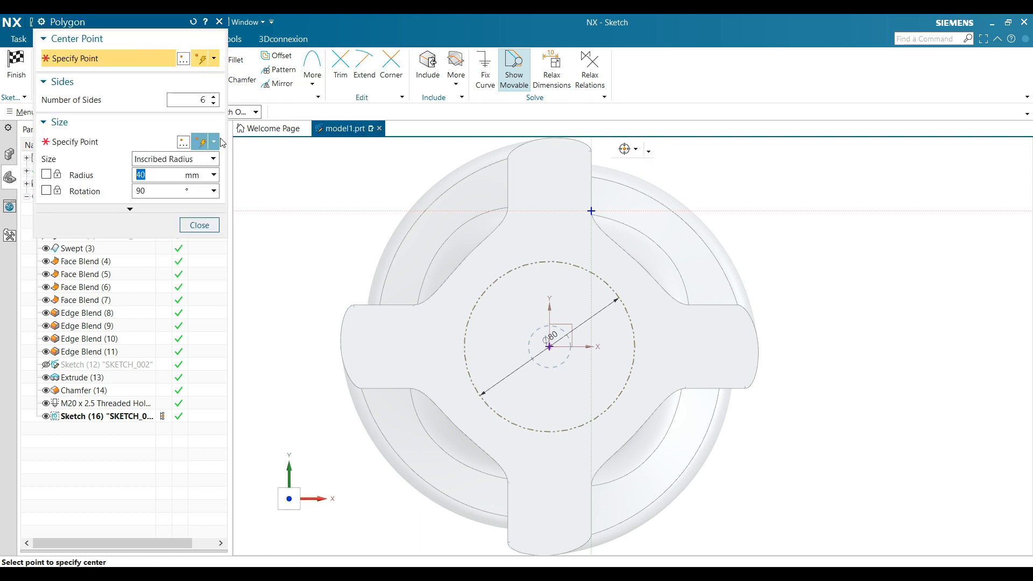
scroll(533, 318, "up", 3)
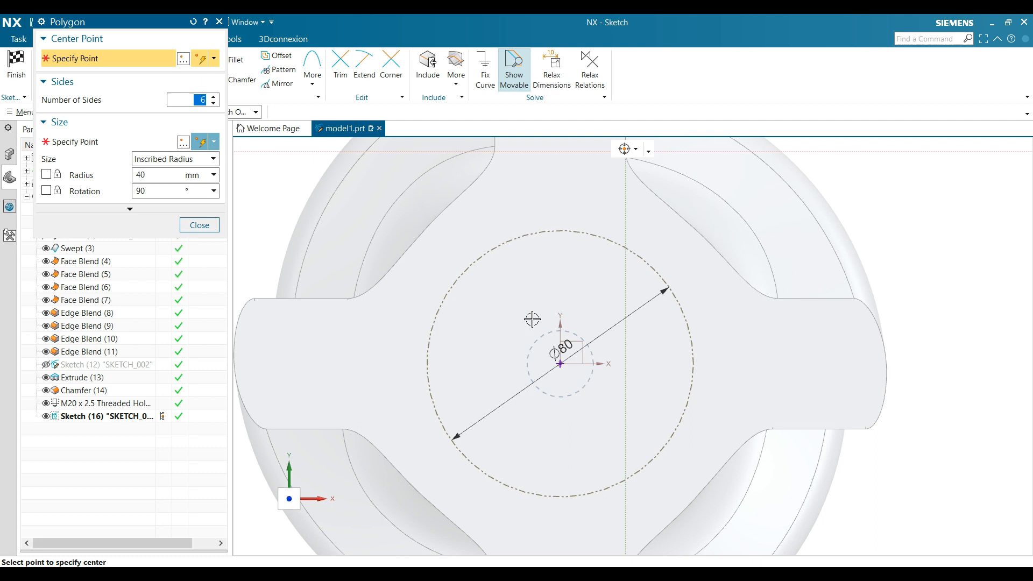
left_click(560, 364)
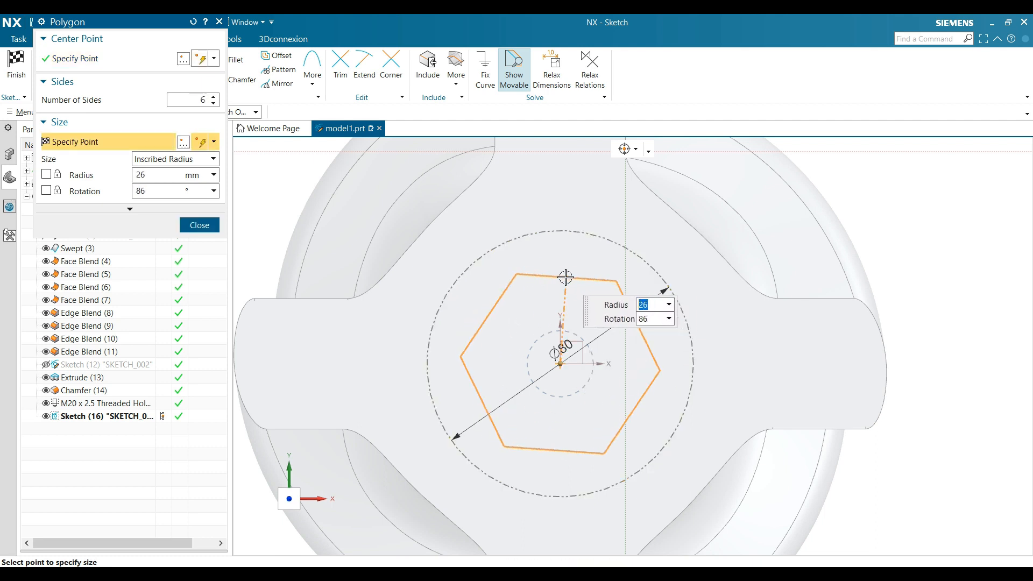
left_click(564, 277)
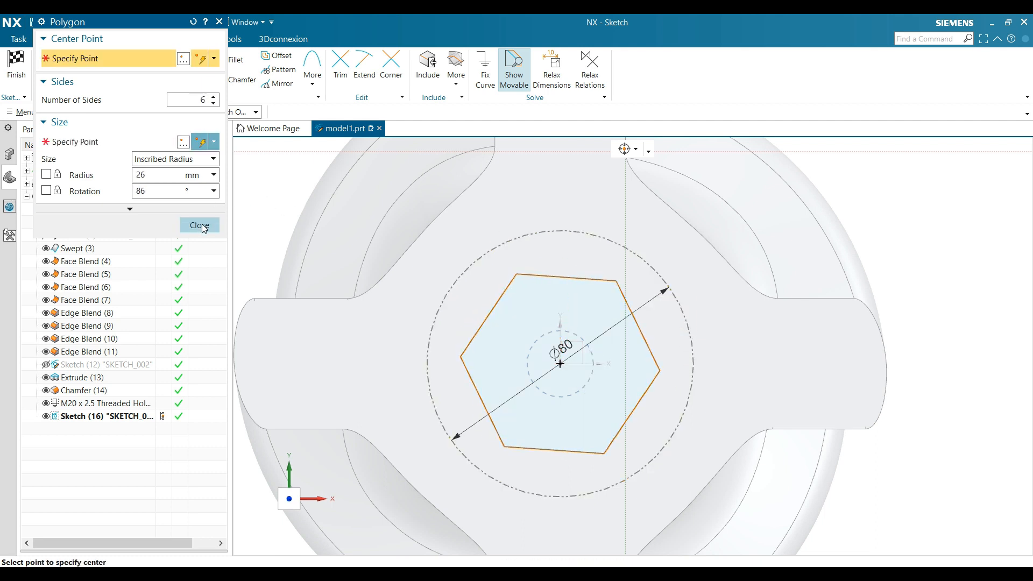
left_click(205, 228)
- Make the hexagon's upper edge horizontal
scroll(570, 276, "down", 2)
left_click(572, 276)
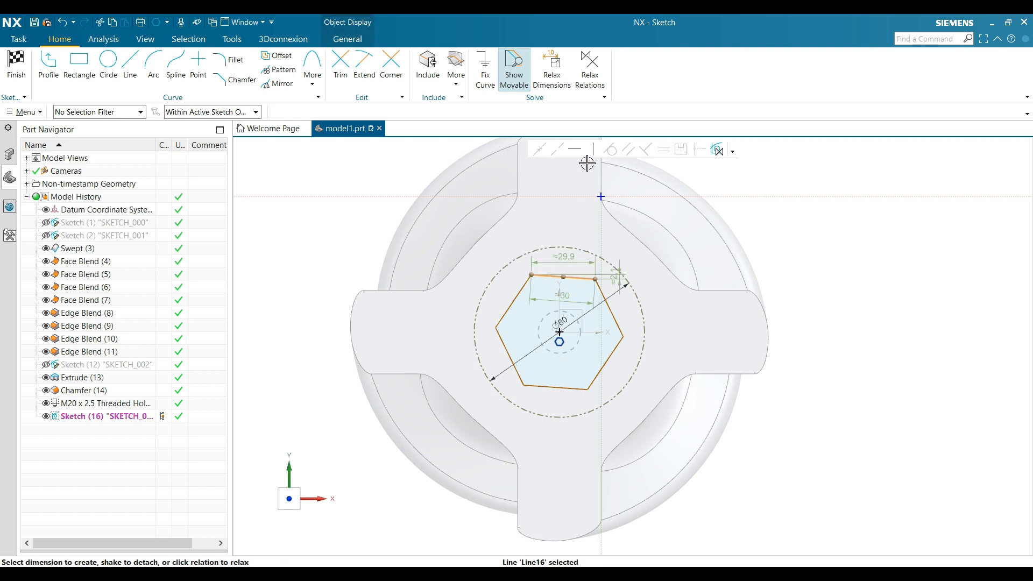
left_click(582, 152)
- Make the hexagon's upper corner coincident with the 80 mm reference circle and finish the sketch
scroll(618, 242, "up", 2)
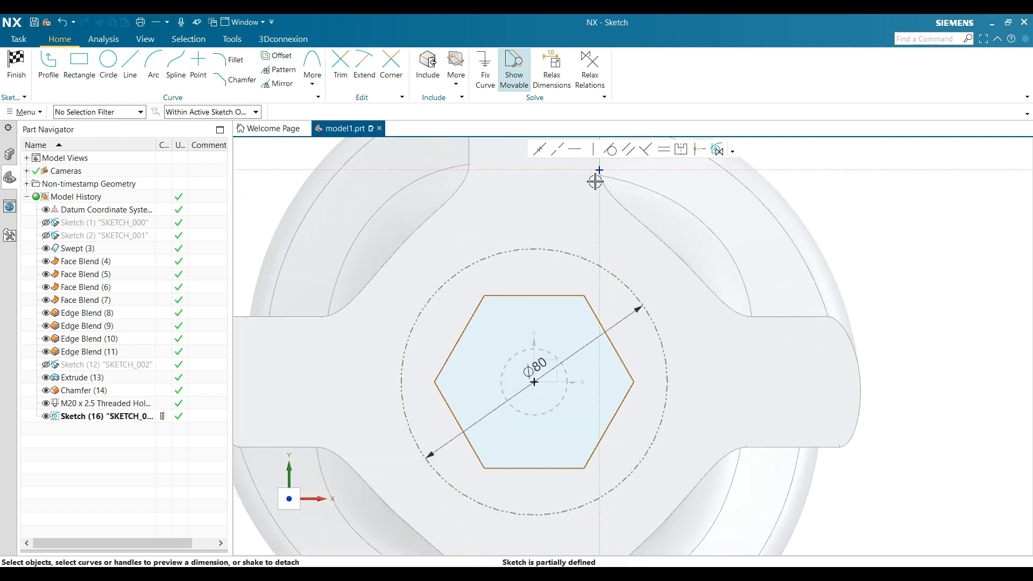
left_click(545, 149)
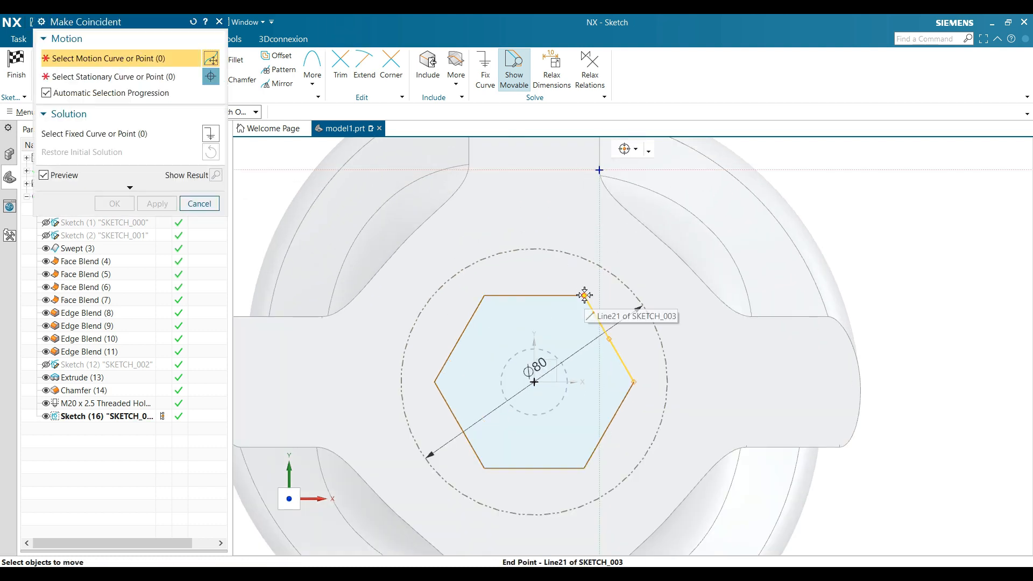
left_click(584, 295)
left_click(591, 259)
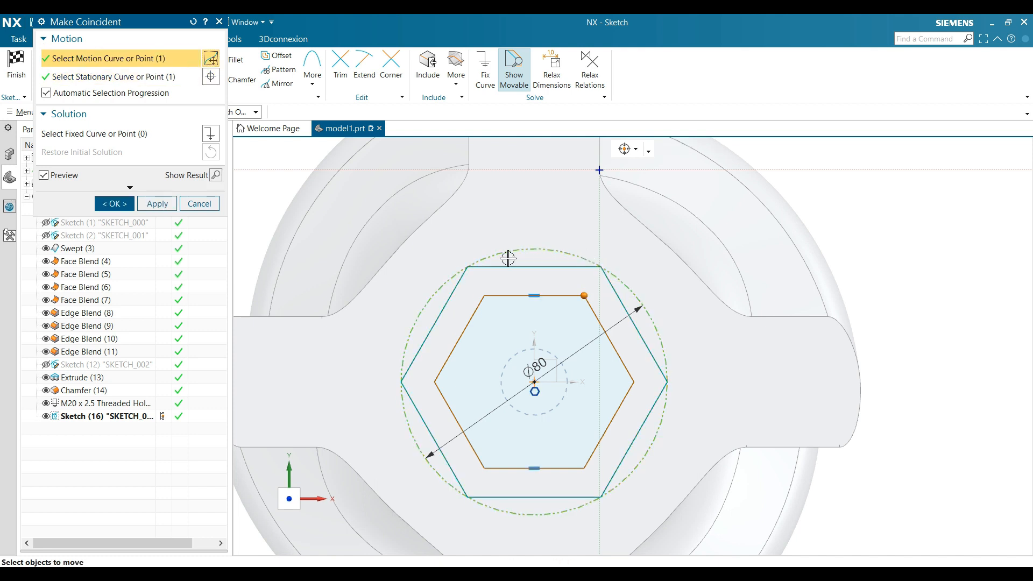
left_click(114, 203)
scroll(550, 246, "down", 4)
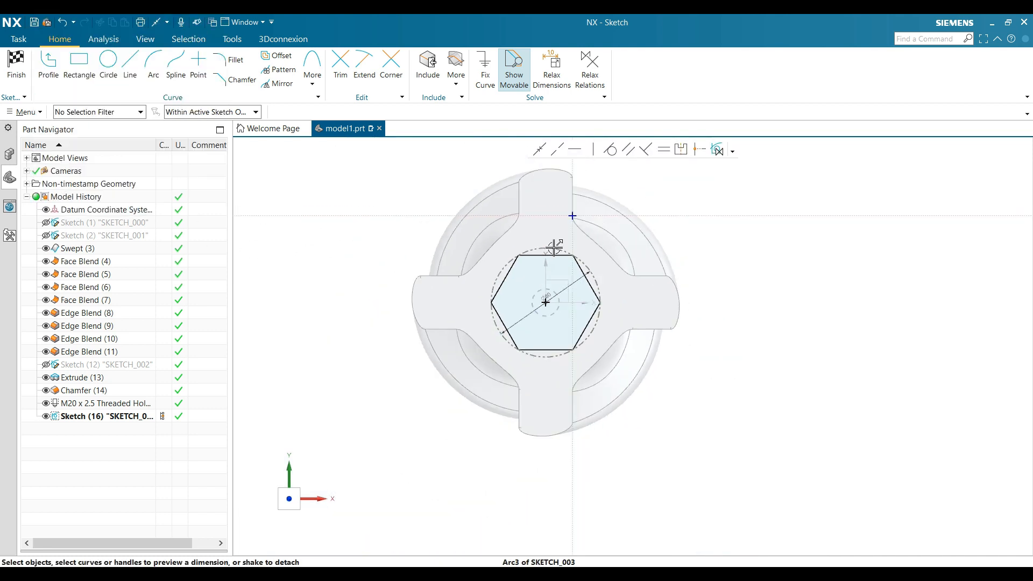
left_click(29, 80)
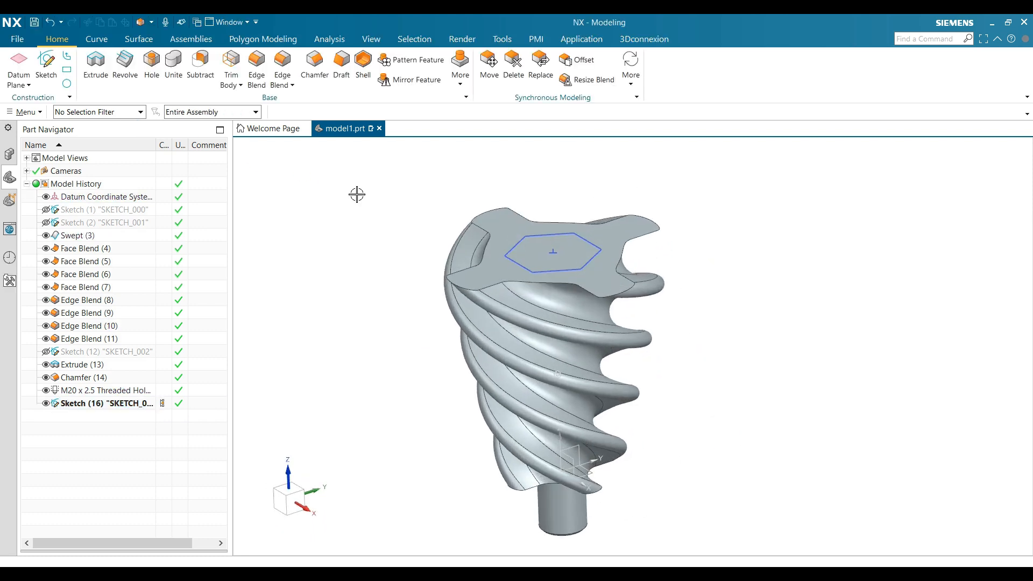
- Extrude the connected hexagon curves 50 mm outward from the wide end face, united with the screw body
left_click(98, 69)
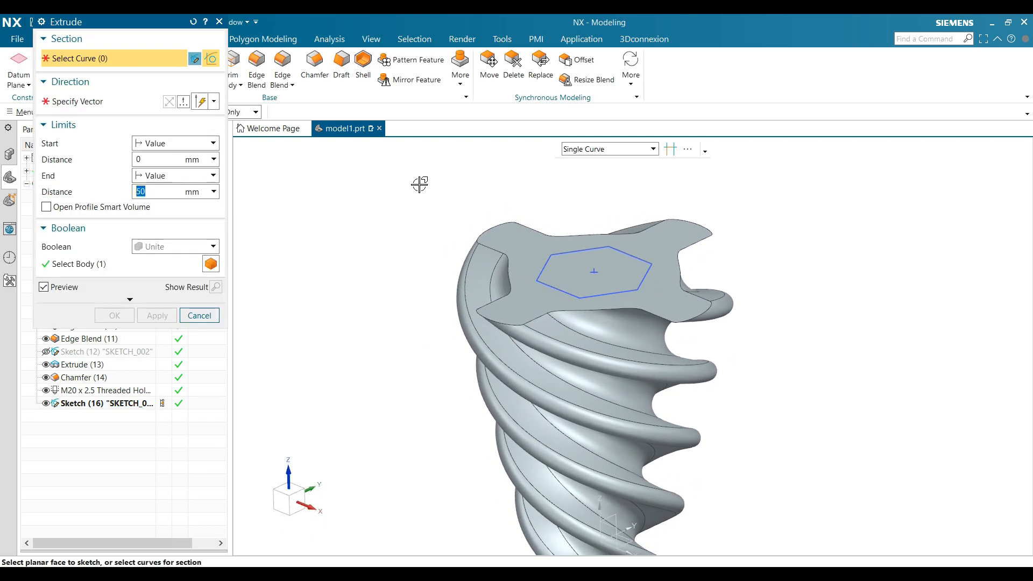
left_click(619, 149)
left_click(591, 174)
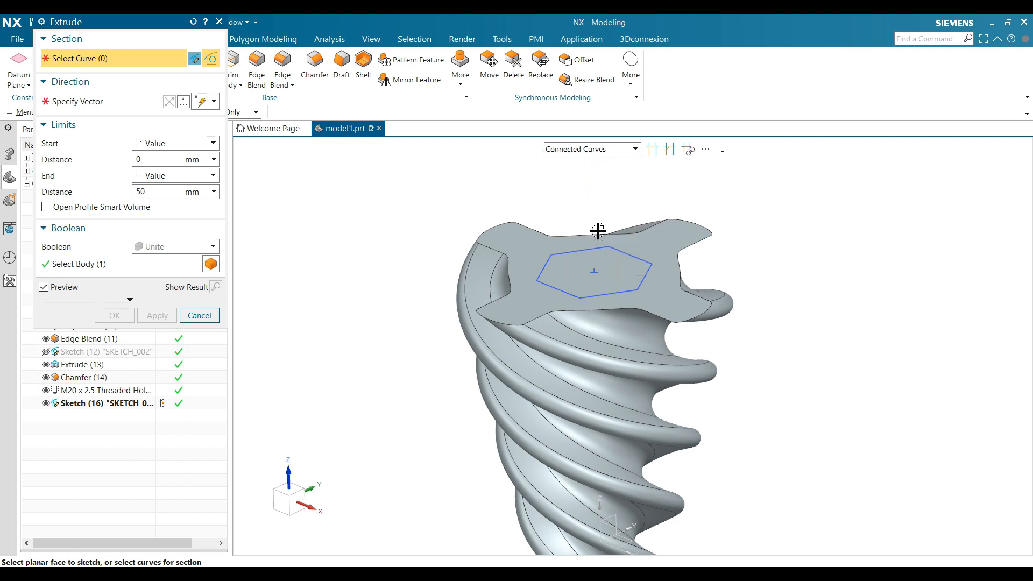
left_click(600, 244)
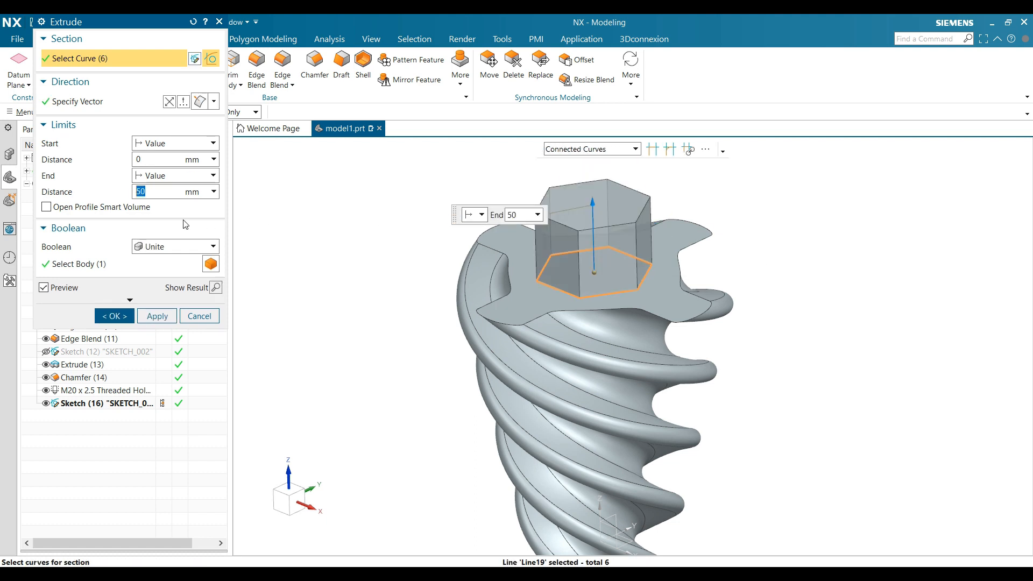
left_click(128, 319)
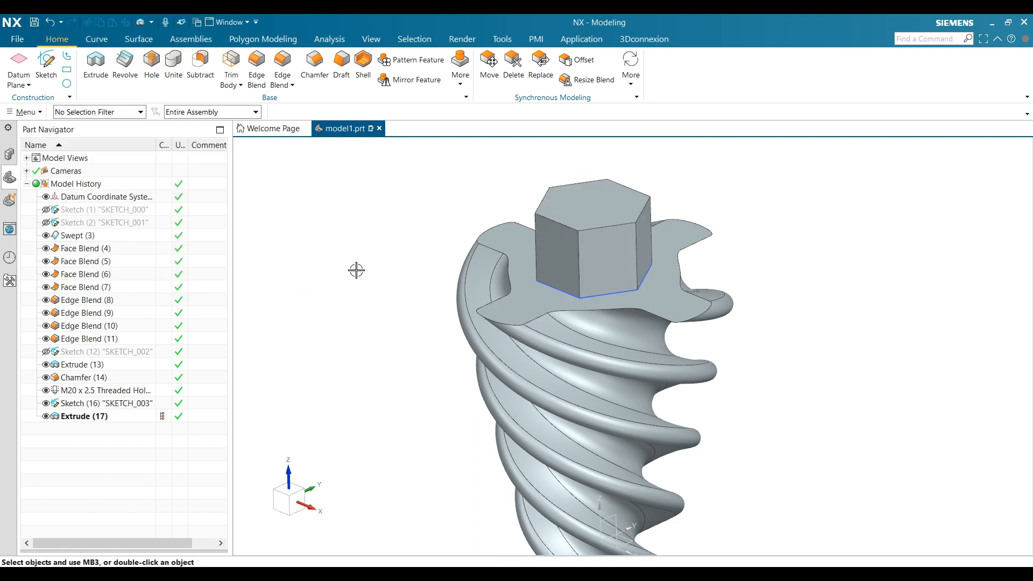
- Hide the hexagon sketch at the base of the extruded hex
left_click(510, 280)
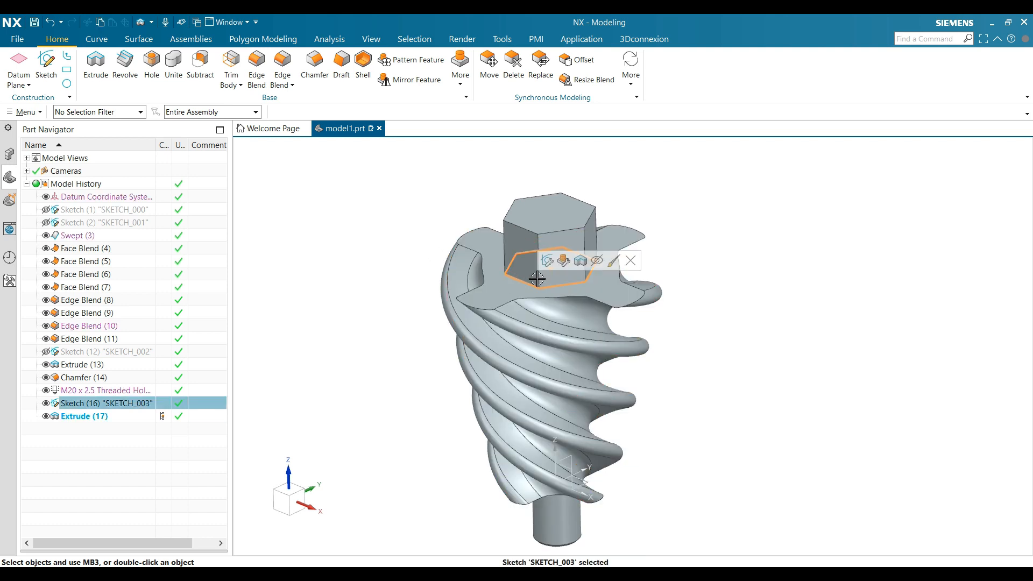
key("ctrl+b")
scroll(406, 219, "down", 2)
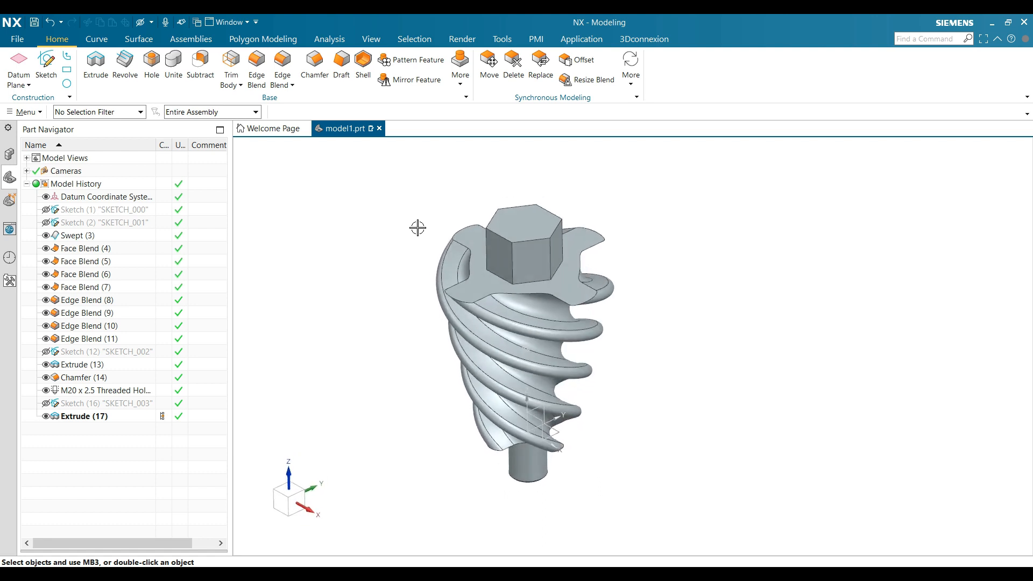
- Start a new sketch on the XZ plane of the datum coordinate system
left_click(48, 70)
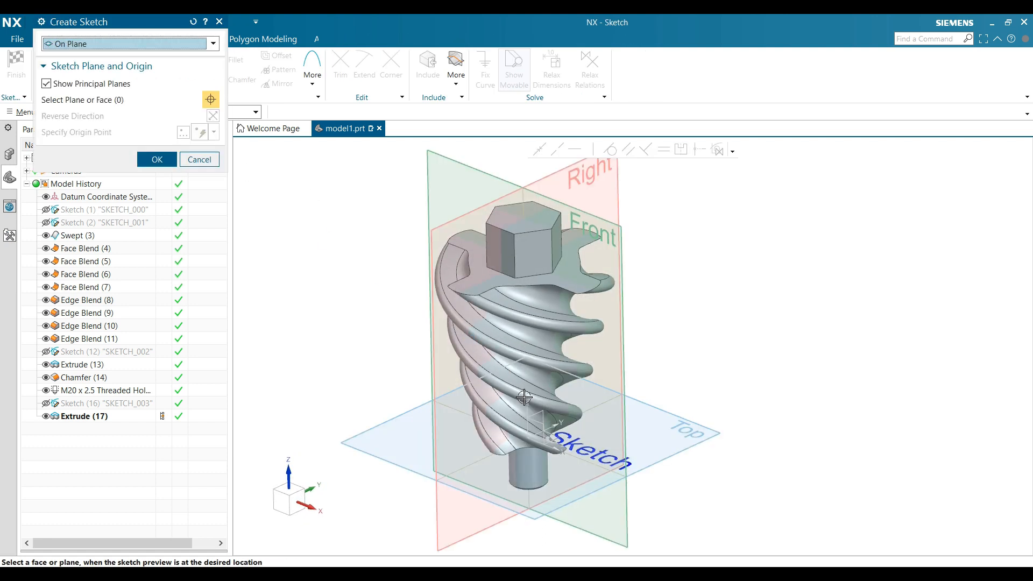
left_click(535, 425)
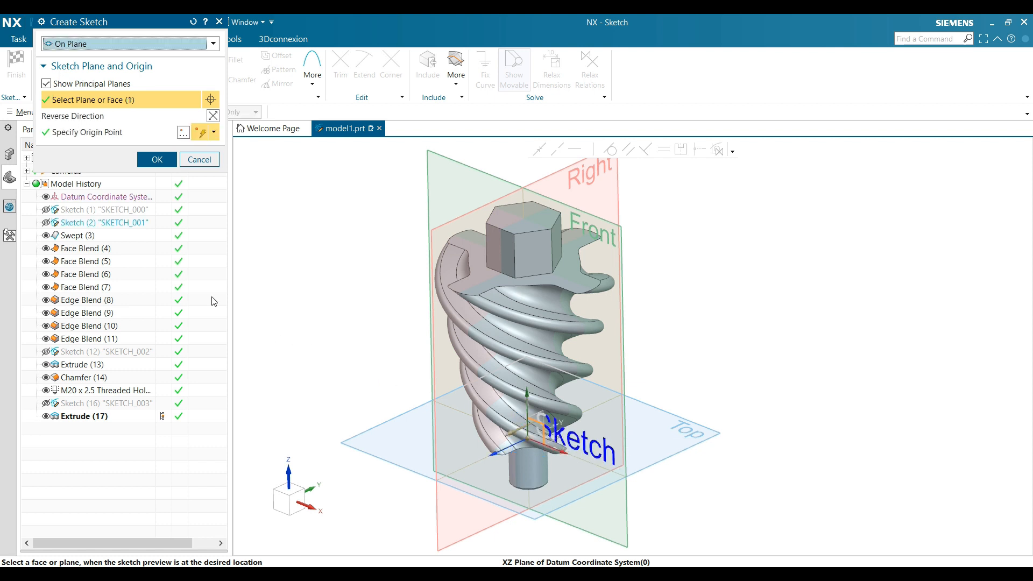
left_click(153, 161)
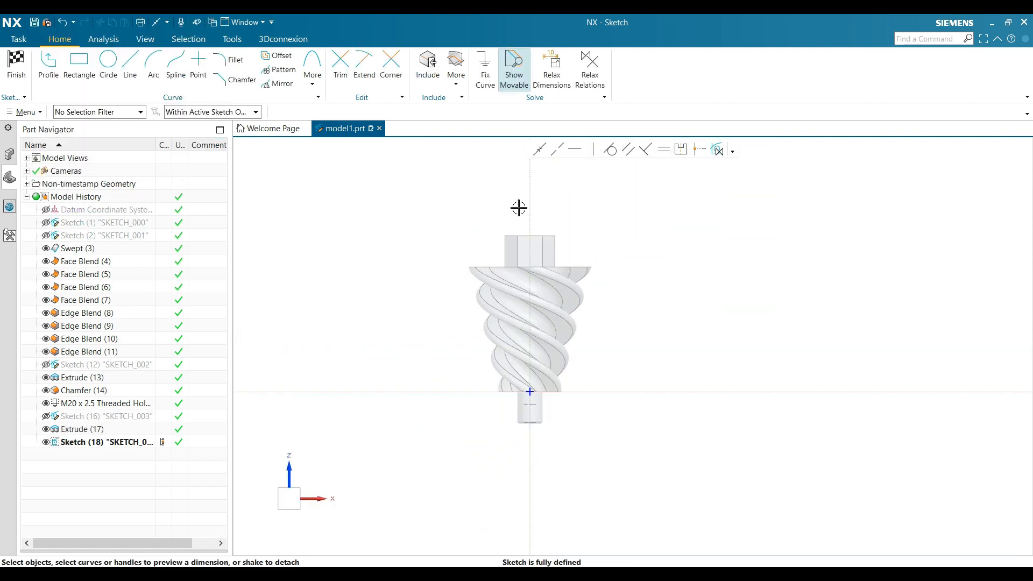
- Include the hex's outer top corner point and its adjoining top and vertical edges in the sketch as references
scroll(544, 232, "up", 6)
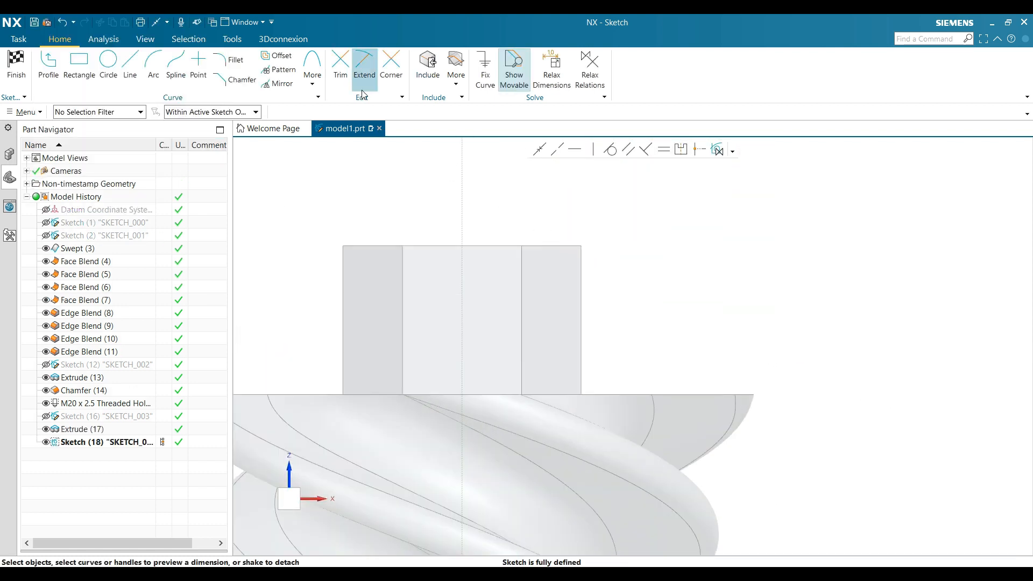
left_click(428, 66)
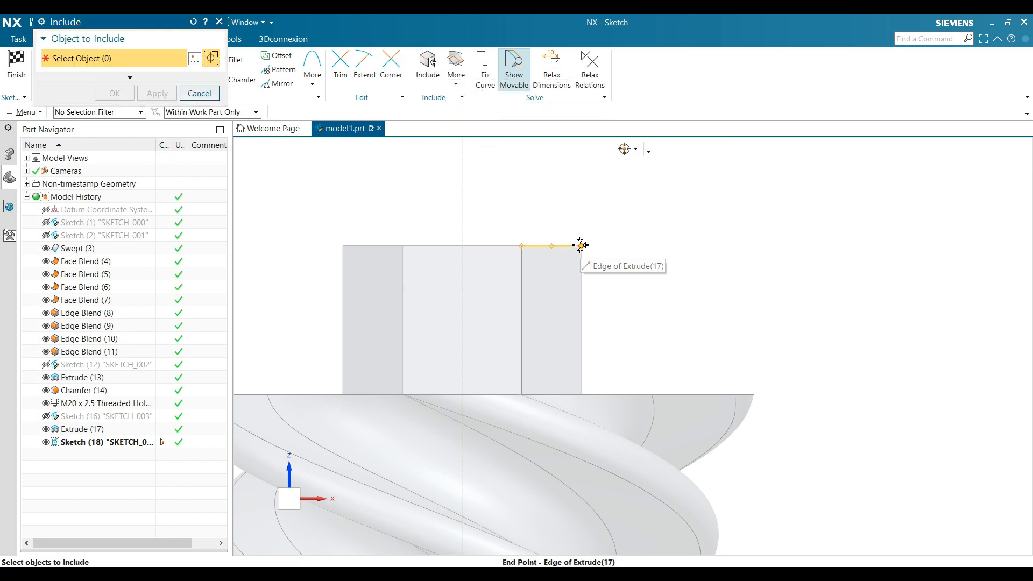
left_click(580, 246)
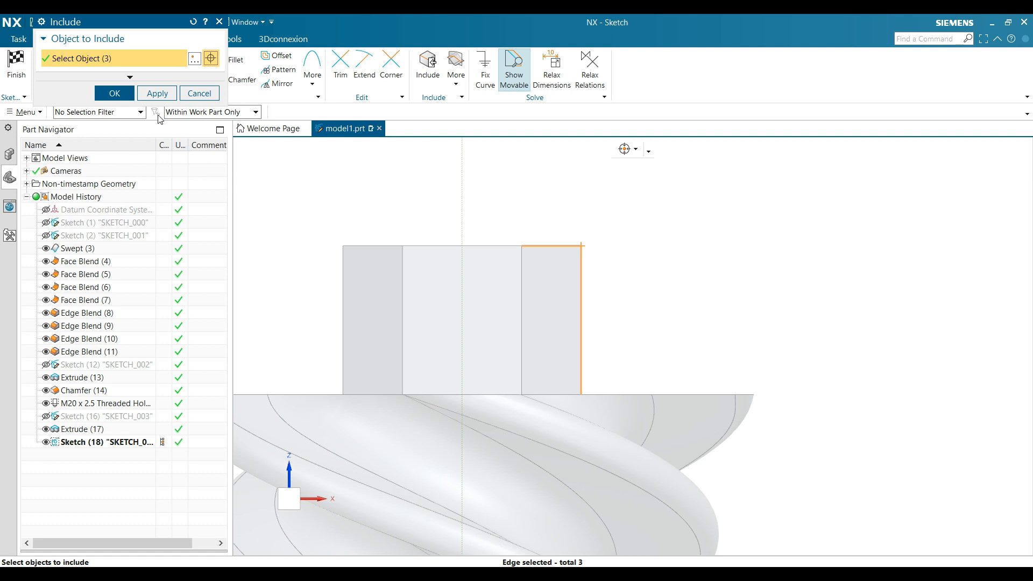
left_click(115, 93)
- Draw a slanted line across the hex's outer top corner between the two included edges, about 14 mm wide horizontally
scroll(553, 233, "up", 3)
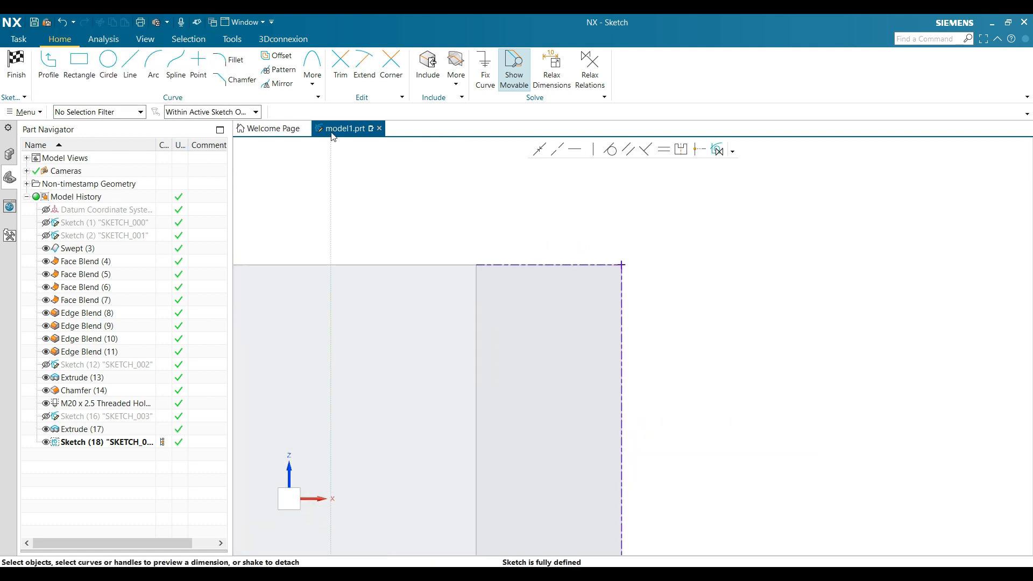
left_click(128, 75)
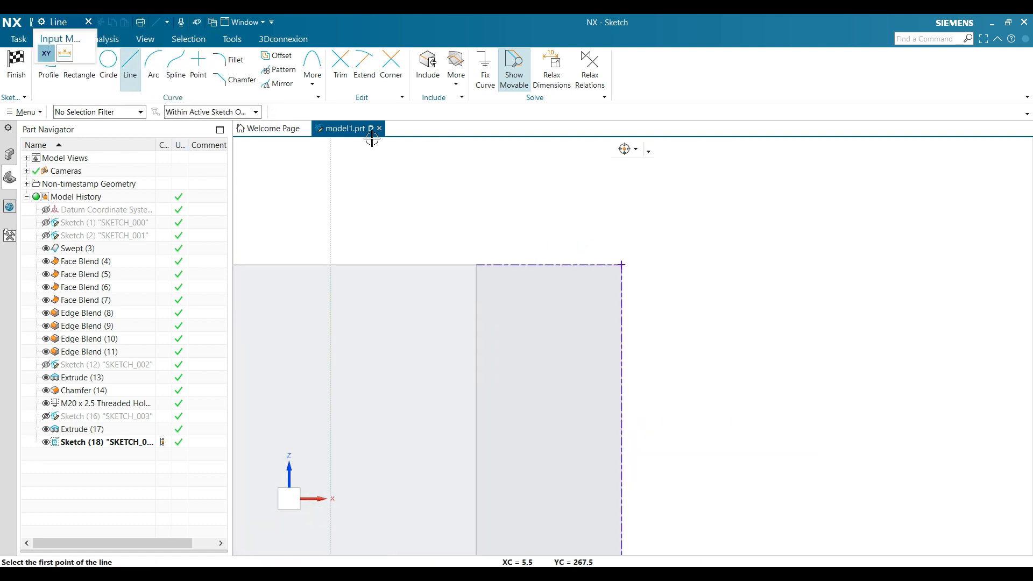
left_click(521, 265)
left_click(623, 390)
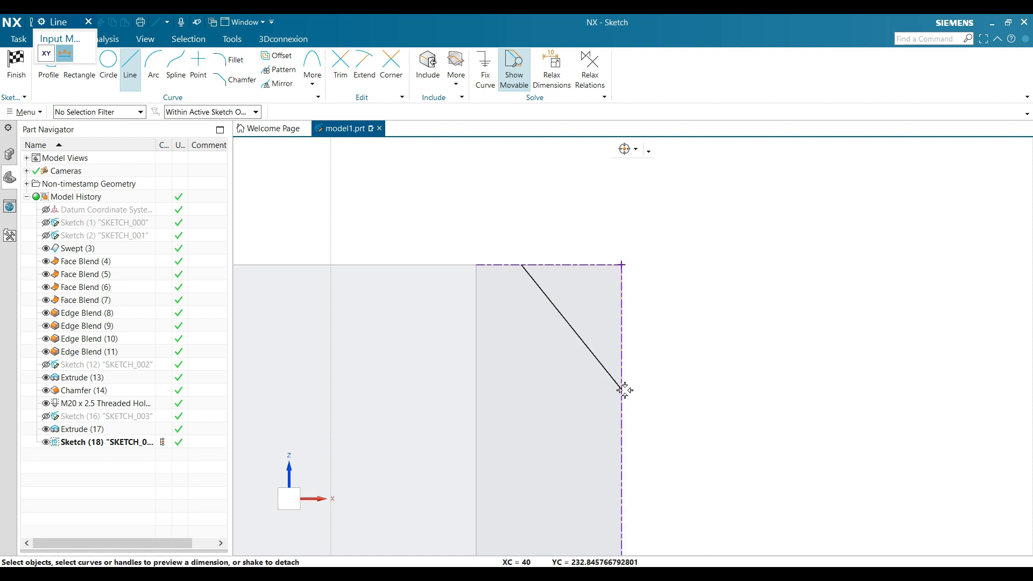
scroll(563, 219, "down", 3)
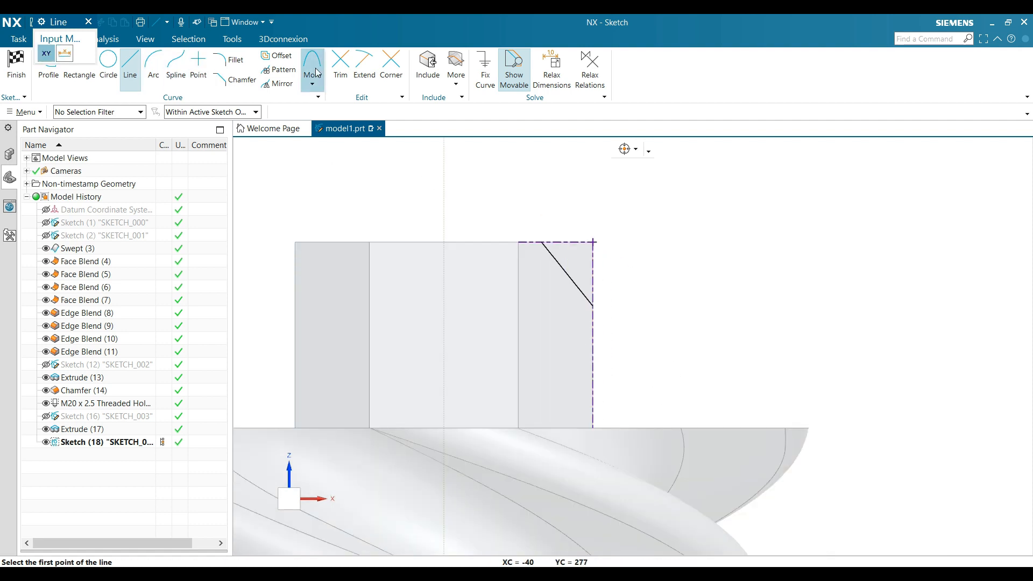
key("Escape")
- Dimension the slanted line's lower endpoint 46 mm above the hex's base corner
scroll(636, 230, "down", 2)
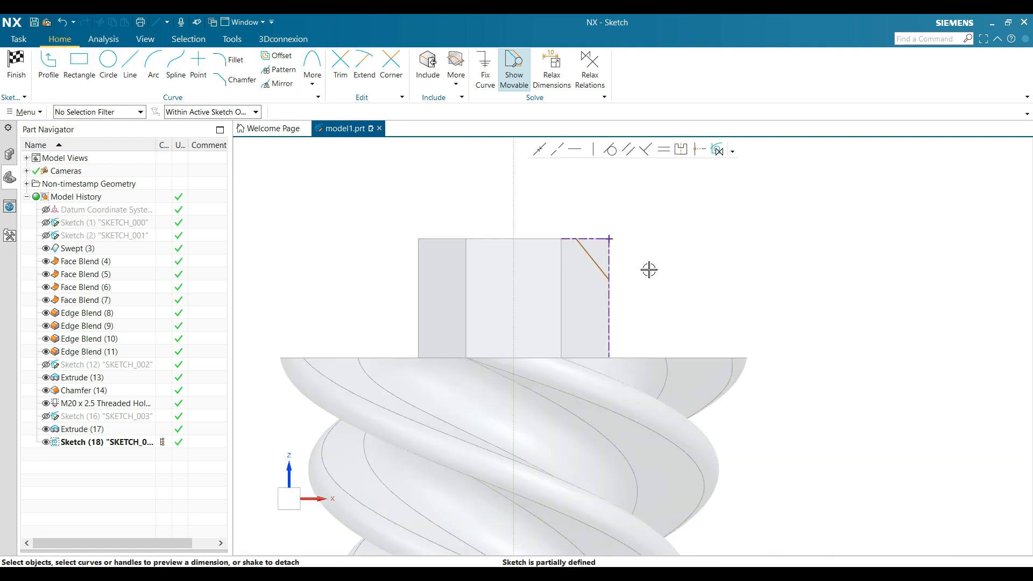
scroll(649, 270, "up", 2)
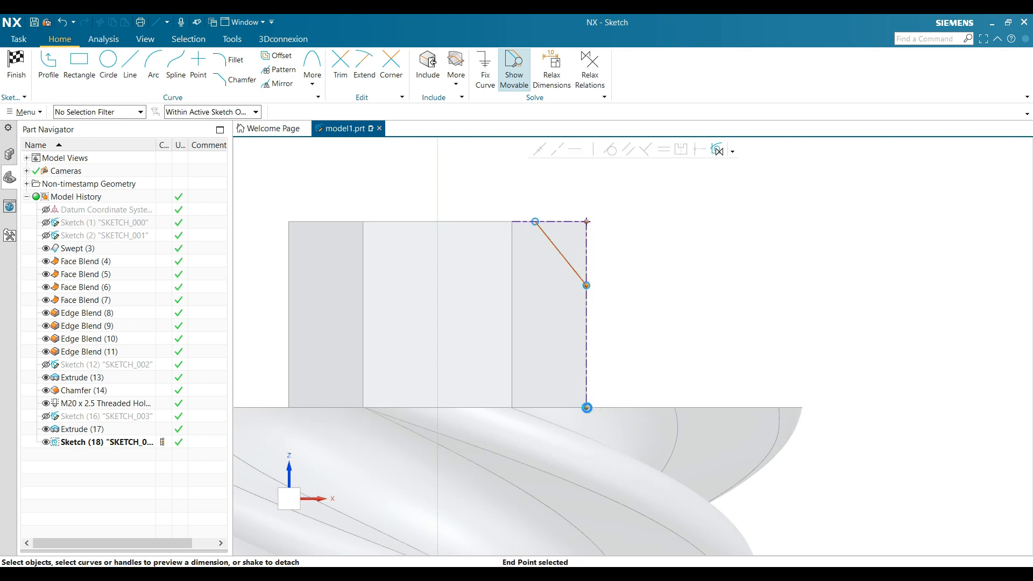
left_click(627, 346)
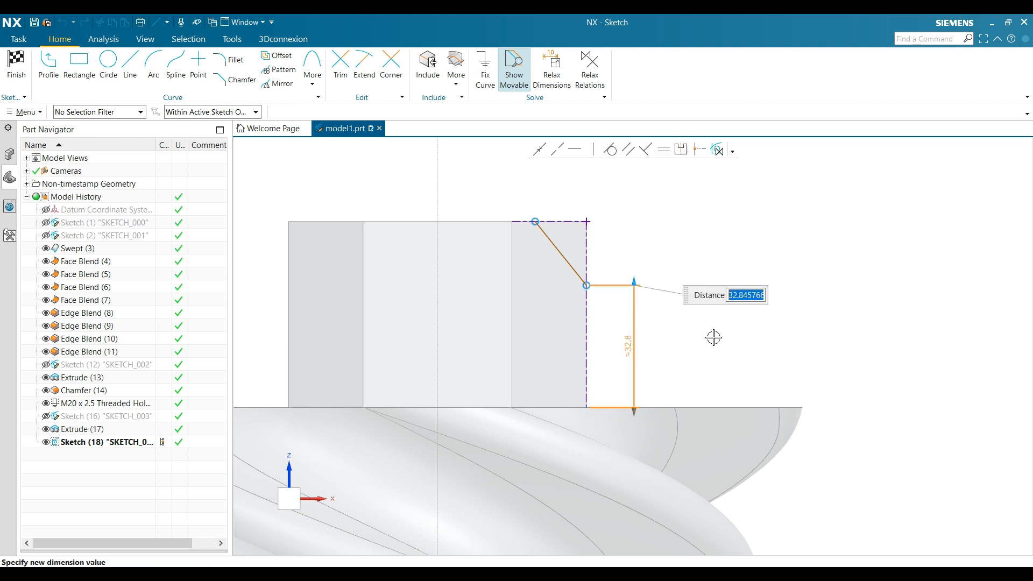
key("Return")
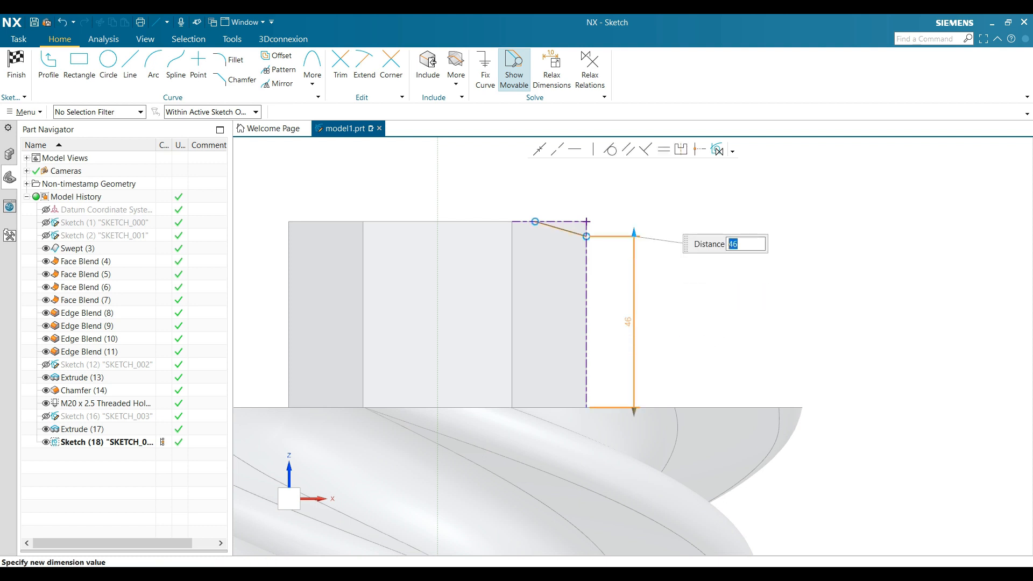
key("Escape")
scroll(581, 187, "up", 4)
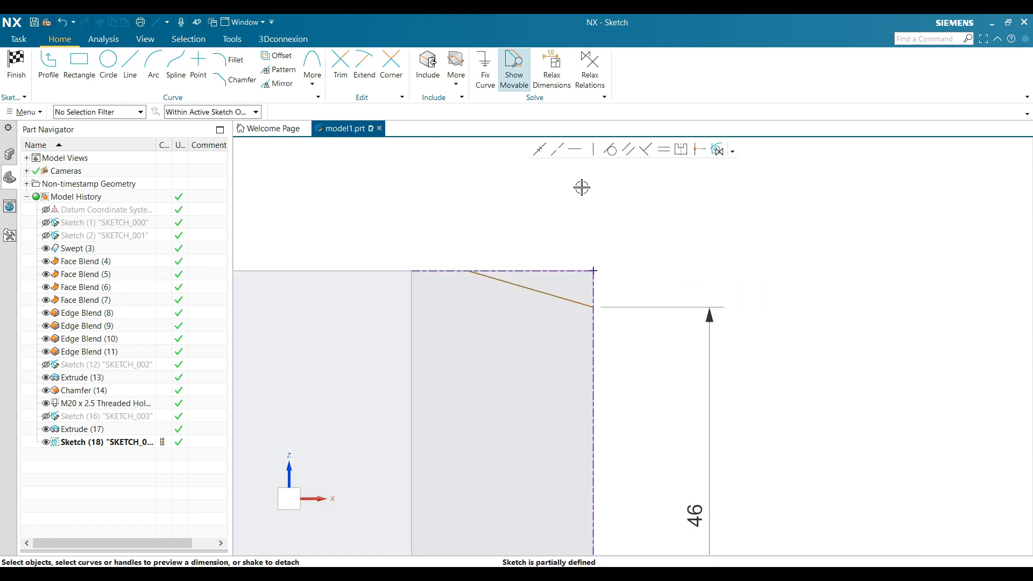
left_click(560, 295)
left_click(596, 331)
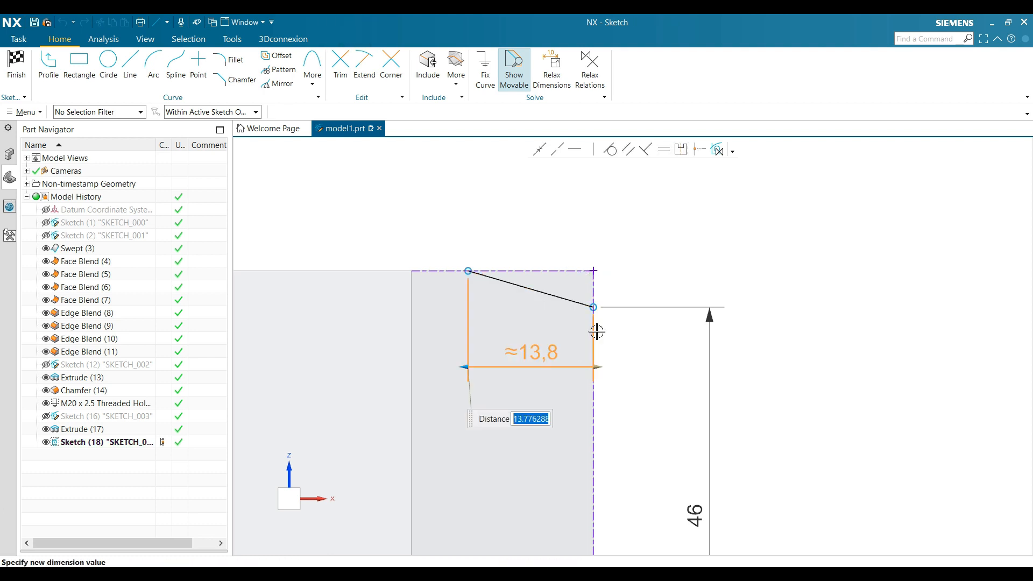
key("Escape")
left_click(551, 361)
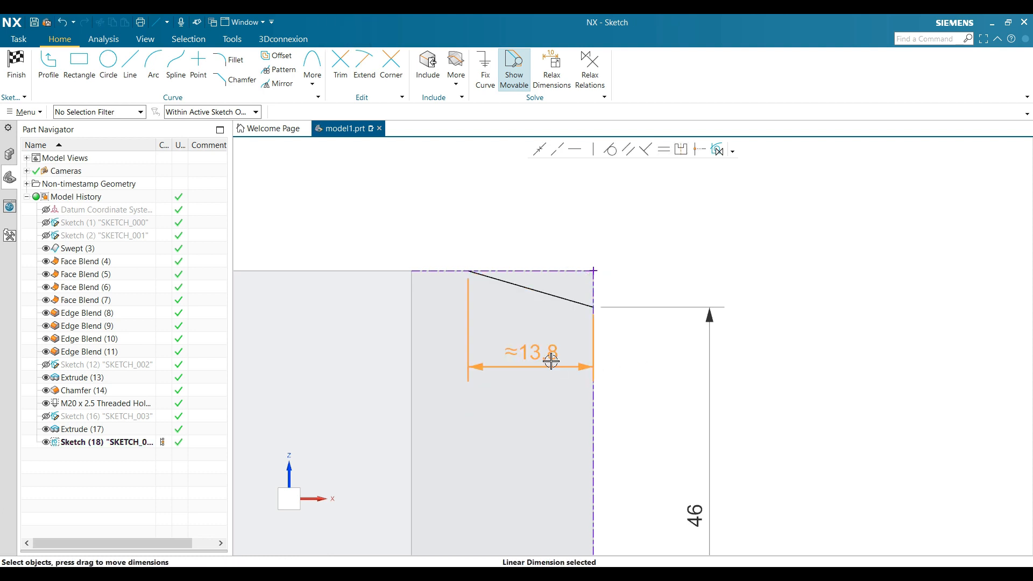
key("Delete")
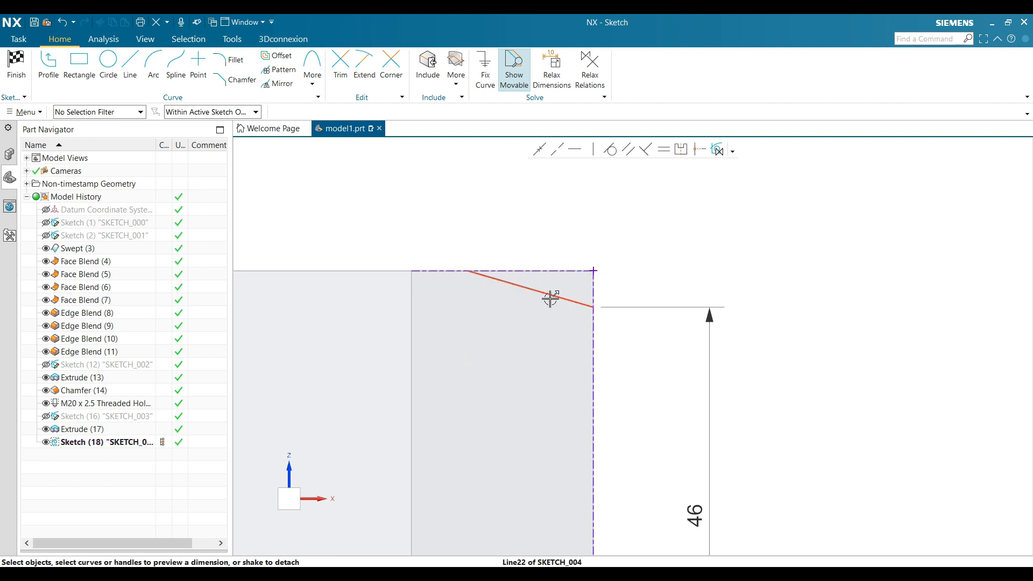
- Dimension the angle between the slanted line and the hex's vertical edge at 60°
left_click(573, 297)
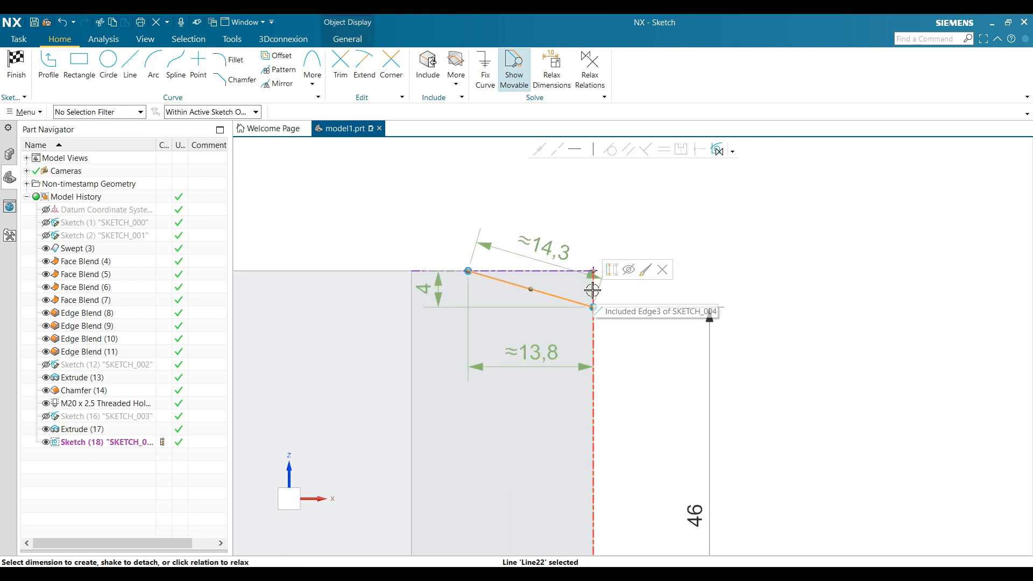
left_click(593, 301)
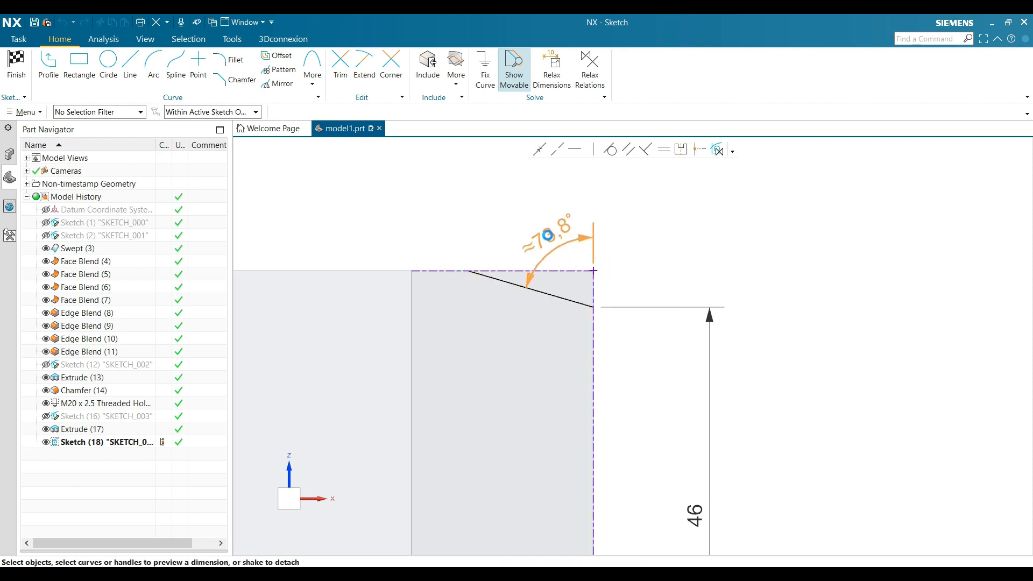
left_click(547, 236)
type("60")
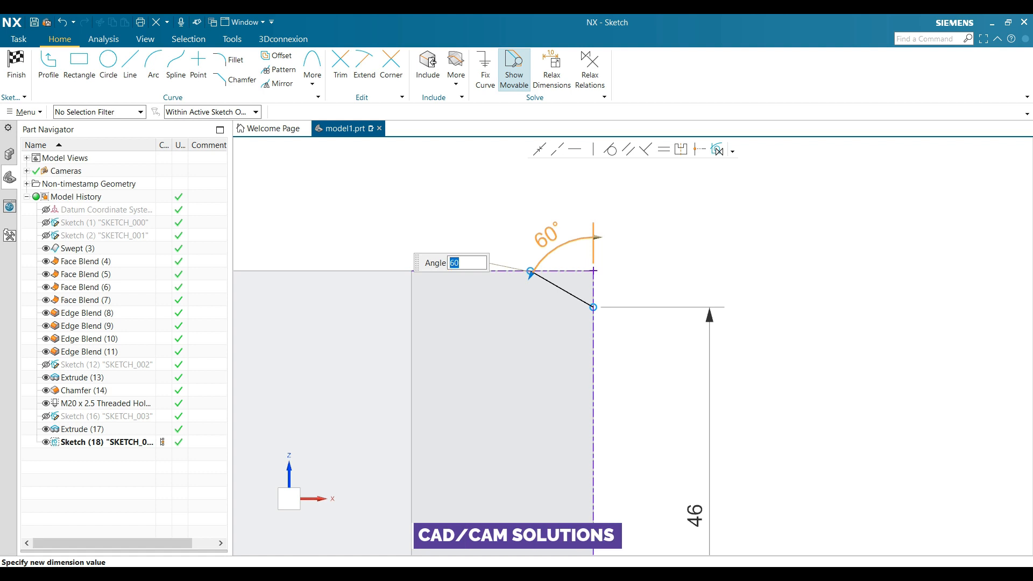
key("Return")
- Close the corner triangle with profile lines along the hex's top and vertical edges, and finish the sketch
scroll(625, 281, "up", 4)
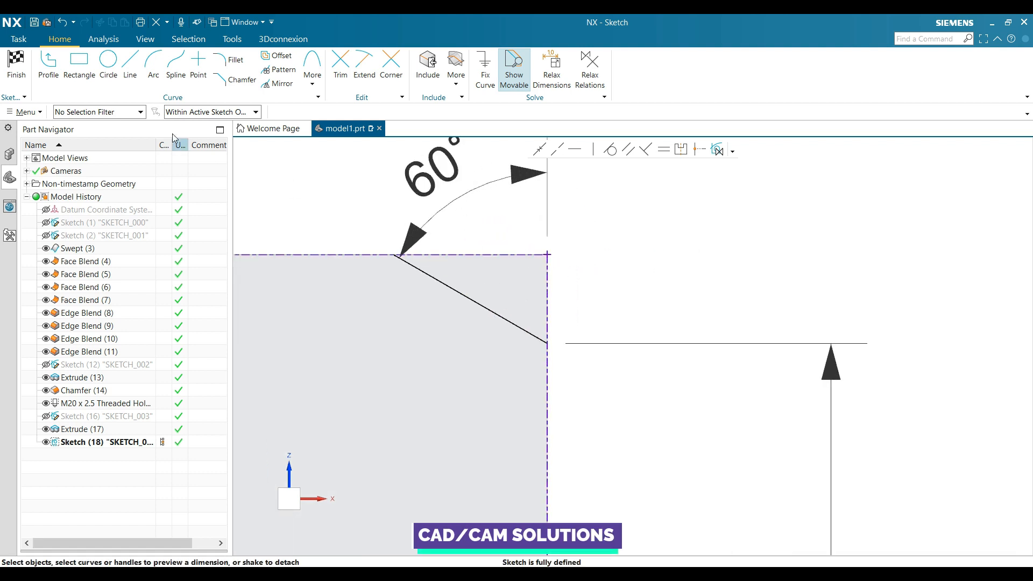
left_click(48, 70)
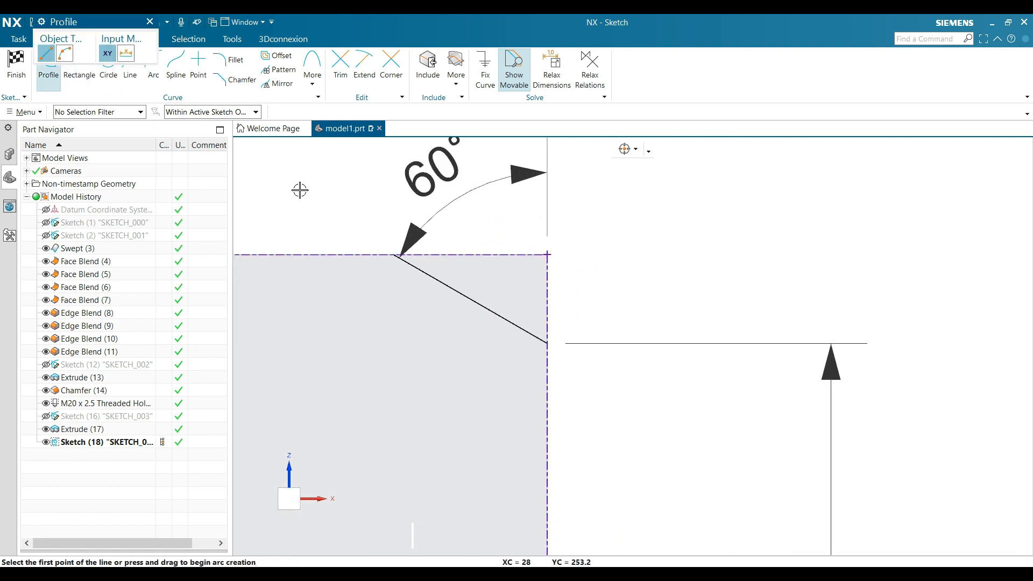
left_click(396, 254)
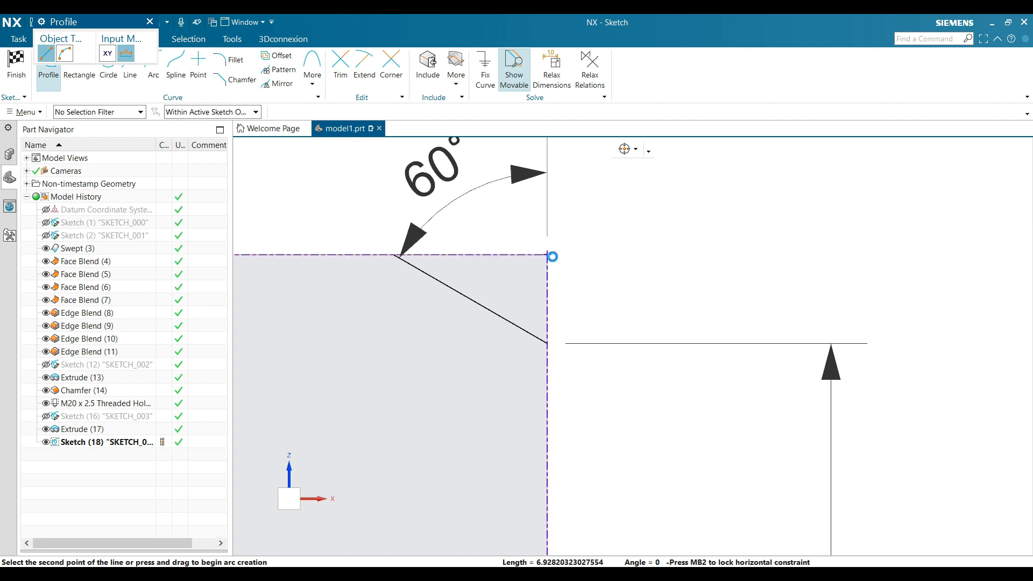
left_click(549, 255)
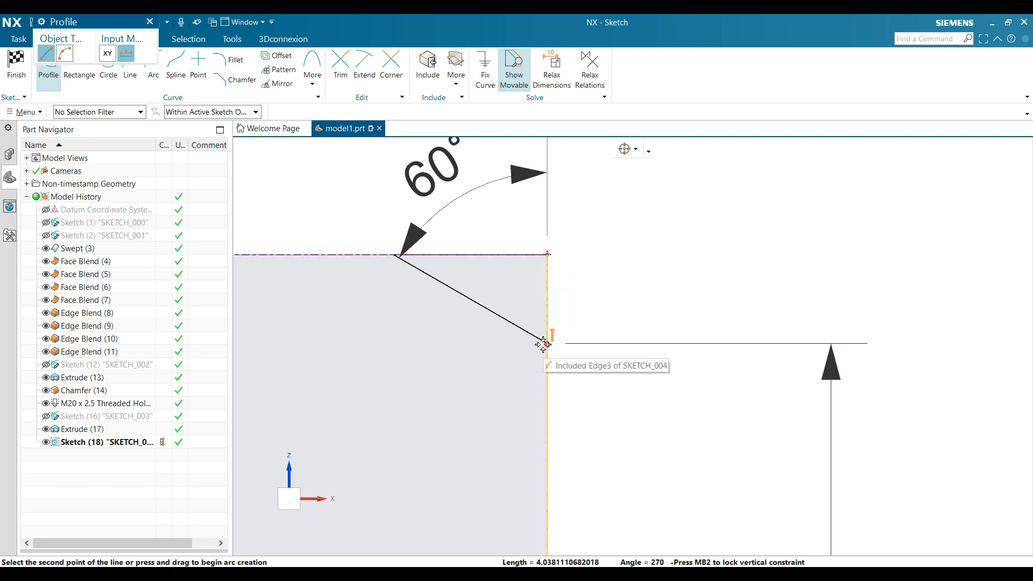
left_click(546, 342)
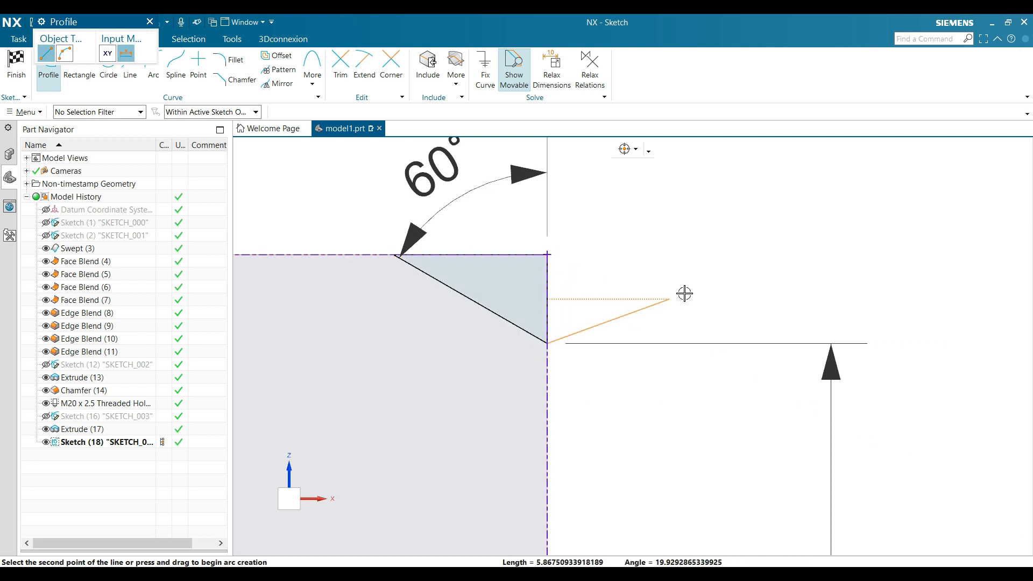
key("Escape")
scroll(687, 291, "down", 5)
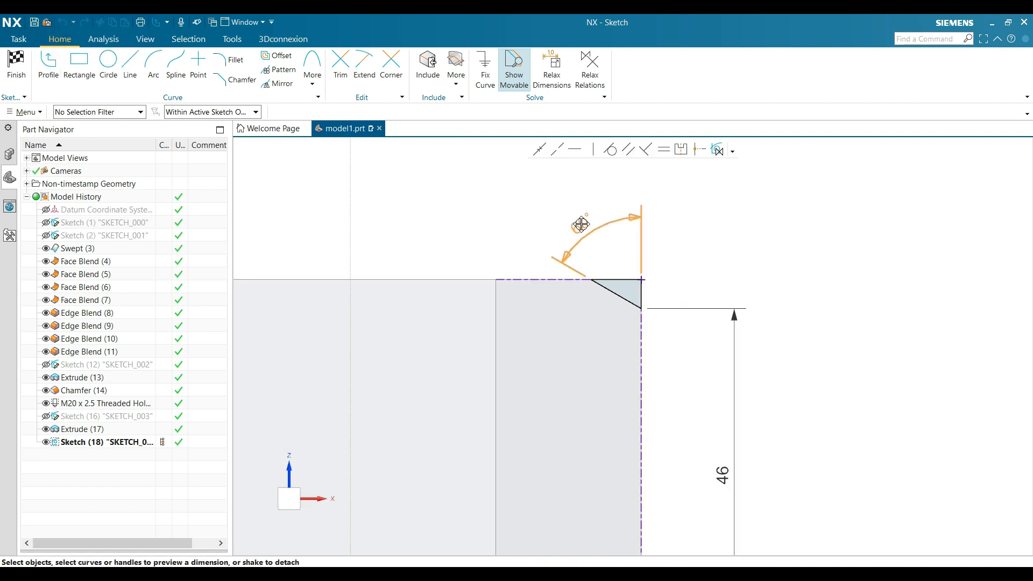
scroll(703, 283, "down", 1)
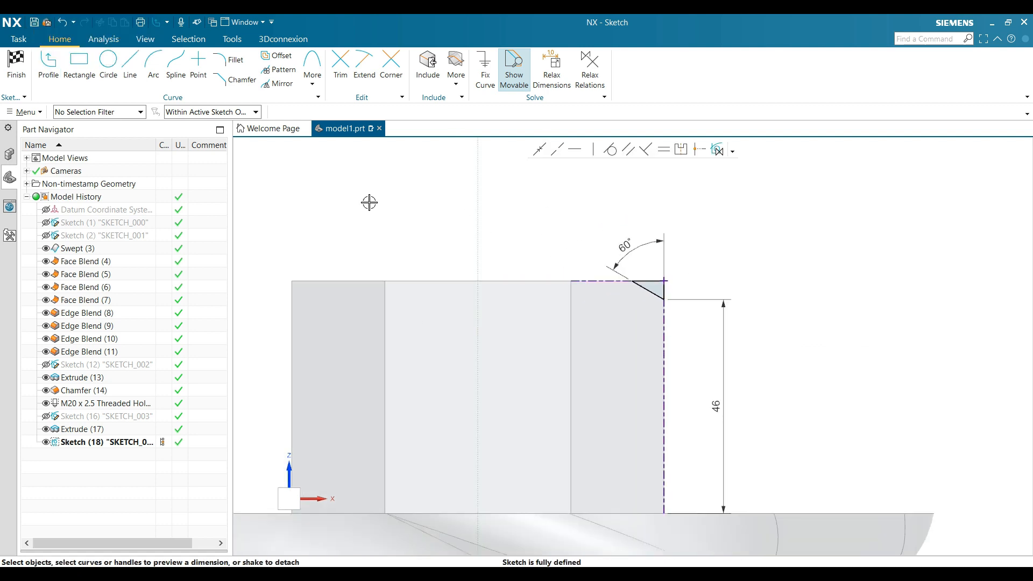
left_click(16, 70)
scroll(563, 200, "up", 5)
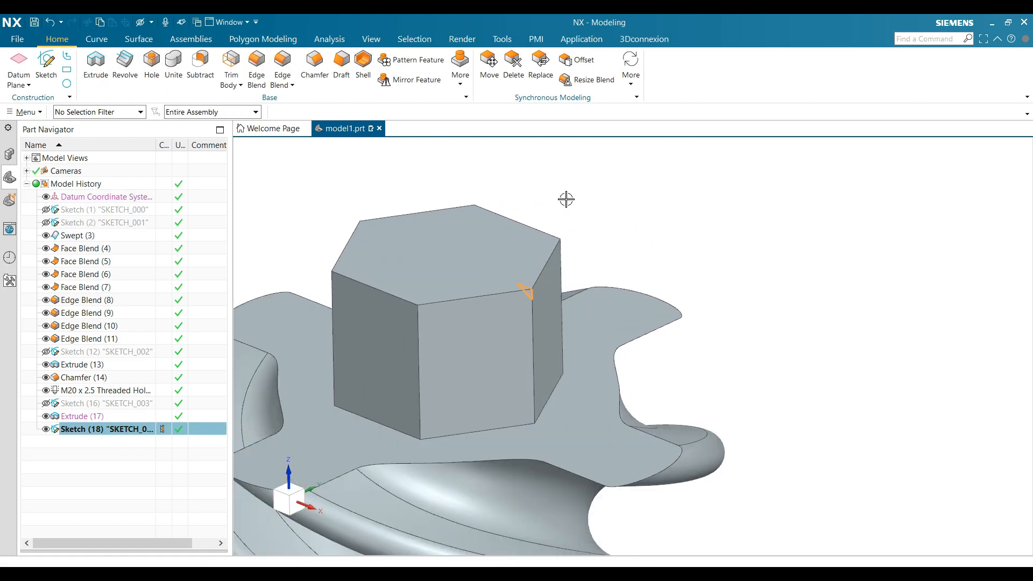
key("Escape")
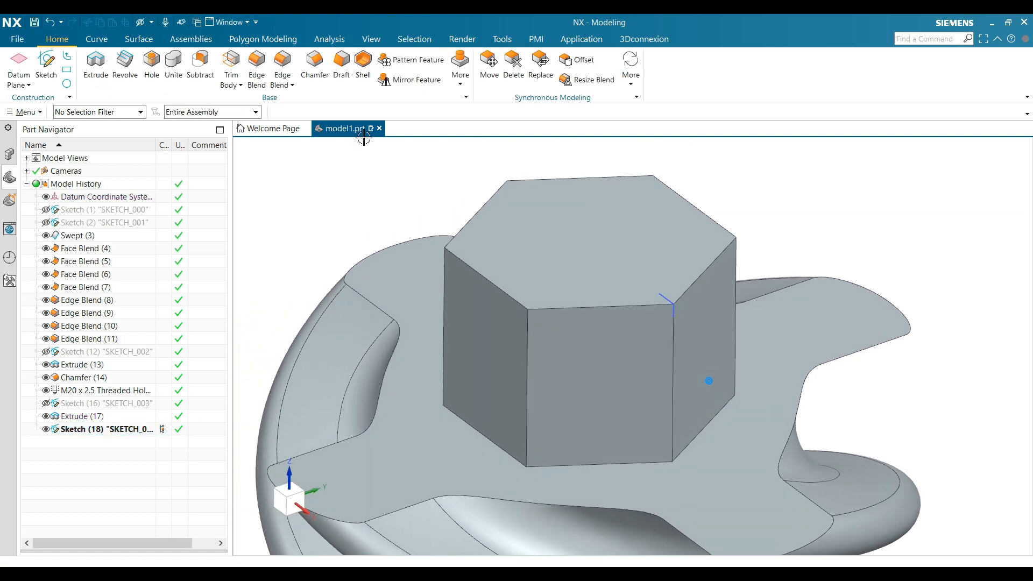
- Revolve the triangular corner profile 360° about the datum Z axis, subtracting it from the screw body to bevel the hex corners
left_click(125, 66)
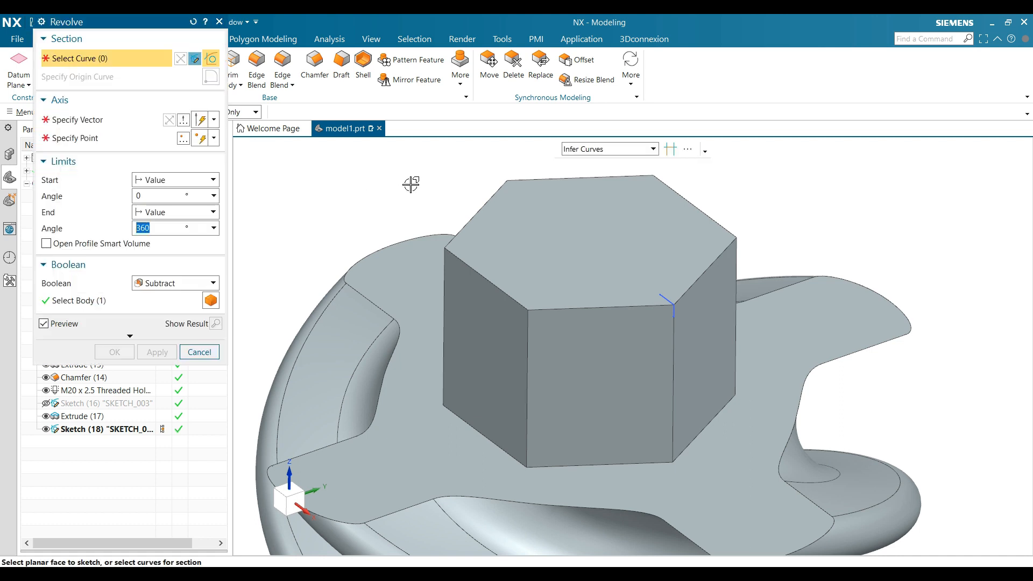
scroll(444, 192, "down", 1)
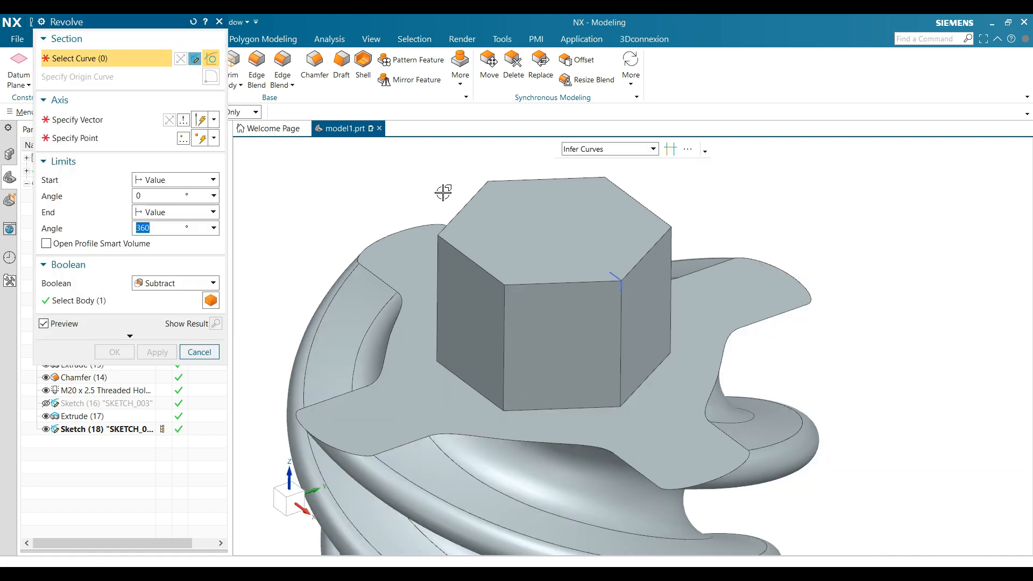
left_click(620, 277)
scroll(410, 228, "down", 1)
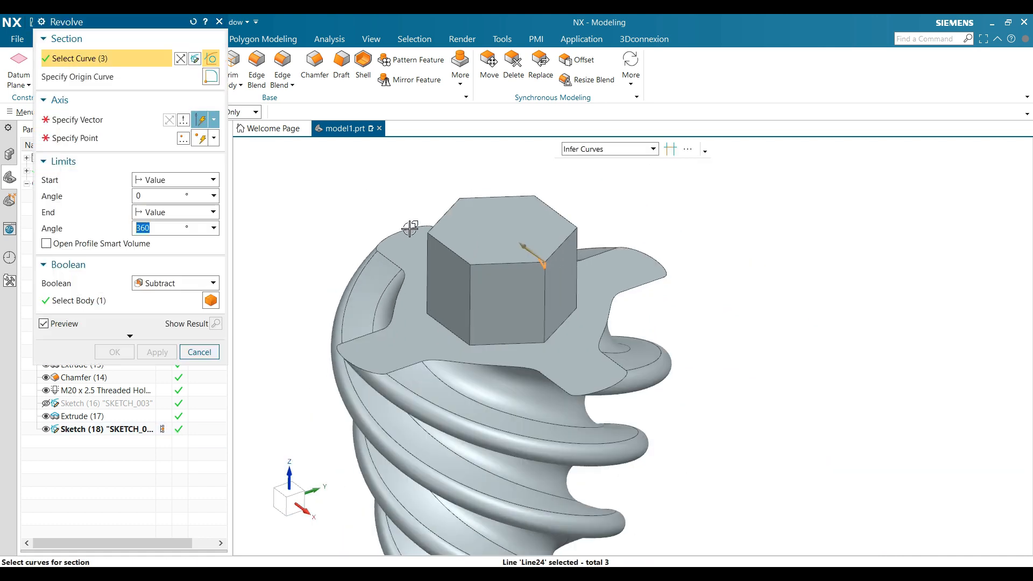
scroll(410, 229, "down", 3)
left_click(86, 121)
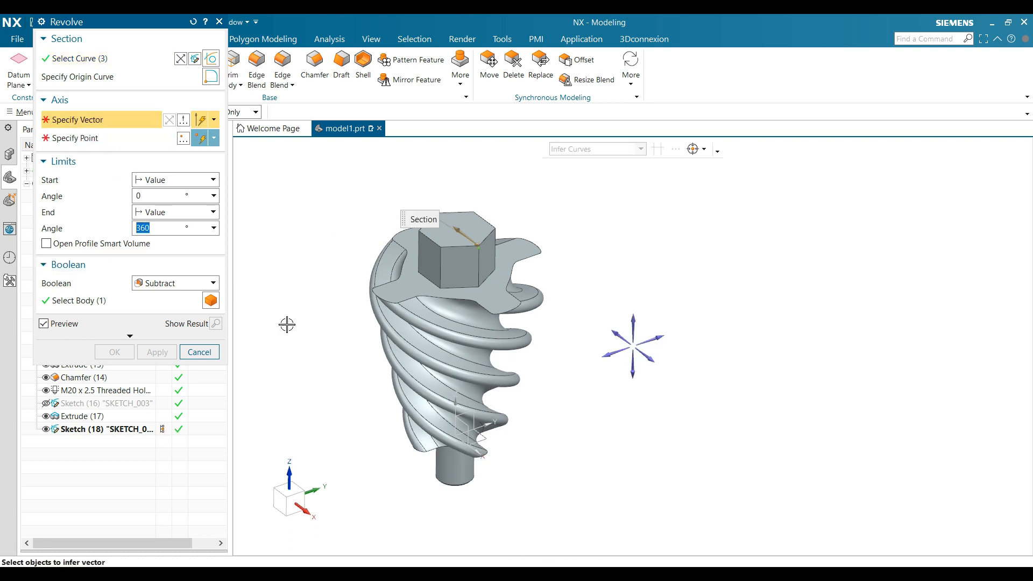
scroll(375, 458, "up", 1)
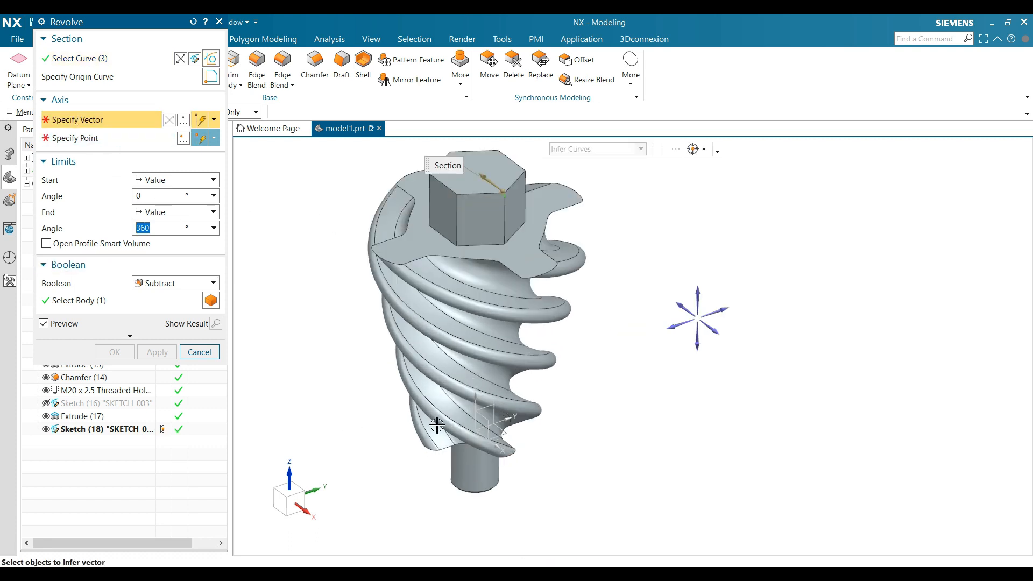
left_click(475, 410)
scroll(611, 398, "up", 3)
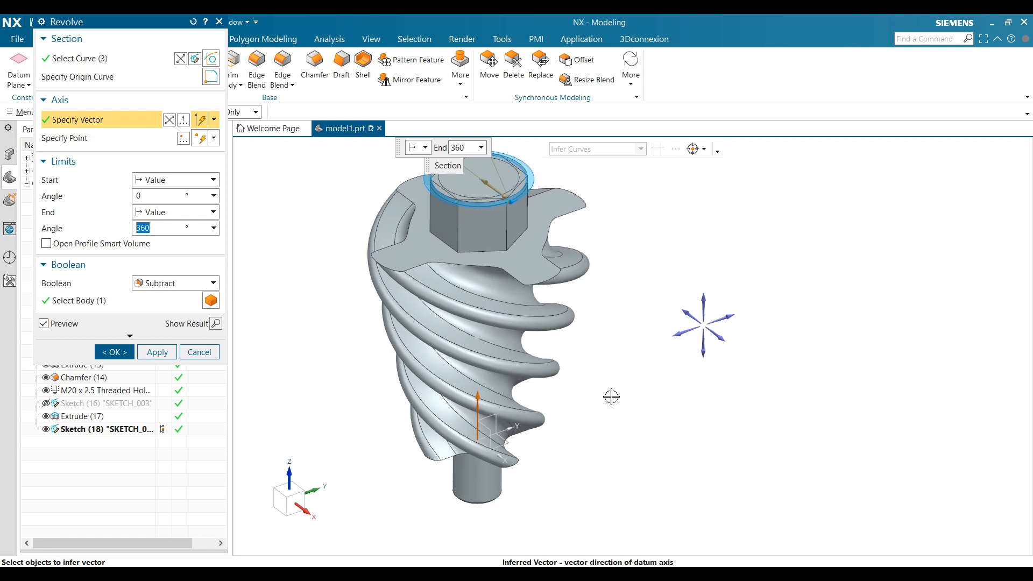
left_click(160, 285)
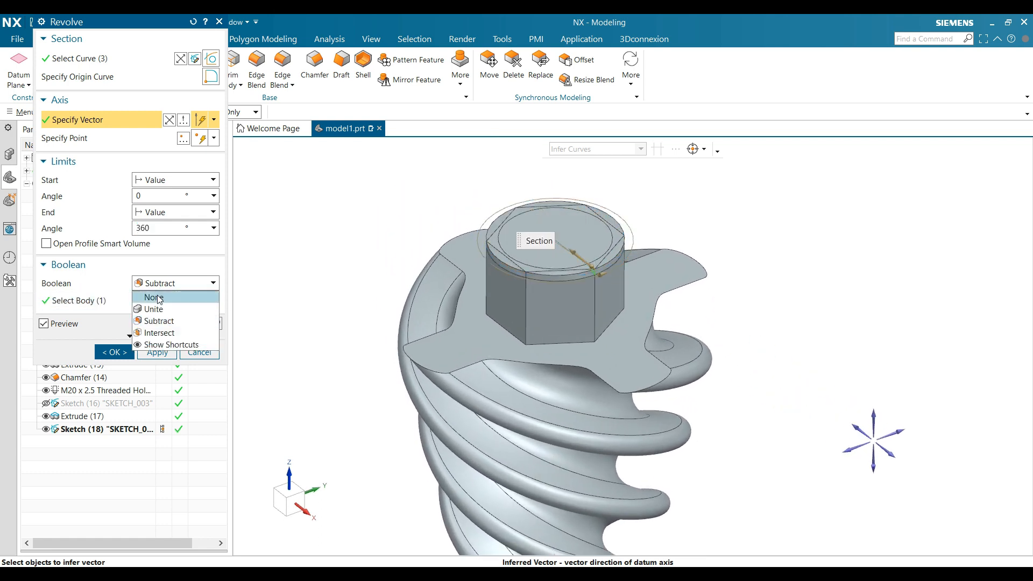
left_click(160, 324)
left_click(124, 350)
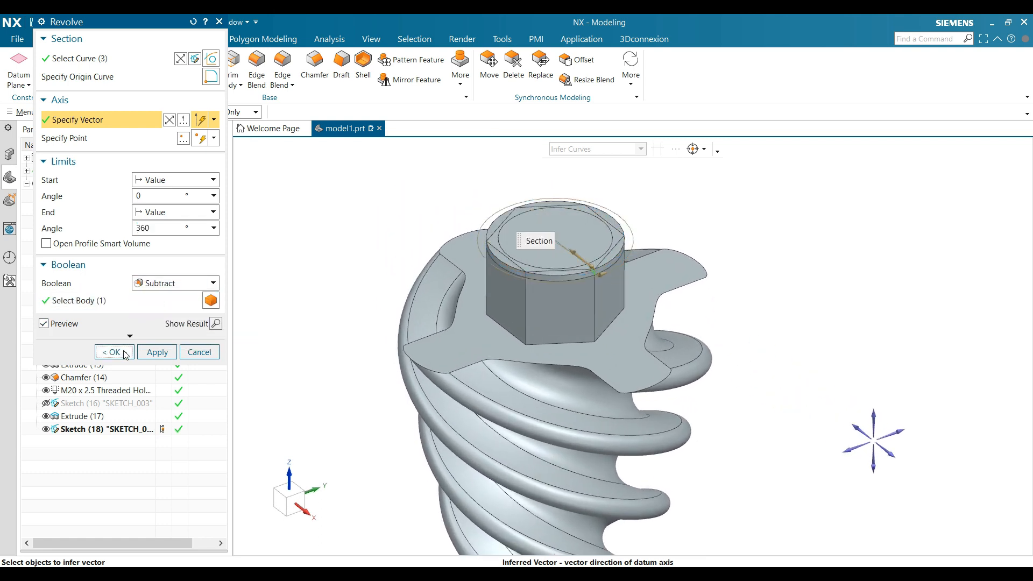
- Hide the triangular bevel sketch on the hex and the datum coordinate system
scroll(595, 258, "up", 5)
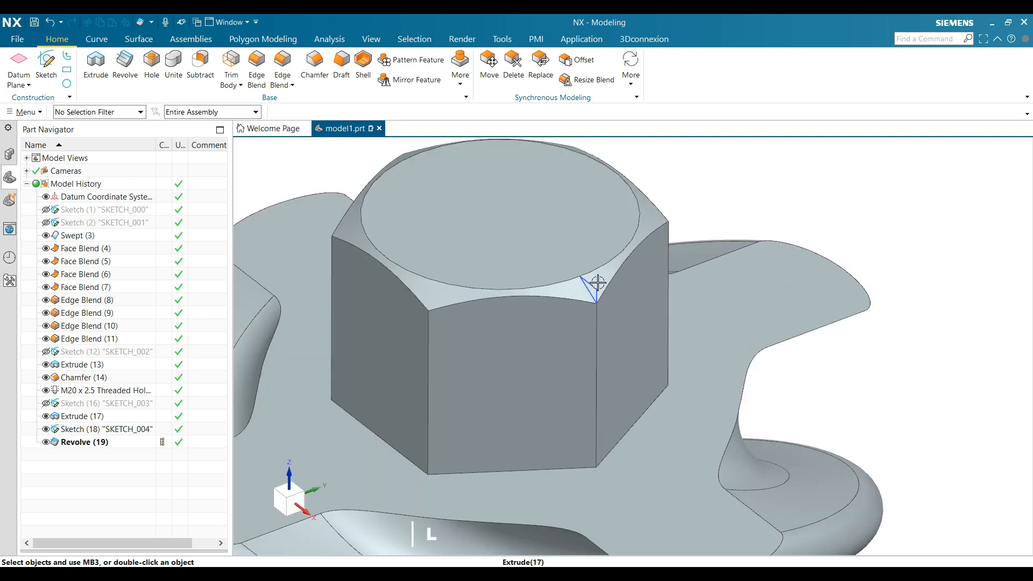
left_click(597, 283)
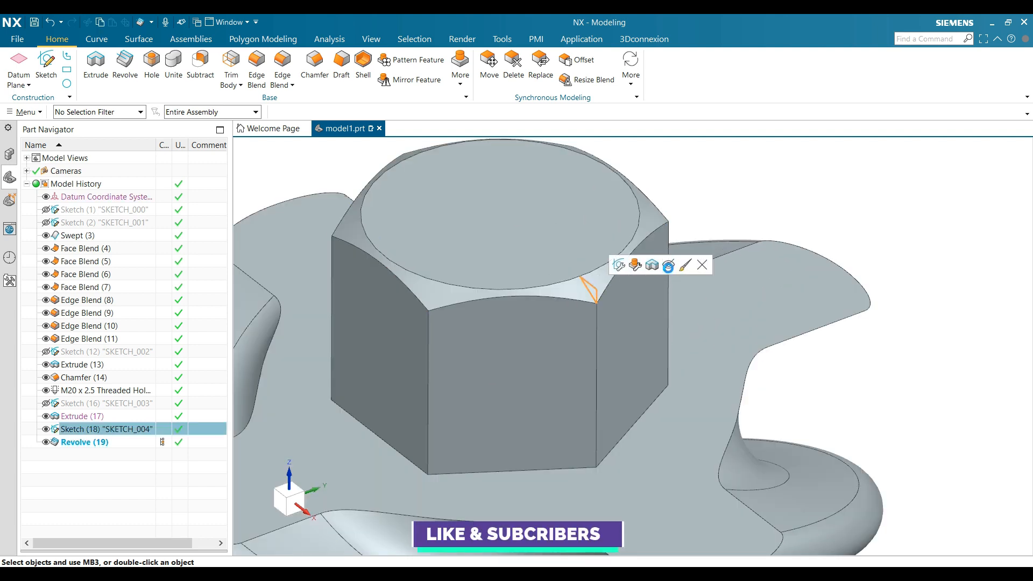
left_click(668, 265)
scroll(546, 217, "down", 5)
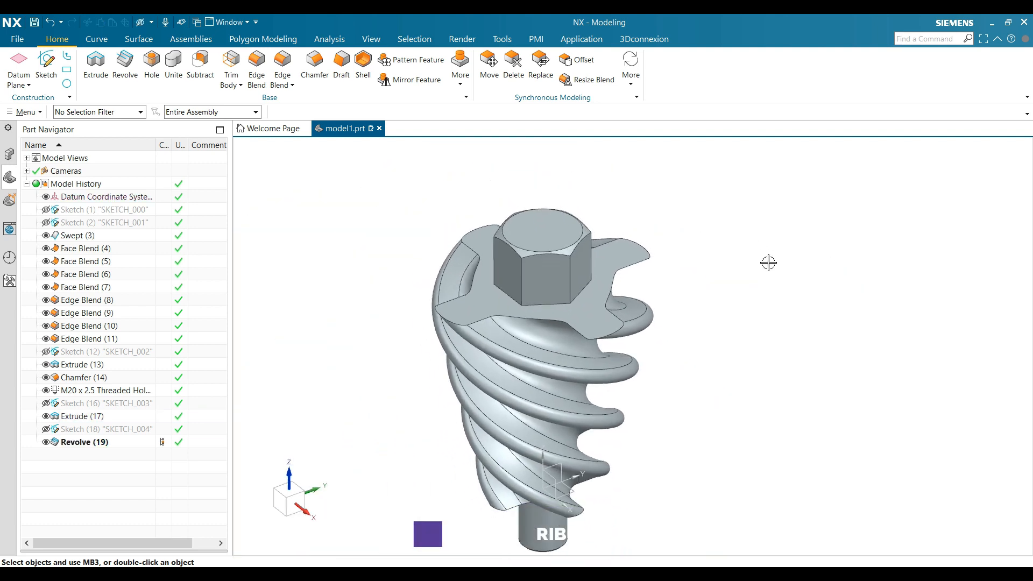
scroll(768, 263, "down", 1)
left_click(582, 479)
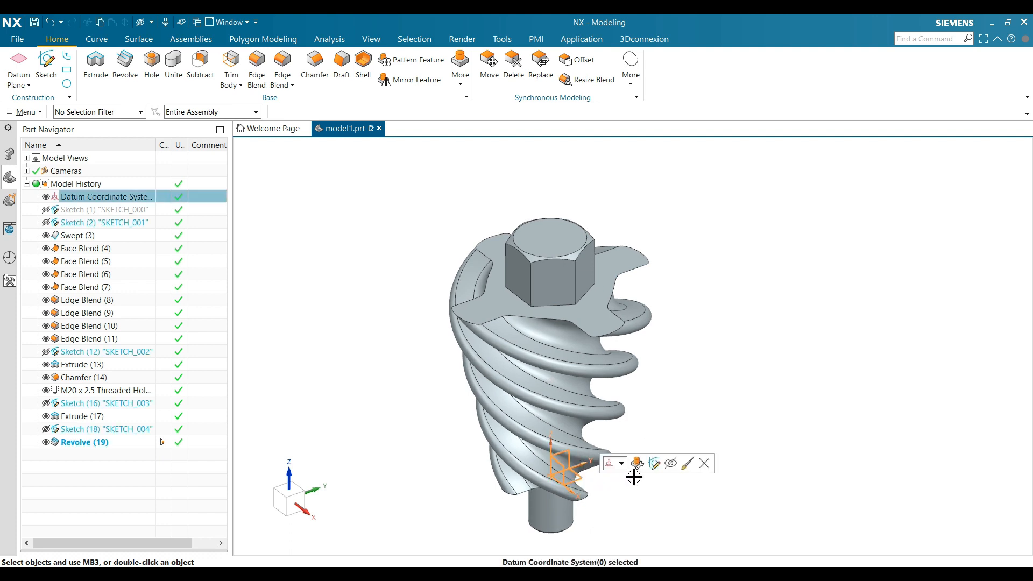
left_click(671, 474)
scroll(727, 392, "down", 3)
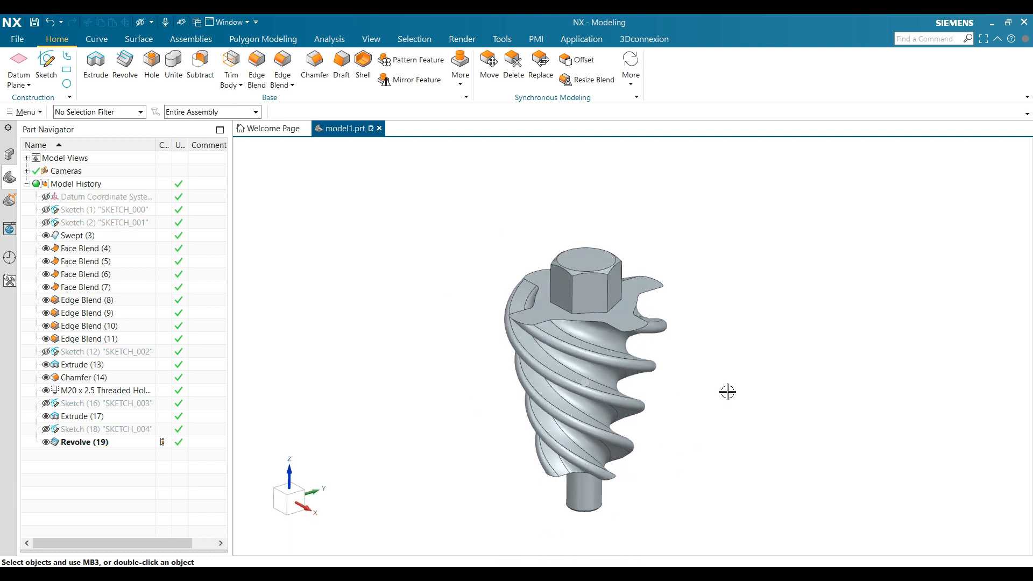